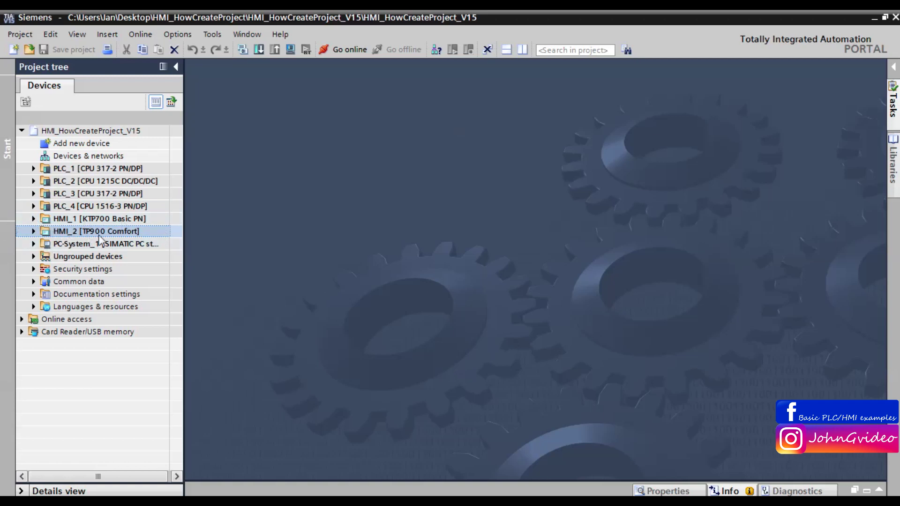
Add a new screen to the Screens folder of HMI_2 [TP900 Comfort].
{"action": "left_click", "coordinate": [34, 231]}
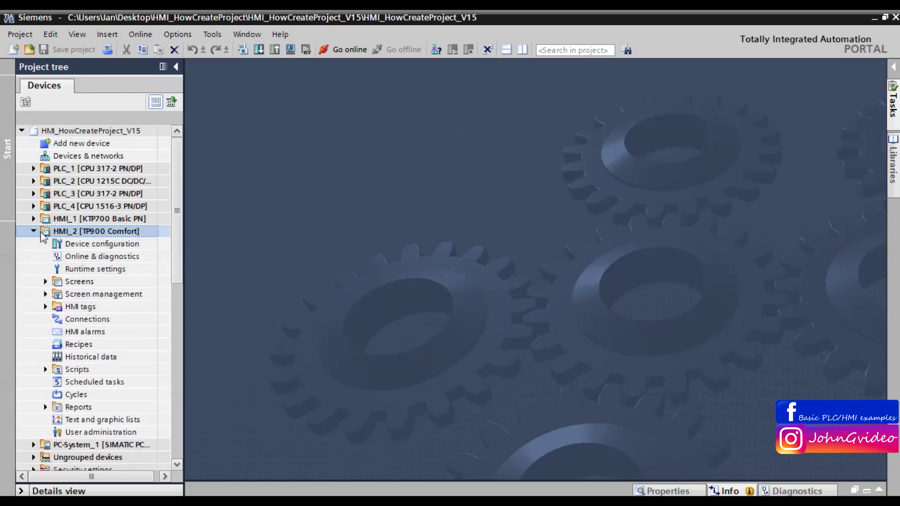
{"action": "scroll", "coordinate": [179, 235], "scroll_direction": "down", "scroll_amount": 2}
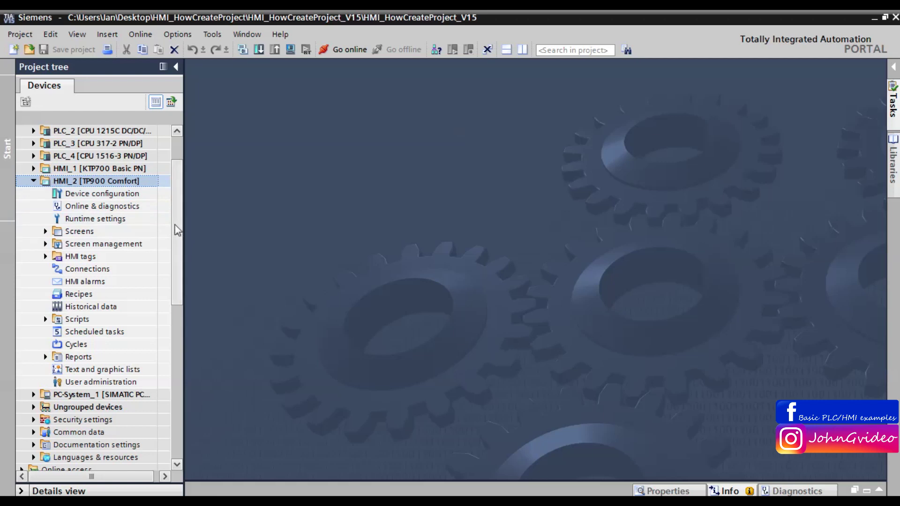
{"action": "left_click", "coordinate": [46, 231]}
{"action": "double_click", "coordinate": [111, 243]}
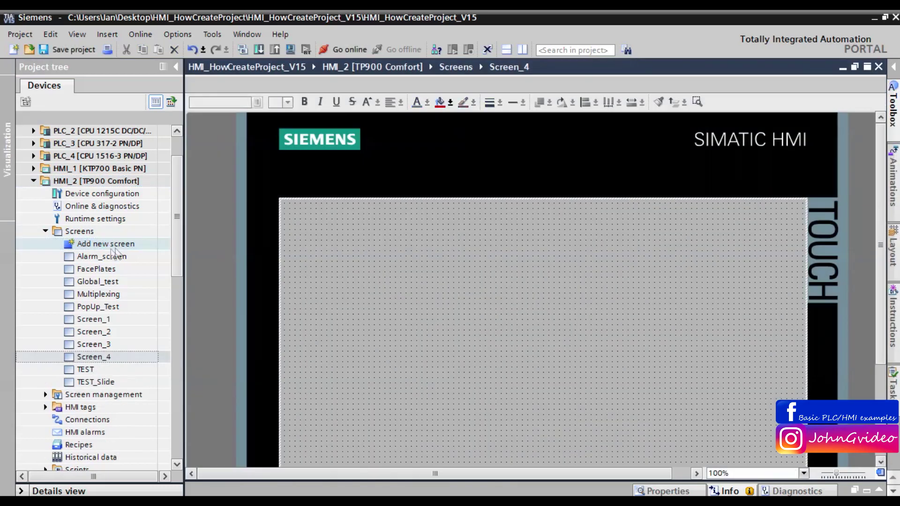
Rename the newly added screen Events and define it as the start screen of HMI_2.
{"action": "left_click", "coordinate": [91, 358]}
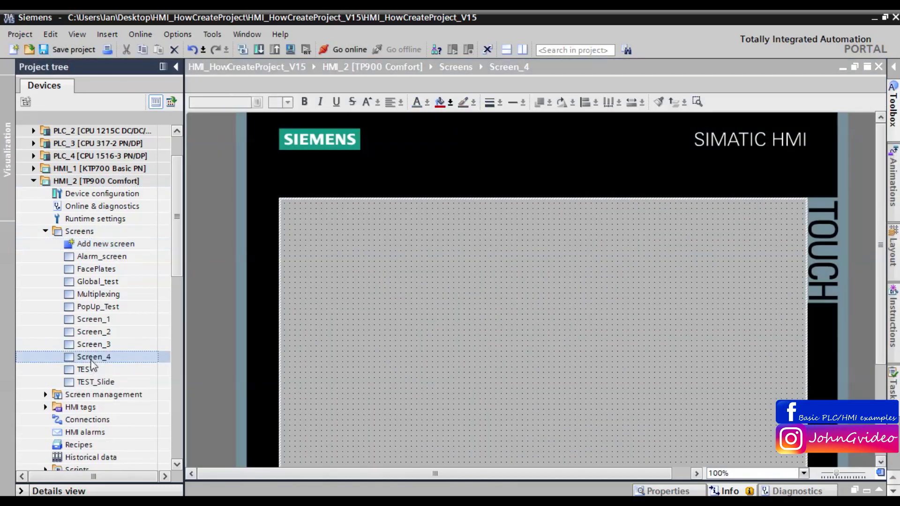
{"action": "key", "text": "F2"}
{"action": "type", "text": "Events"}
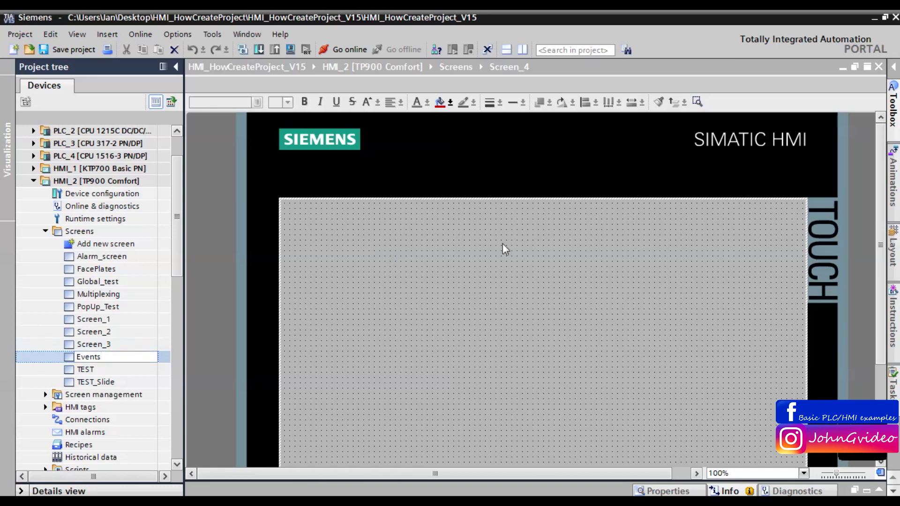
{"action": "key", "text": "Return"}
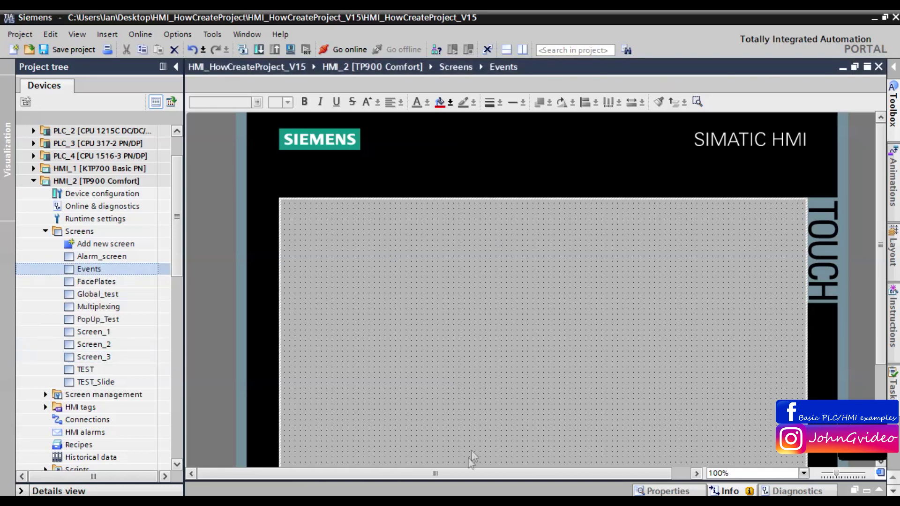
{"action": "right_click", "coordinate": [82, 269]}
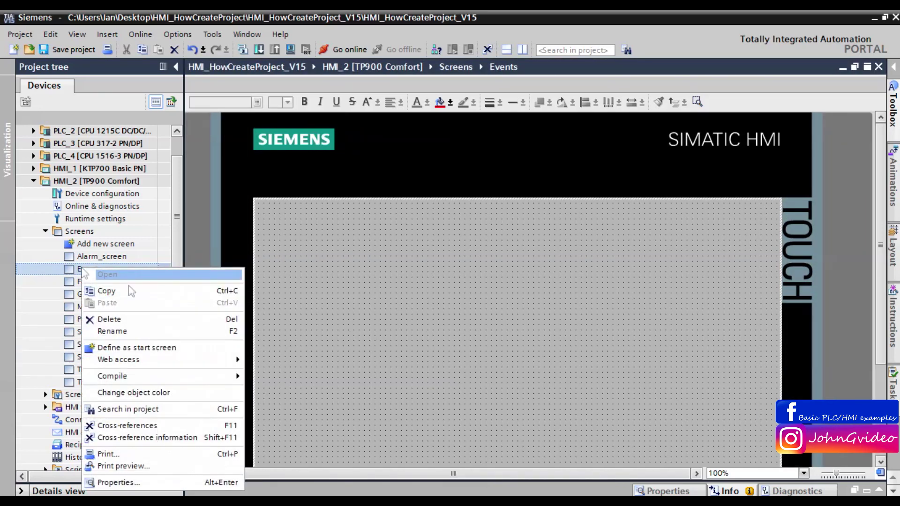
{"action": "left_click", "coordinate": [150, 349]}
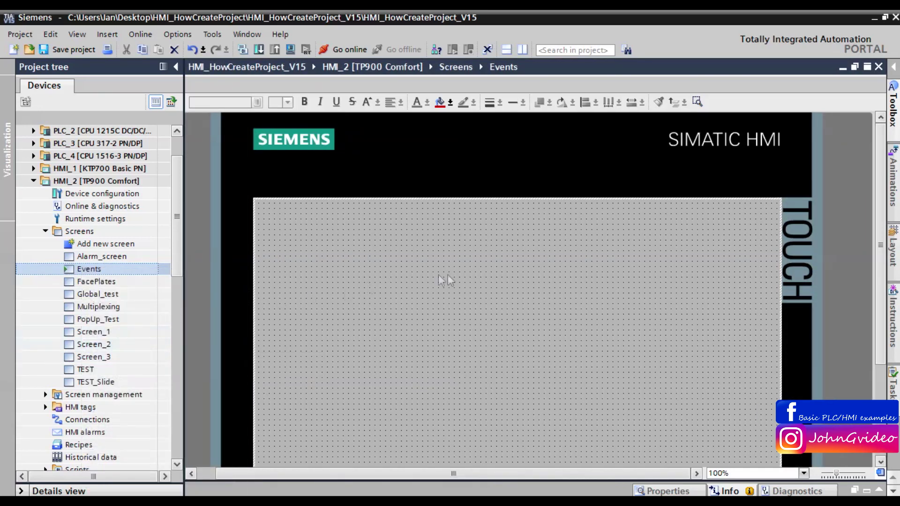
Place an alarm view control on the Events screen and enlarge it to the screen's right and lower edges.
{"action": "left_click", "coordinate": [176, 66]}
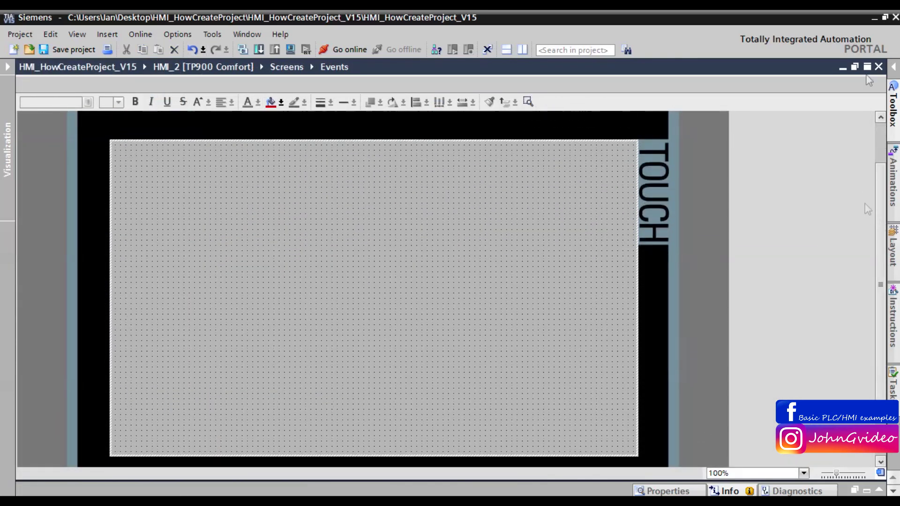
{"action": "left_click", "coordinate": [894, 66]}
{"action": "left_click", "coordinate": [786, 173]}
{"action": "left_click", "coordinate": [186, 329]}
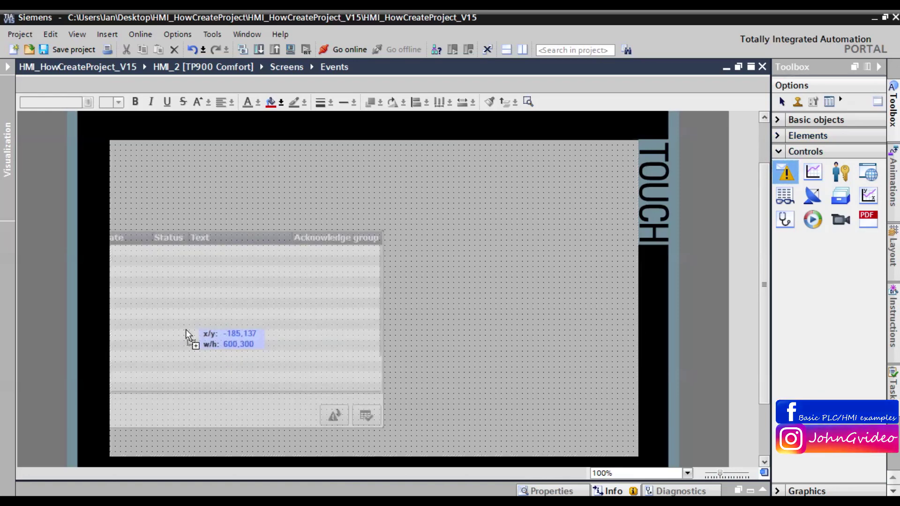
{"action": "left_click", "coordinate": [879, 67]}
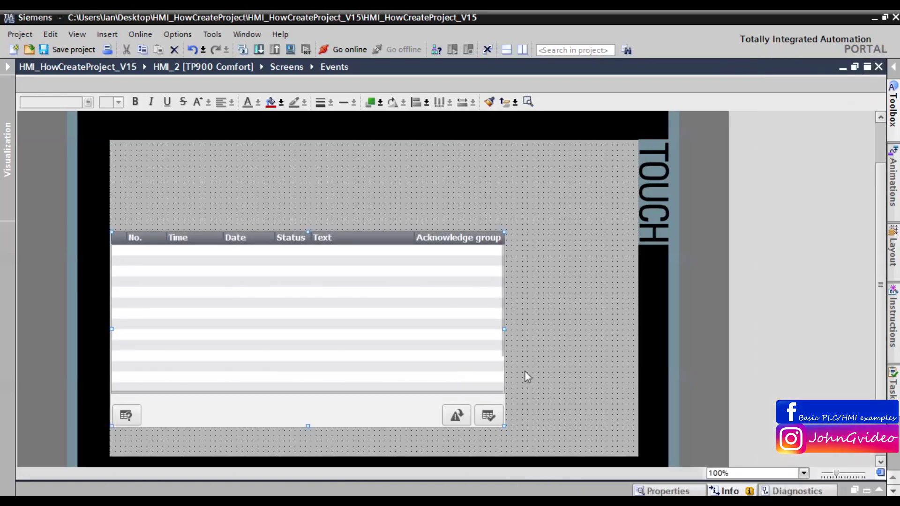
{"action": "left_click_drag", "start_coordinate": [504, 426], "coordinate": [634, 437]}
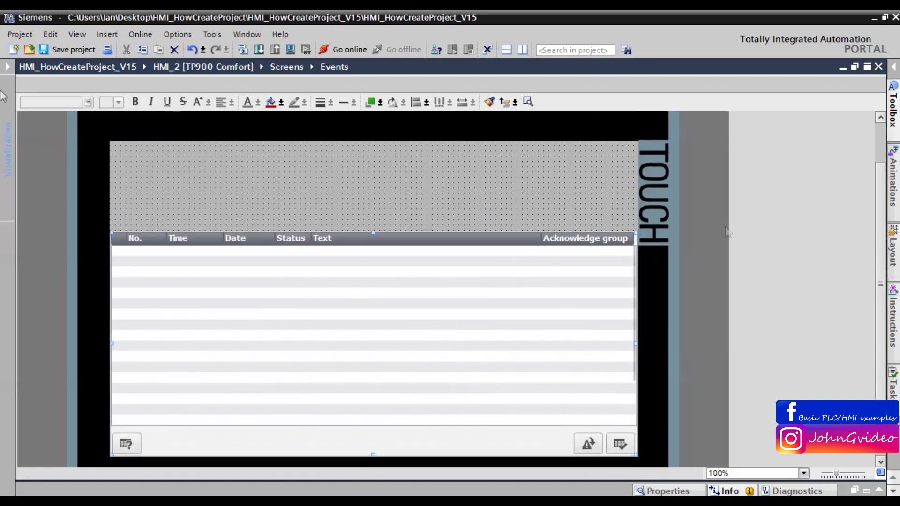
Add a second discrete alarm to the HMI alarms of HMI_2.
{"action": "left_click", "coordinate": [7, 67]}
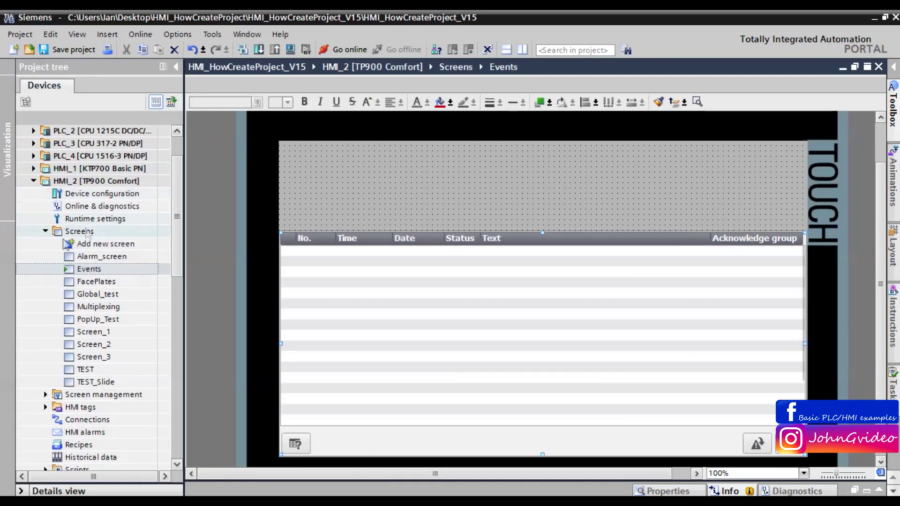
{"action": "left_click", "coordinate": [45, 232]}
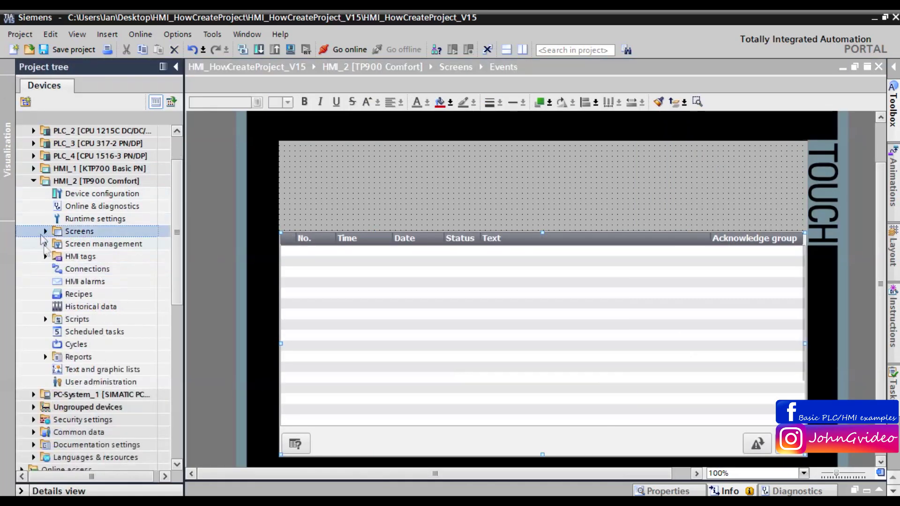
{"action": "double_click", "coordinate": [58, 282]}
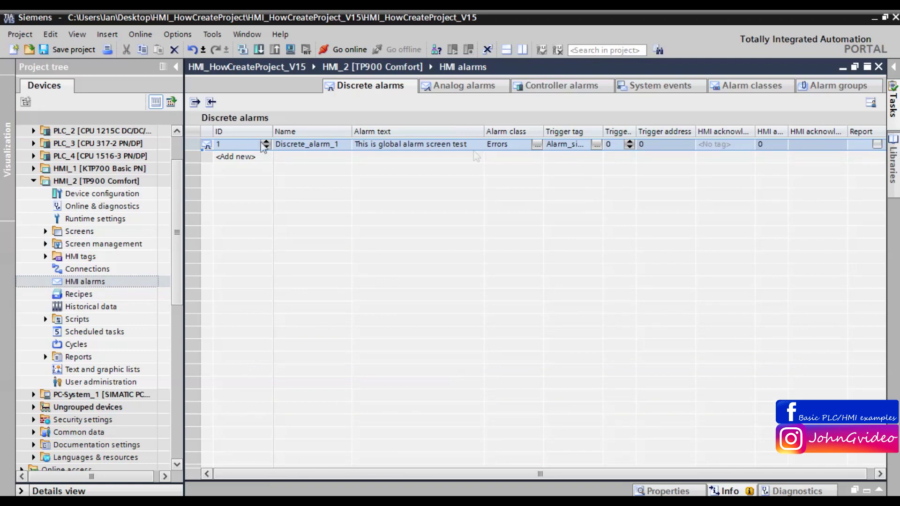
{"action": "left_click", "coordinate": [238, 159]}
{"action": "left_click", "coordinate": [239, 160]}
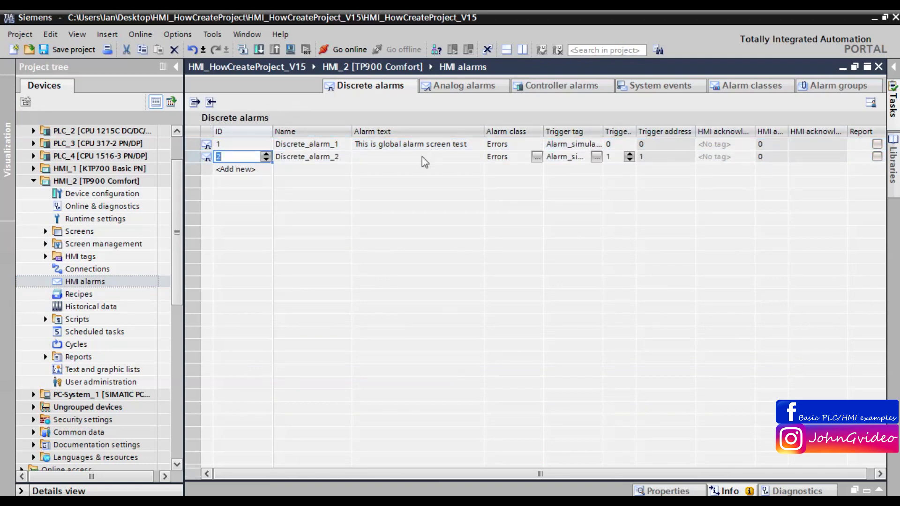
Name the second discrete alarm "Product track".
{"action": "double_click", "coordinate": [334, 161]}
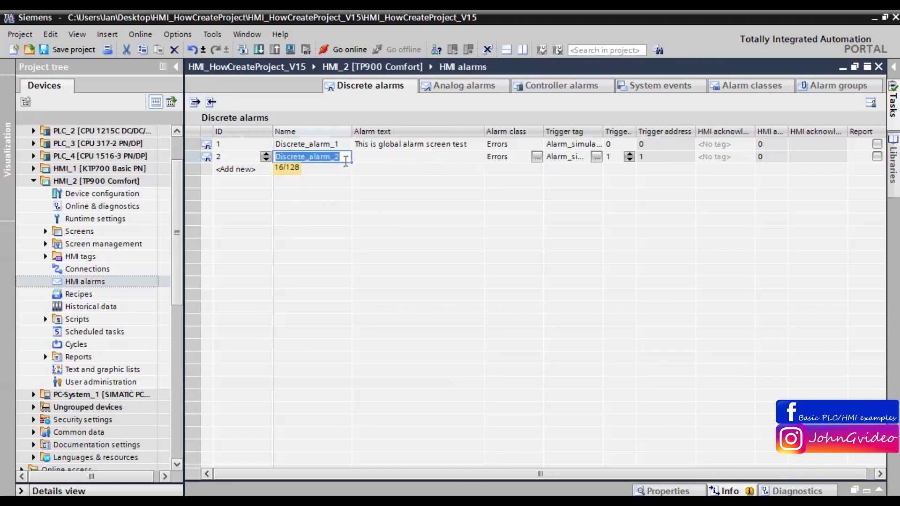
{"action": "type", "text": "Event"}
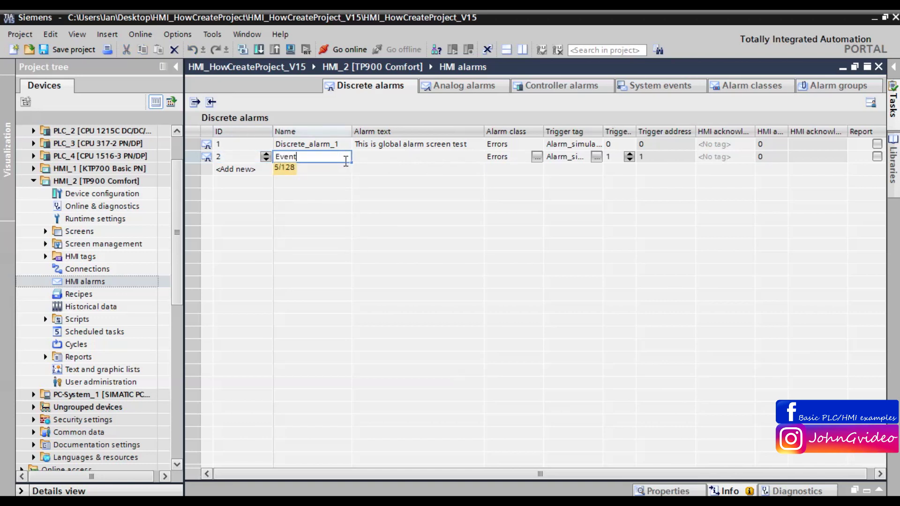
{"action": "key", "text": "BackSpace"}
{"action": "key", "text": "BackSpace"}
{"action": "key", "text": "BackSpace"}
{"action": "key", "text": "BackSpace"}
{"action": "key", "text": "BackSpace"}
{"action": "type", "text": "Pro"}
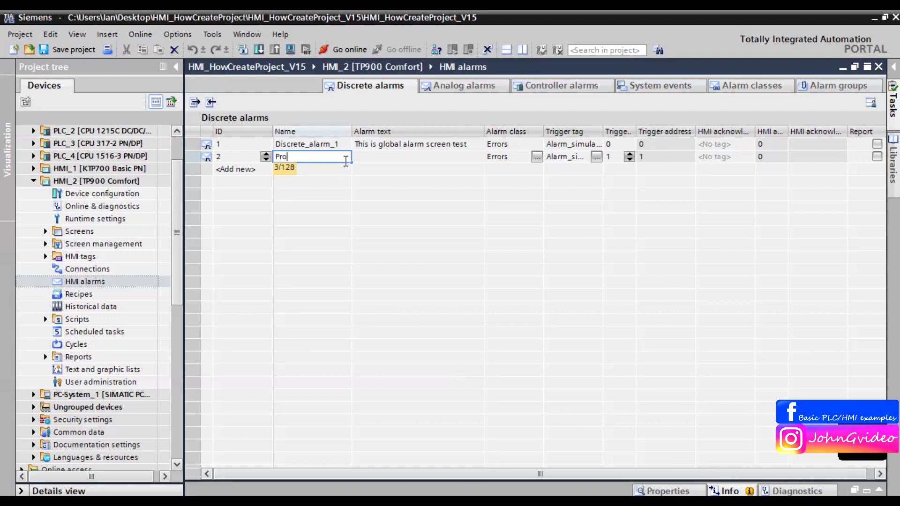
{"action": "type", "text": "duct track"}
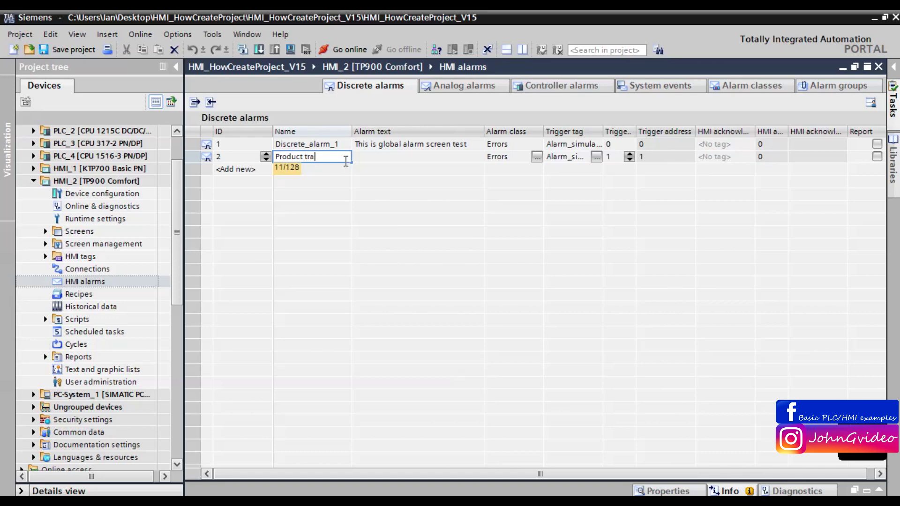
Widen the Alarm text column and start the Product track alarm's text with: Piece Nr. "Number of piece".
{"action": "left_click", "coordinate": [394, 158]}
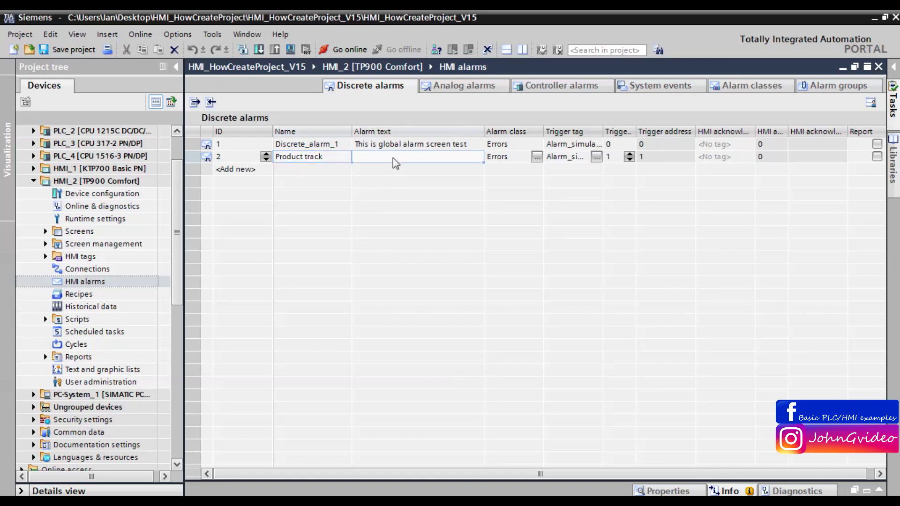
{"action": "left_click", "coordinate": [176, 67]}
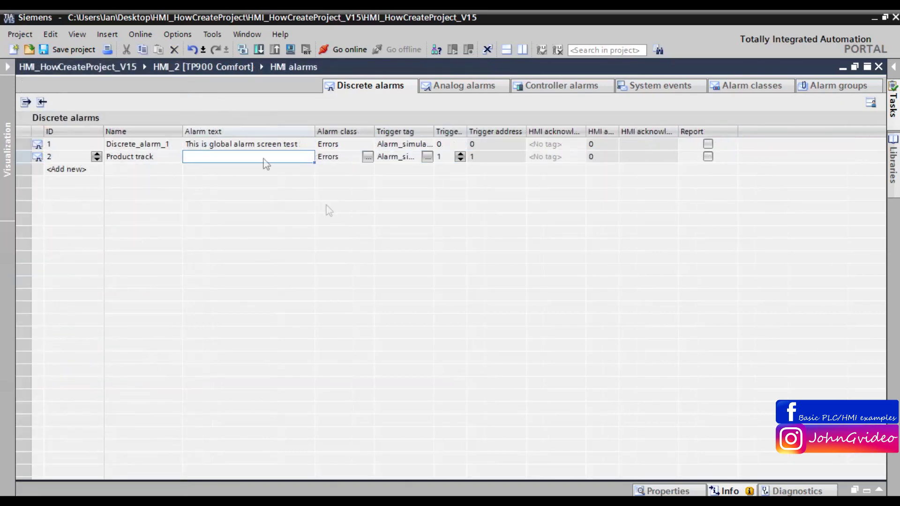
{"action": "left_click_drag", "start_coordinate": [334, 131], "coordinate": [563, 129]}
{"action": "left_click", "coordinate": [239, 160]}
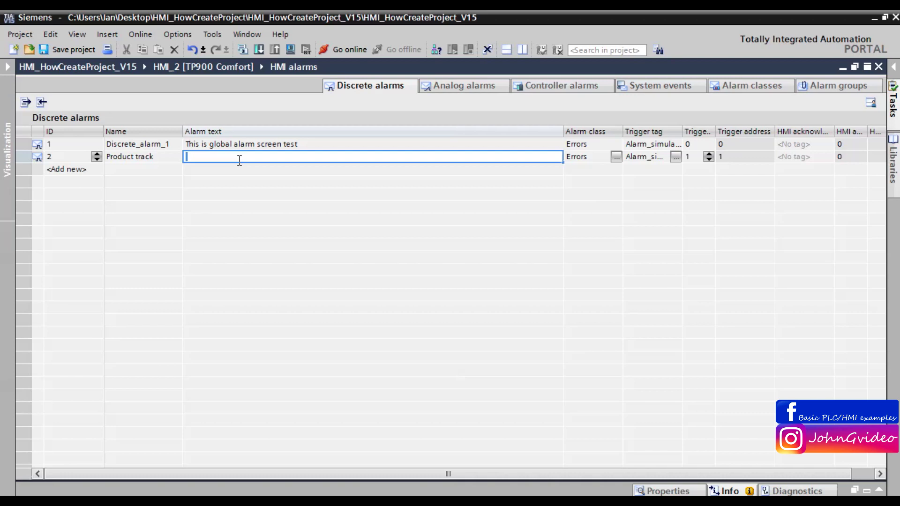
{"action": "type", "text": "Pie"}
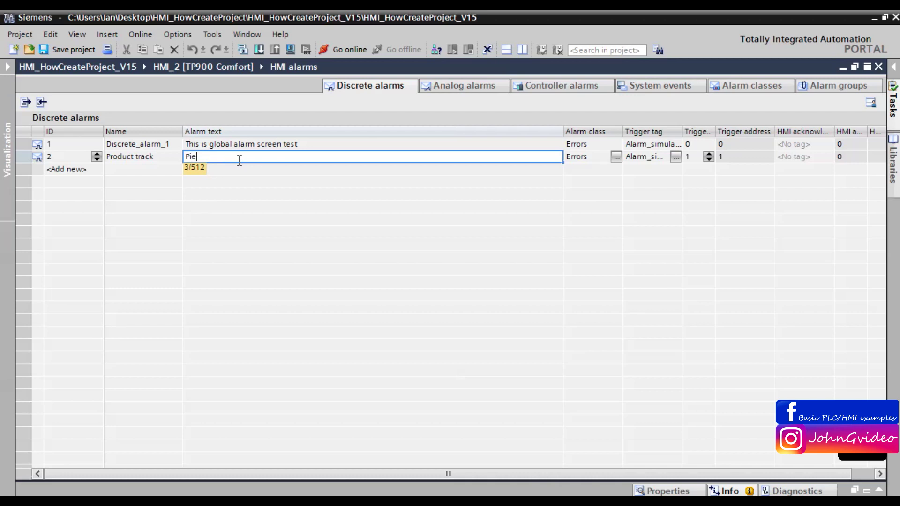
{"action": "type", "text": "ce Nr. \"\""}
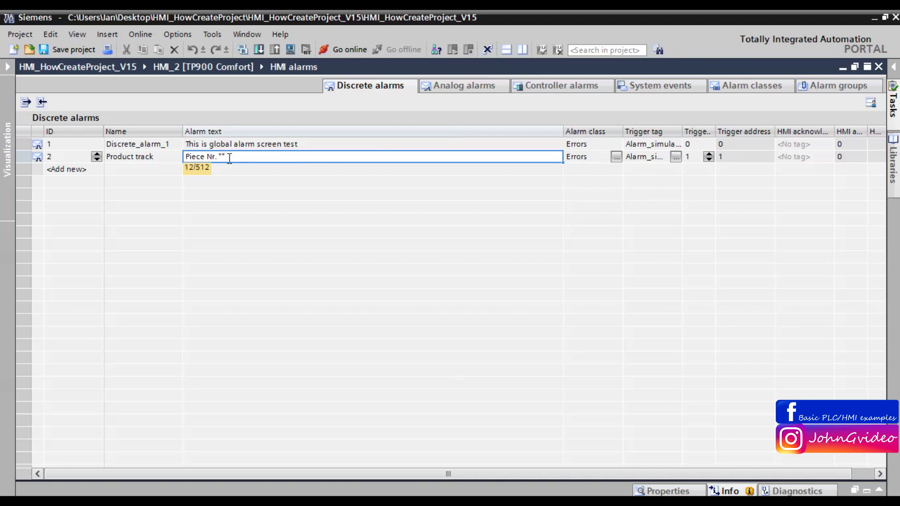
{"action": "key", "text": "Left"}
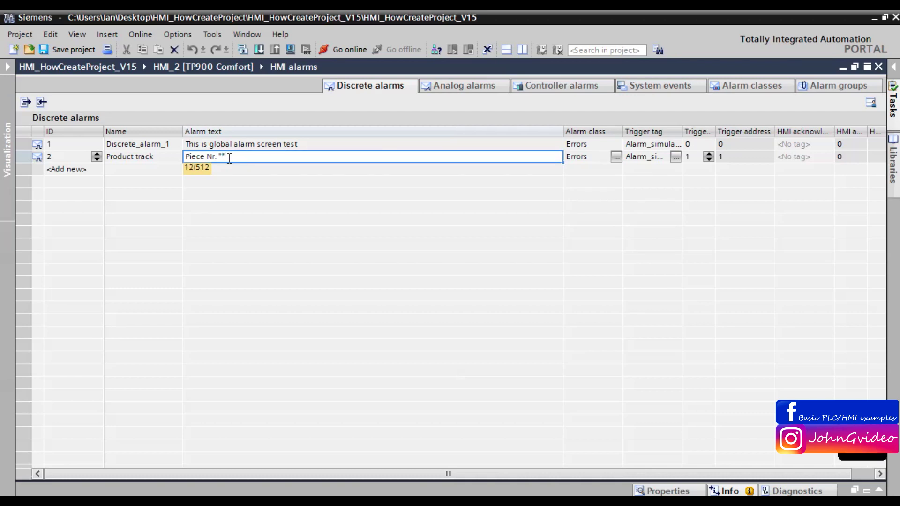
{"action": "type", "text": "Number of piece\""}
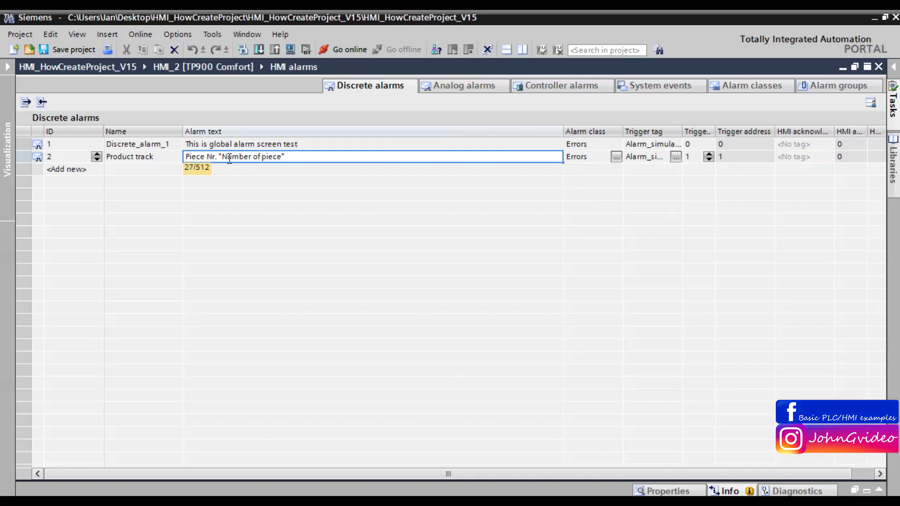
Extend the Product track alarm text with: , Pressure used: "Pressure value".
{"action": "type", "text": ","}
{"action": "type", "text": "Pressure used:"}
{"action": "key", "text": "BackSpace"}
{"action": "type", "text": "piece\", Pressure used: \"Pressu"}
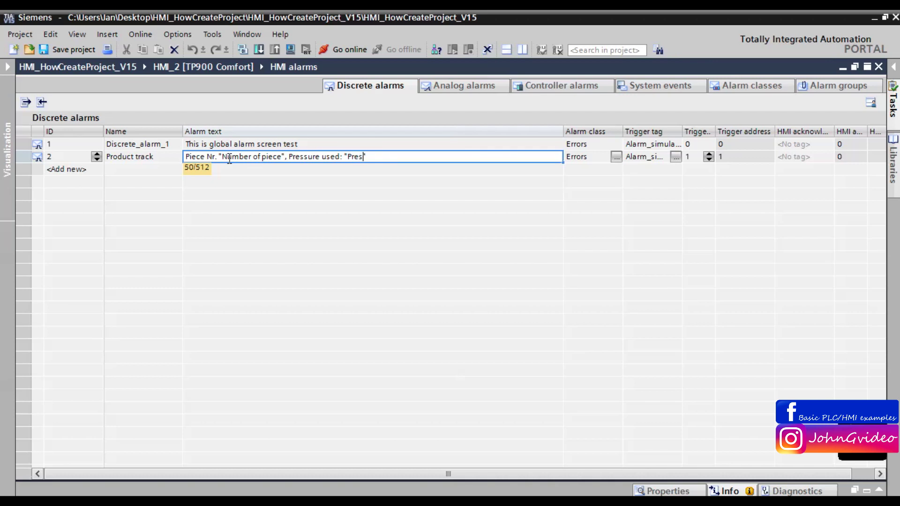
{"action": "type", "text": "re value\""}
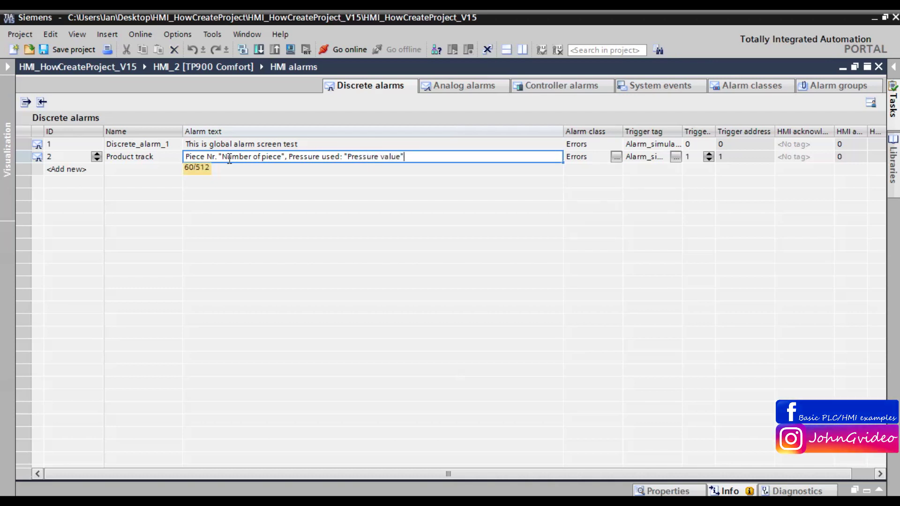
Complete the Product track alarm text with: , Quality test: "Result", Operator "Name".
{"action": "type", "text": ","}
{"action": "type", "text": " Q"}
{"action": "type", "text": "uality "}
{"action": "type", "text": "tex"}
{"action": "type", "text": ": \""}
{"action": "type", "text": "Result"}
{"action": "type", "text": "\","}
{"action": "type", "text": " Ope"}
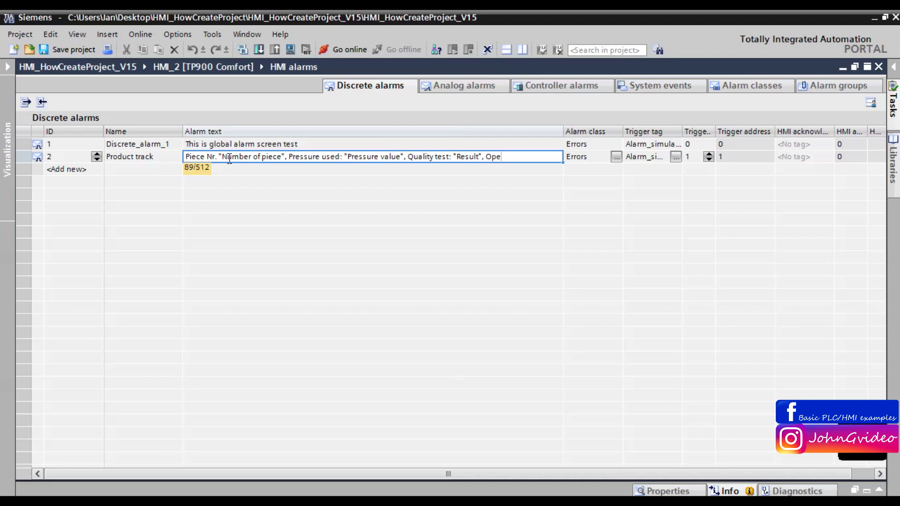
{"action": "type", "text": "rato"}
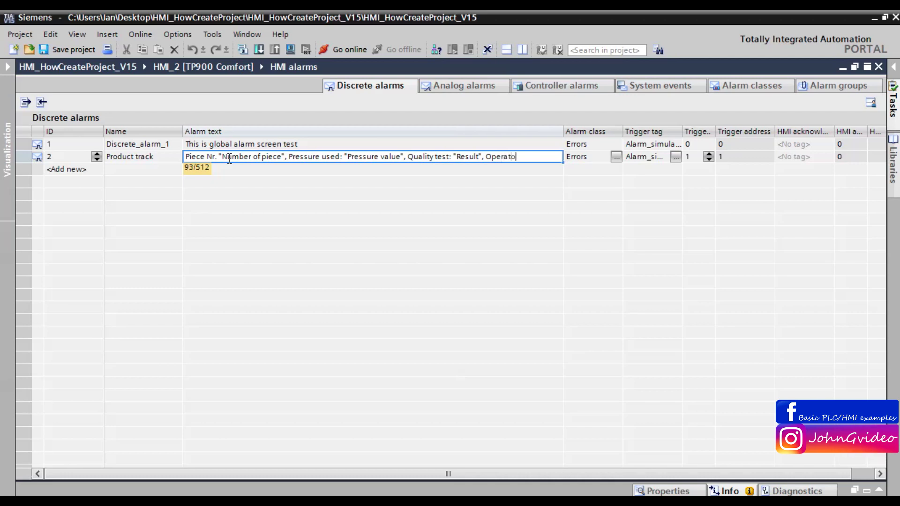
{"action": "type", "text": "r \"\""}
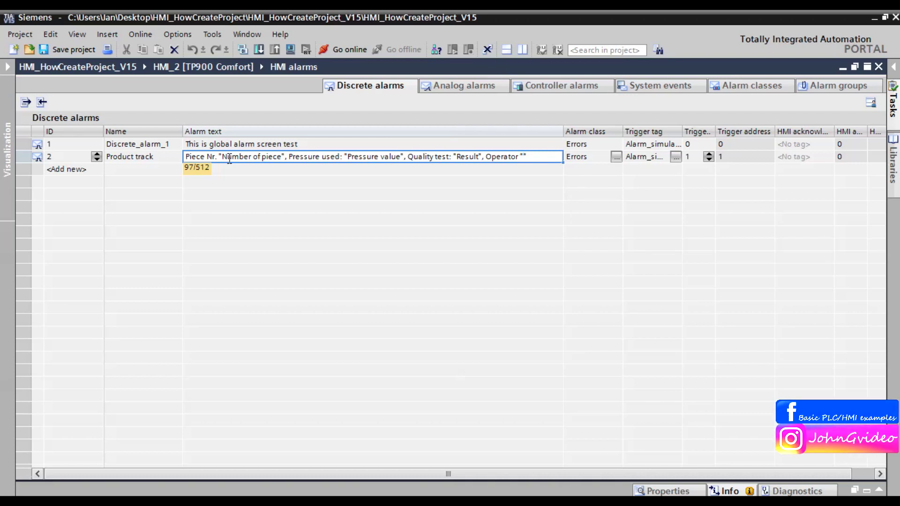
{"action": "type", "text": "Name"}
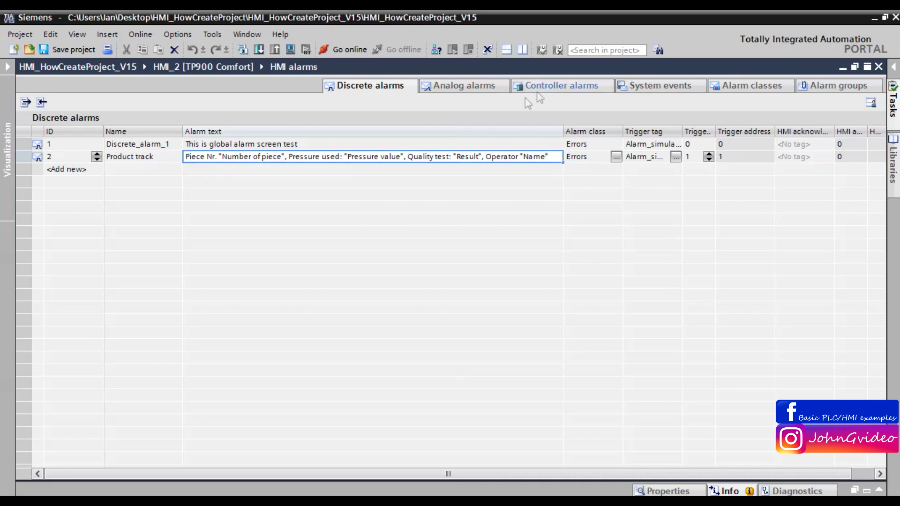
{"action": "left_click", "coordinate": [241, 396]}
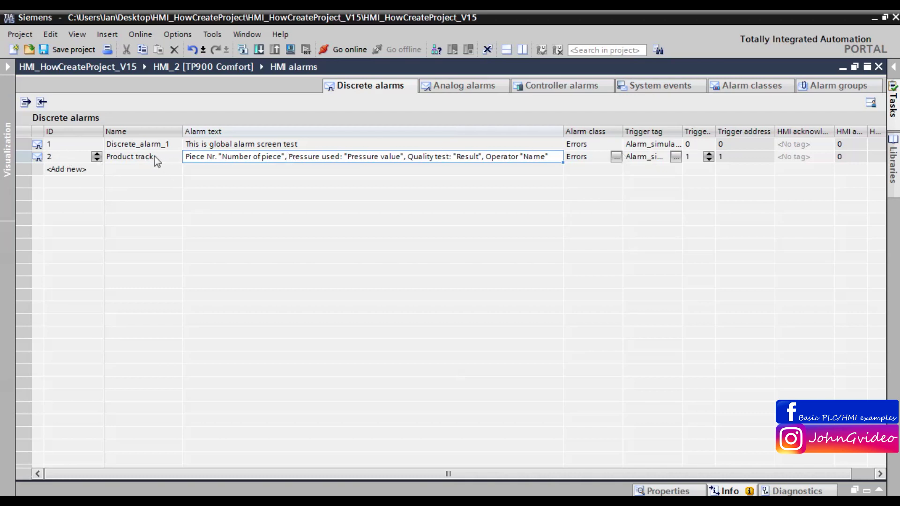
Add an HMI alarm class named "Event" with the display name "Product".
{"action": "left_click", "coordinate": [750, 85]}
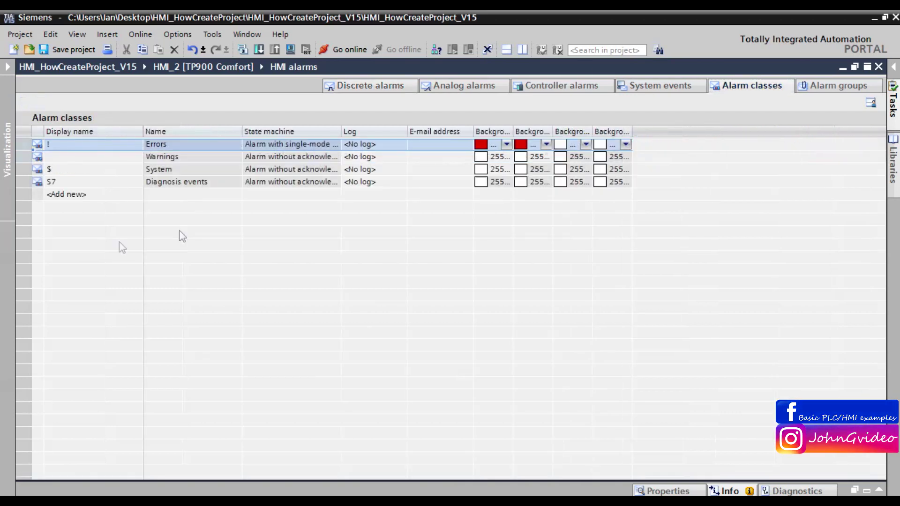
{"action": "left_click", "coordinate": [62, 196]}
{"action": "double_click", "coordinate": [62, 195]}
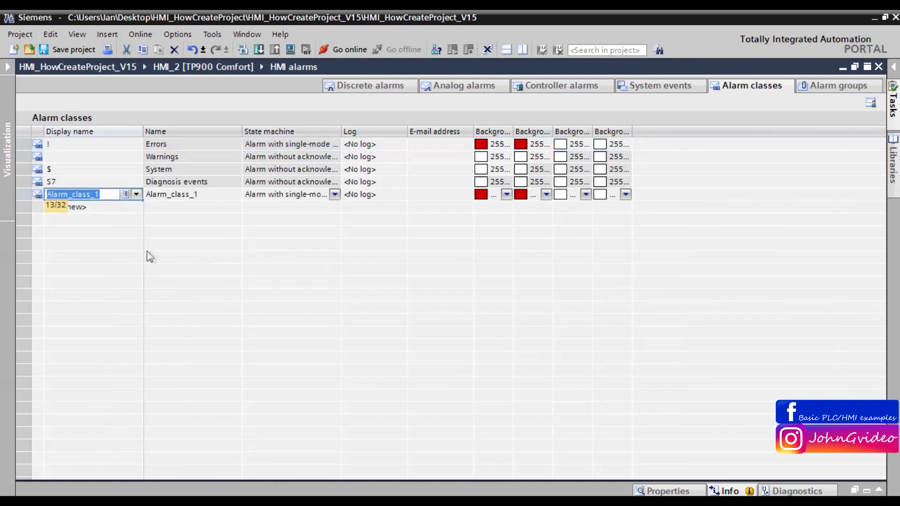
{"action": "type", "text": "E"}
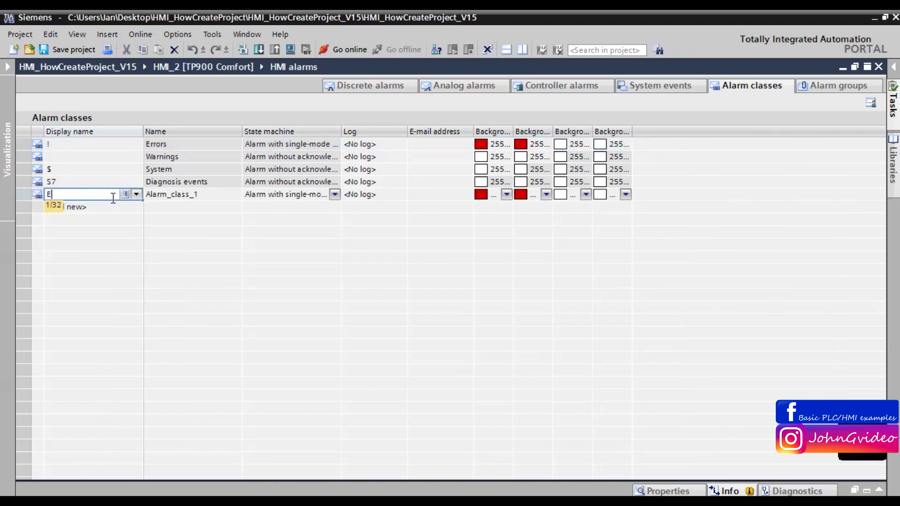
{"action": "double_click", "coordinate": [177, 197]}
{"action": "type", "text": "Event"}
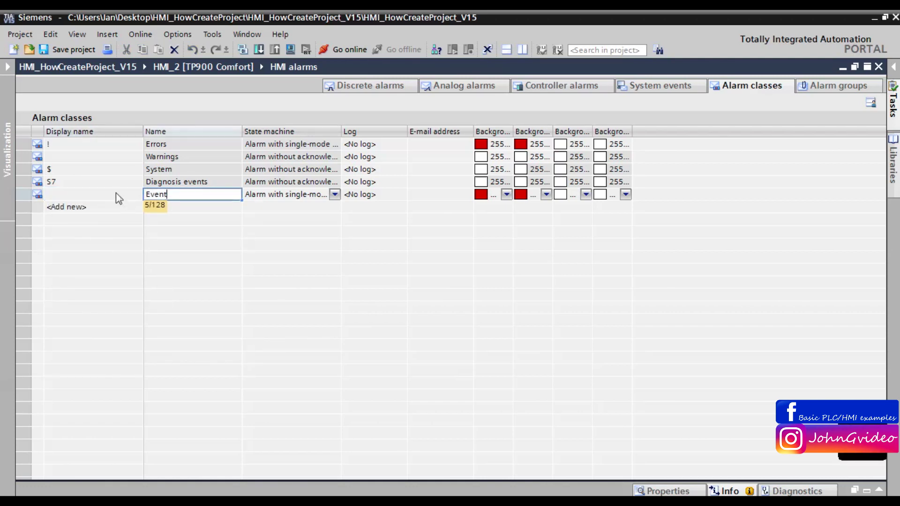
{"action": "double_click", "coordinate": [116, 193]}
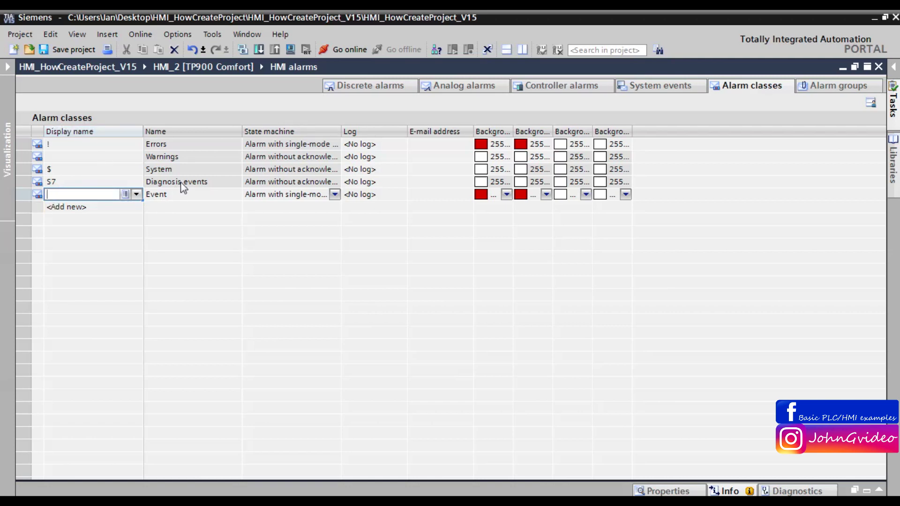
{"action": "type", "text": "Product"}
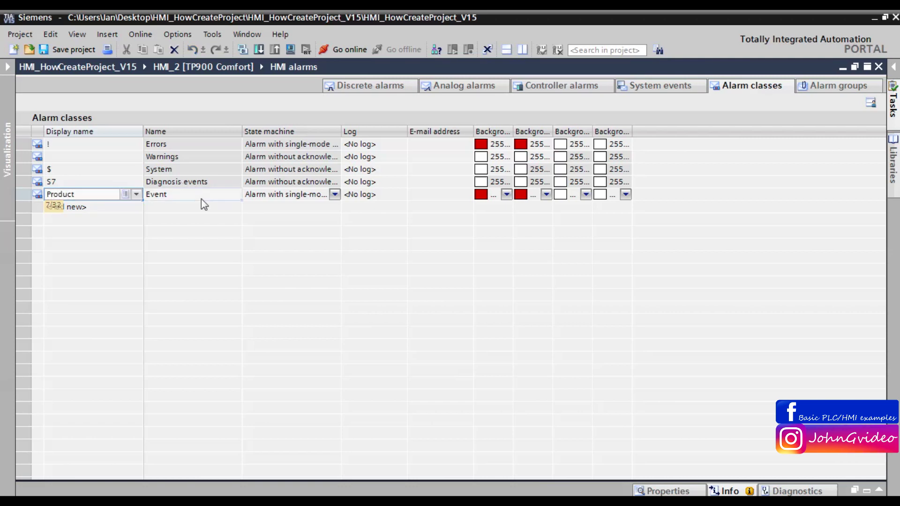
{"action": "left_click", "coordinate": [201, 199]}
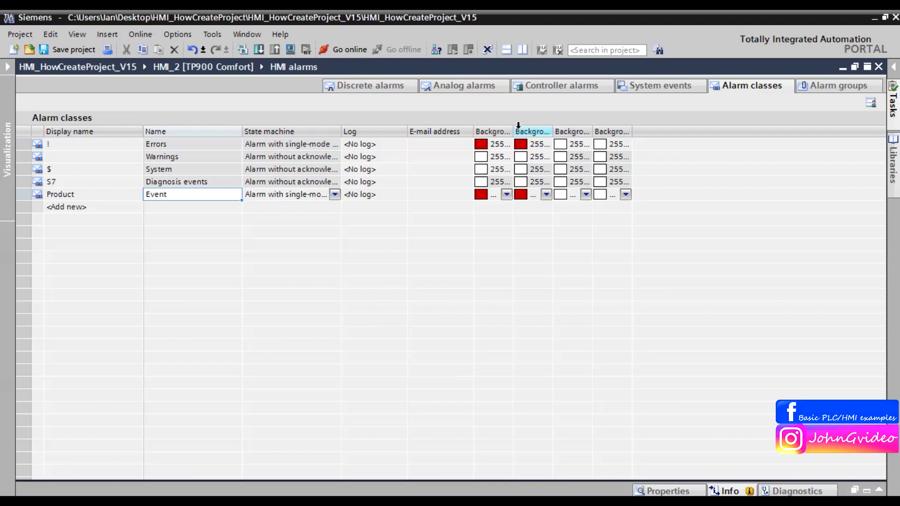
Set the Event class's incoming and incoming/outgoing background colors to green (0, 255, 0), widening those columns.
{"action": "left_click_drag", "start_coordinate": [513, 131], "coordinate": [681, 132]}
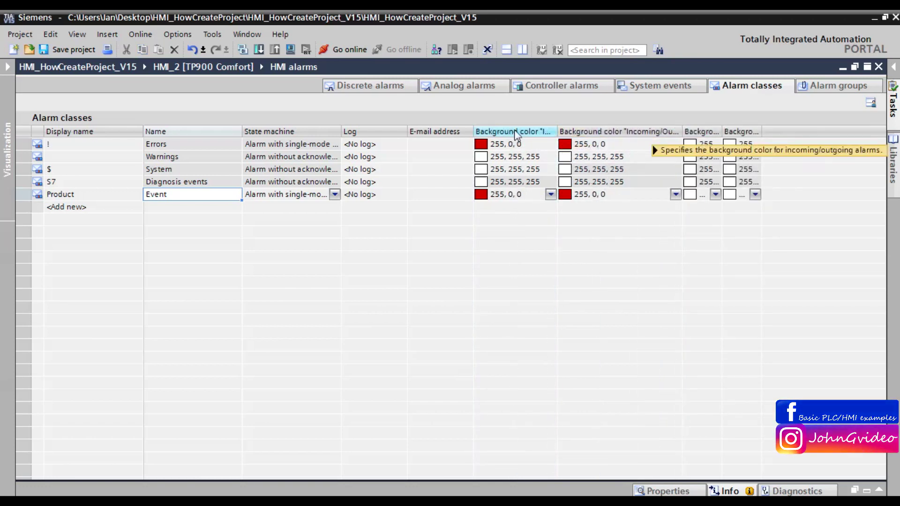
{"action": "left_click", "coordinate": [548, 193]}
{"action": "left_click", "coordinate": [551, 194]}
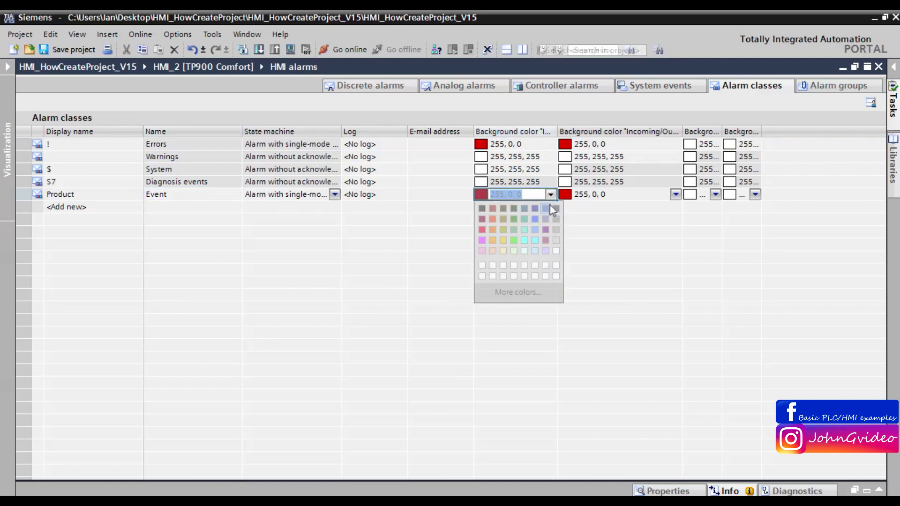
{"action": "left_click", "coordinate": [514, 239]}
{"action": "left_click", "coordinate": [668, 194]}
{"action": "left_click", "coordinate": [676, 194]}
{"action": "left_click", "coordinate": [598, 239]}
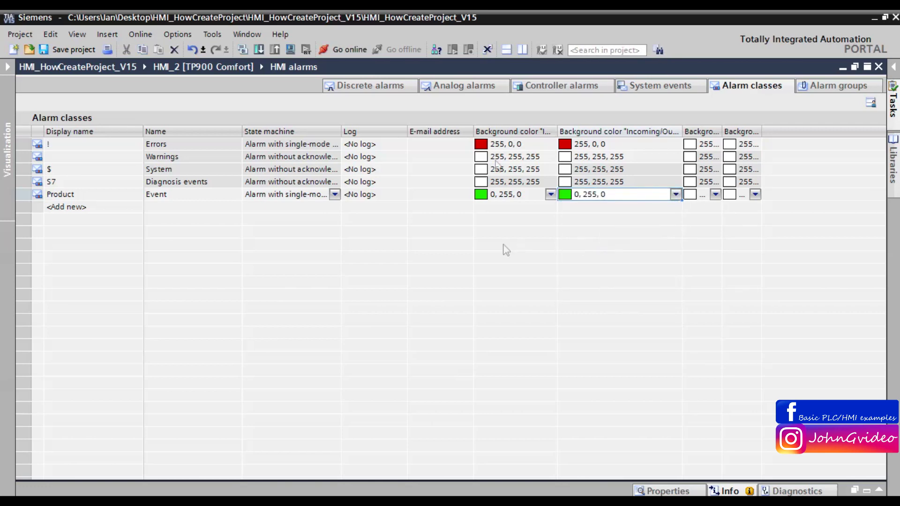
Assign the Event alarm class to the Product track discrete alarm and save the project.
{"action": "left_click", "coordinate": [368, 85]}
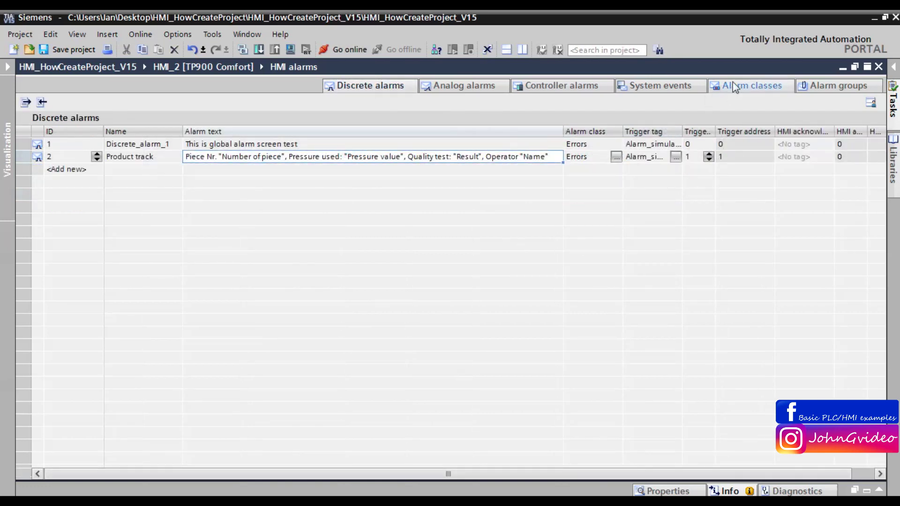
{"action": "left_click", "coordinate": [735, 86]}
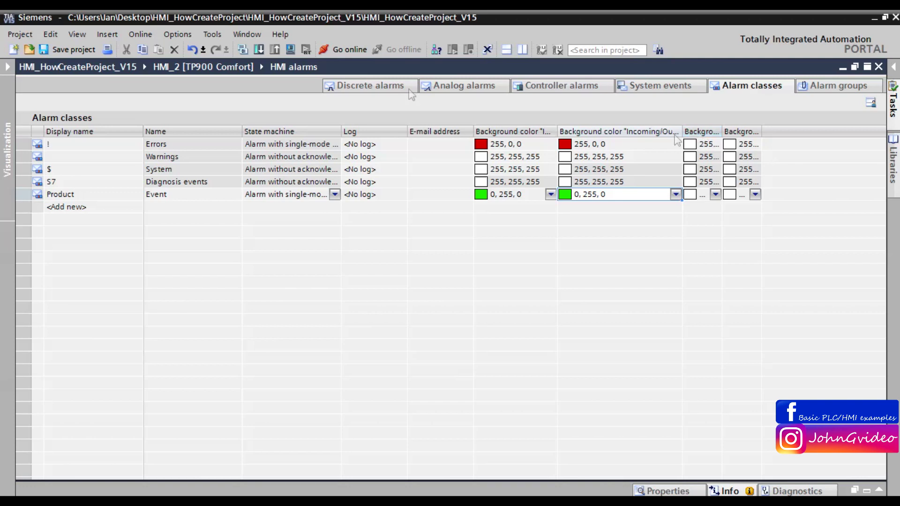
{"action": "left_click", "coordinate": [369, 89]}
{"action": "left_click", "coordinate": [589, 160]}
{"action": "left_click", "coordinate": [617, 161]}
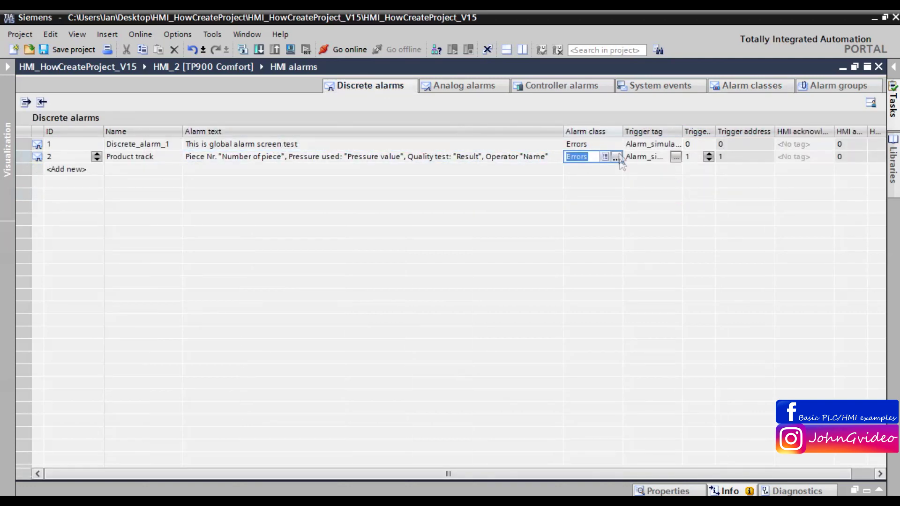
{"action": "left_click", "coordinate": [617, 158]}
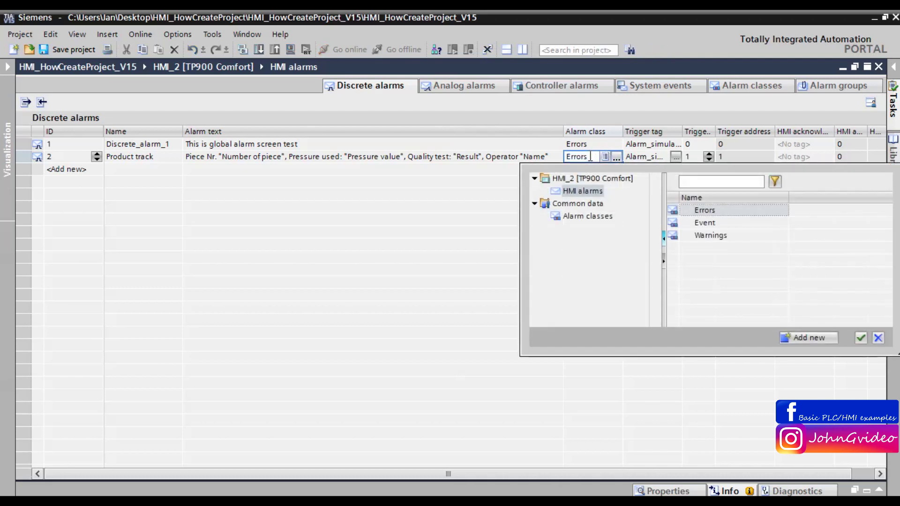
{"action": "left_click", "coordinate": [704, 224]}
{"action": "double_click", "coordinate": [704, 224]}
{"action": "left_click", "coordinate": [61, 50]}
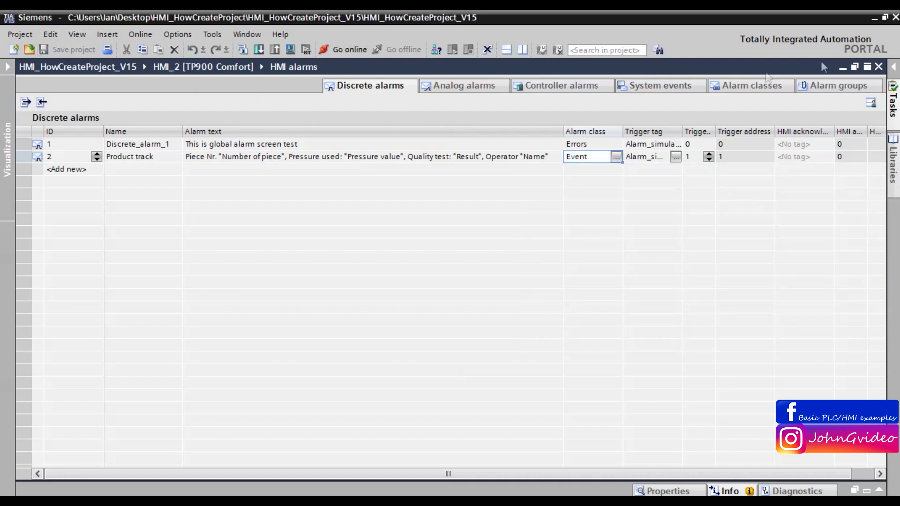
Set the Events screen's alarm view to display the alarm buffer with only the Event alarm class enabled.
{"action": "left_click", "coordinate": [878, 68]}
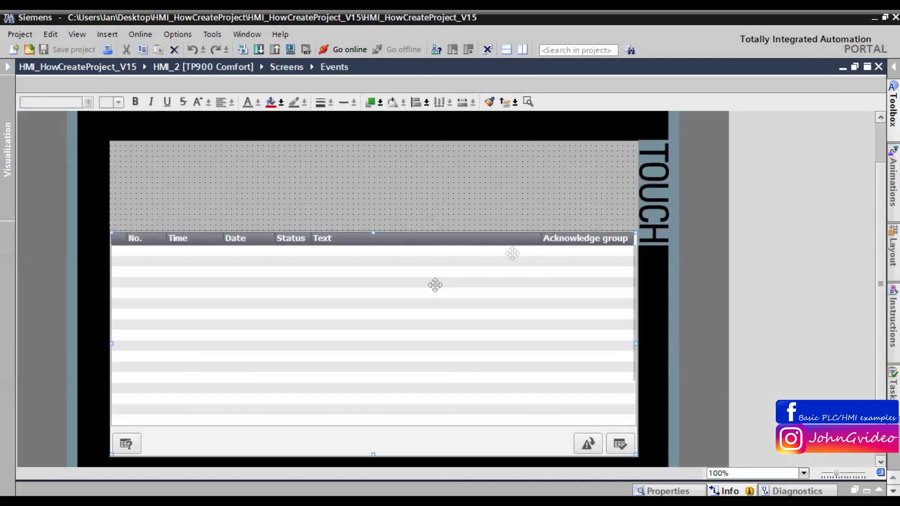
{"action": "right_click", "coordinate": [318, 297]}
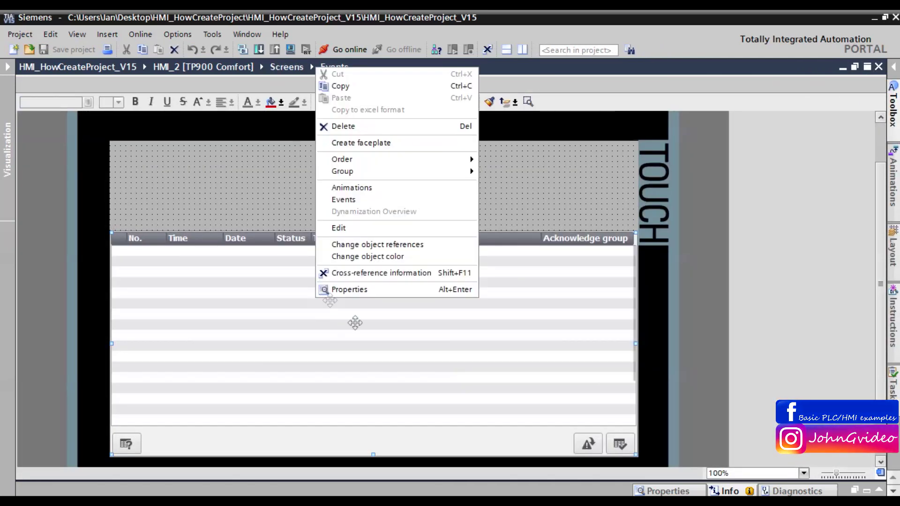
{"action": "left_click", "coordinate": [362, 289]}
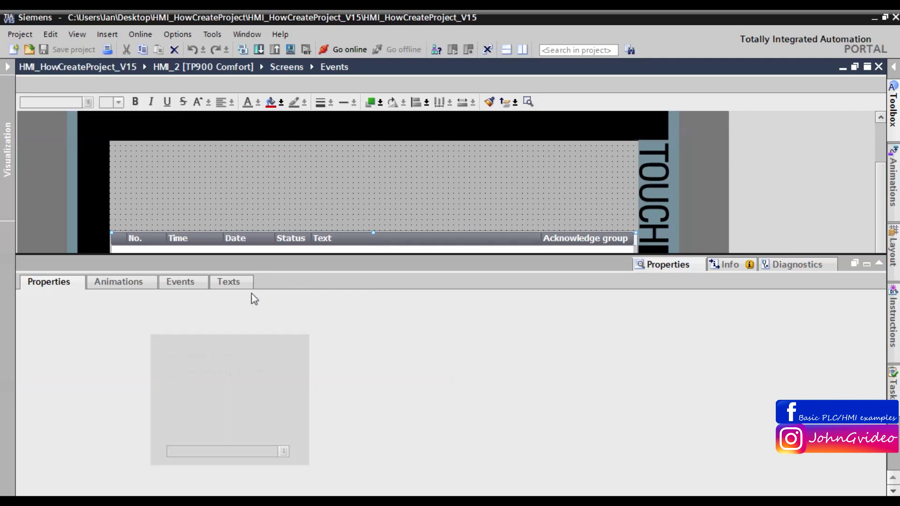
{"action": "scroll", "coordinate": [123, 345], "scroll_direction": "down", "scroll_amount": 3}
{"action": "scroll", "coordinate": [51, 338], "scroll_direction": "up", "scroll_amount": 3}
{"action": "left_click", "coordinate": [50, 331]}
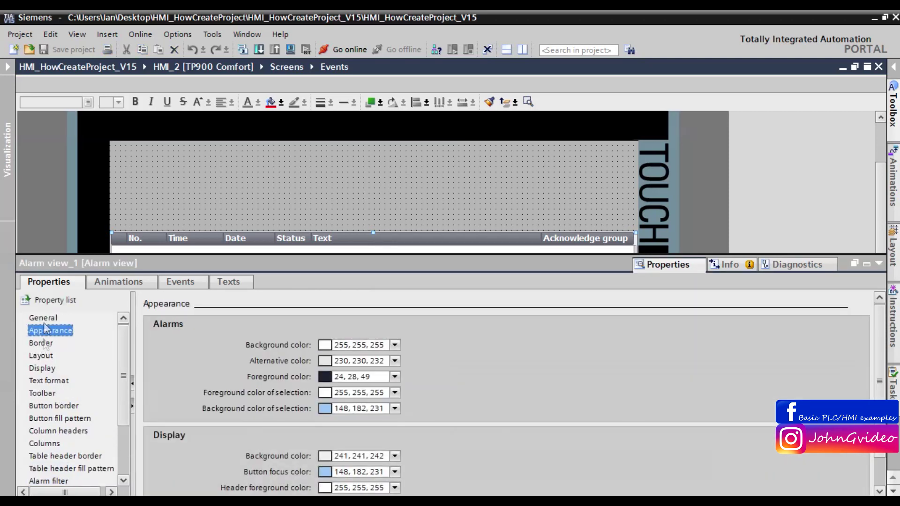
{"action": "left_click", "coordinate": [43, 320]}
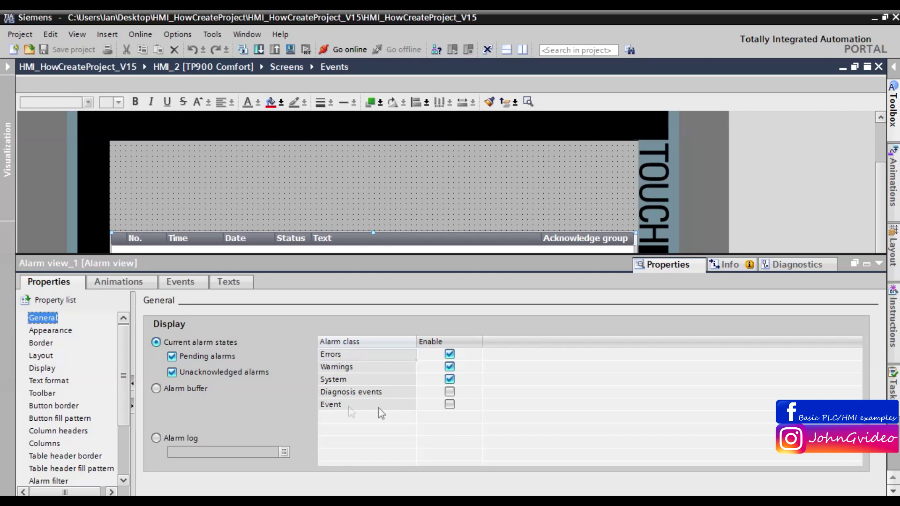
{"action": "left_click", "coordinate": [449, 405]}
{"action": "left_click", "coordinate": [449, 379]}
{"action": "left_click", "coordinate": [449, 366]}
{"action": "left_click", "coordinate": [449, 355]}
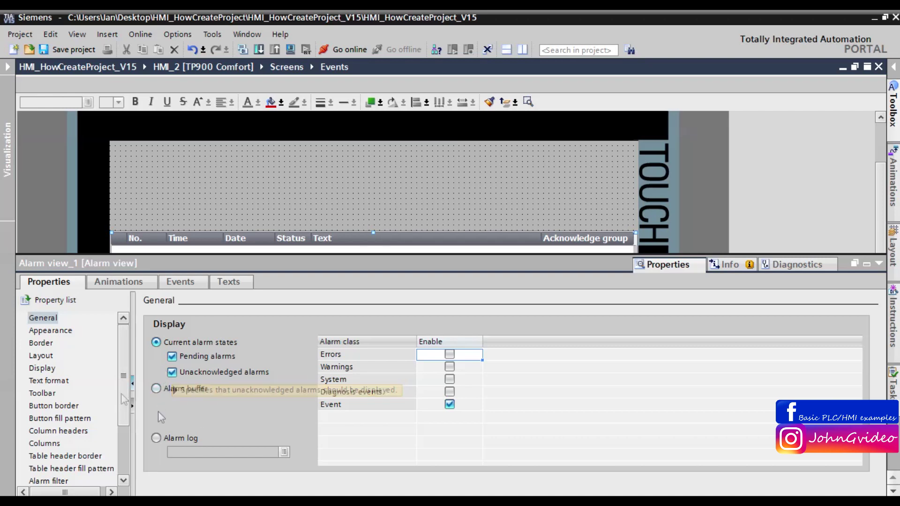
{"action": "left_click", "coordinate": [156, 390]}
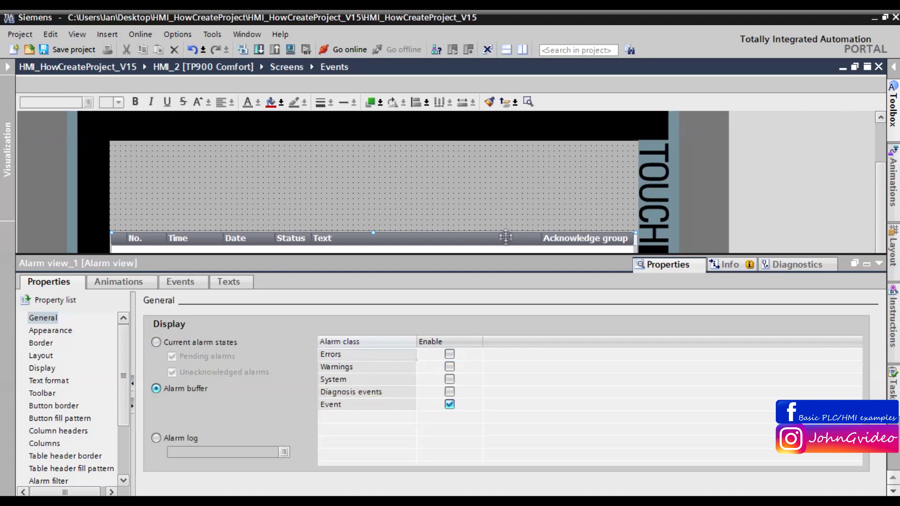
{"action": "left_click", "coordinate": [880, 264]}
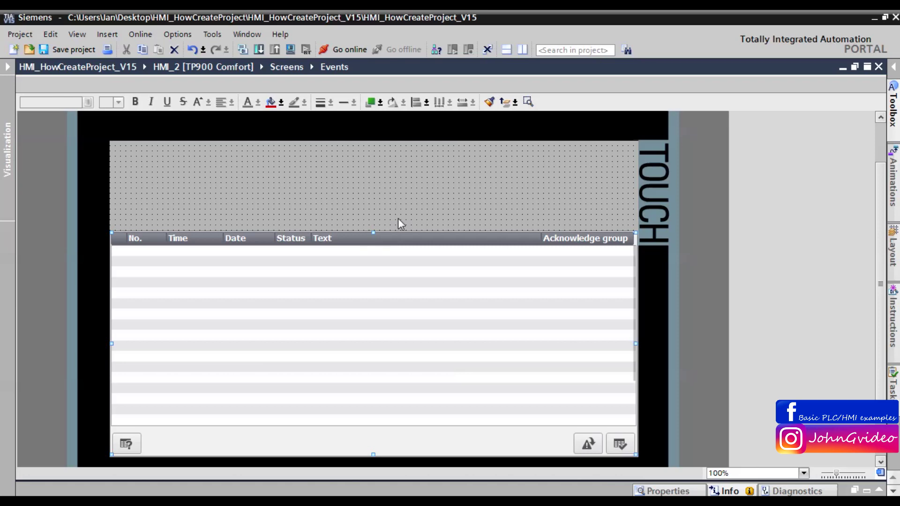
Add a new HMI tag table to HMI_2 and rename it Events_tags.
{"action": "left_click", "coordinate": [8, 70]}
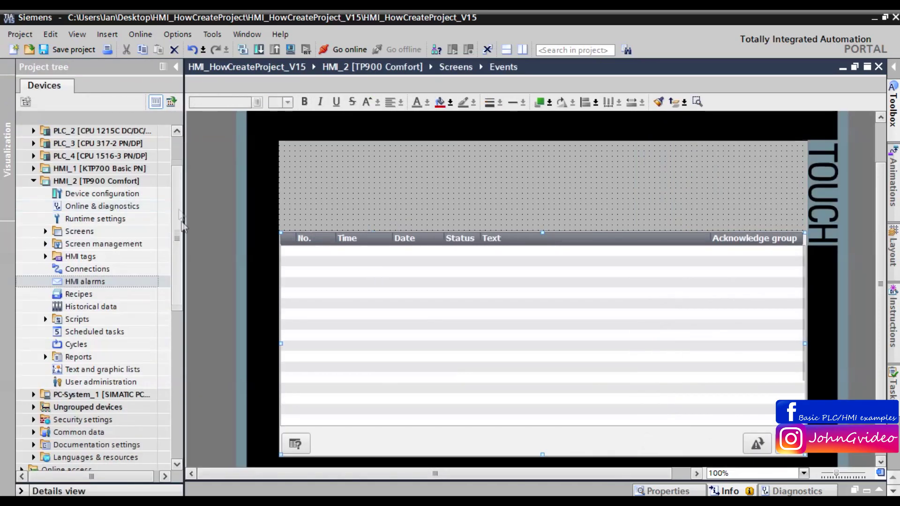
{"action": "scroll", "coordinate": [155, 235], "scroll_direction": "down", "scroll_amount": 1}
{"action": "left_click", "coordinate": [46, 206]}
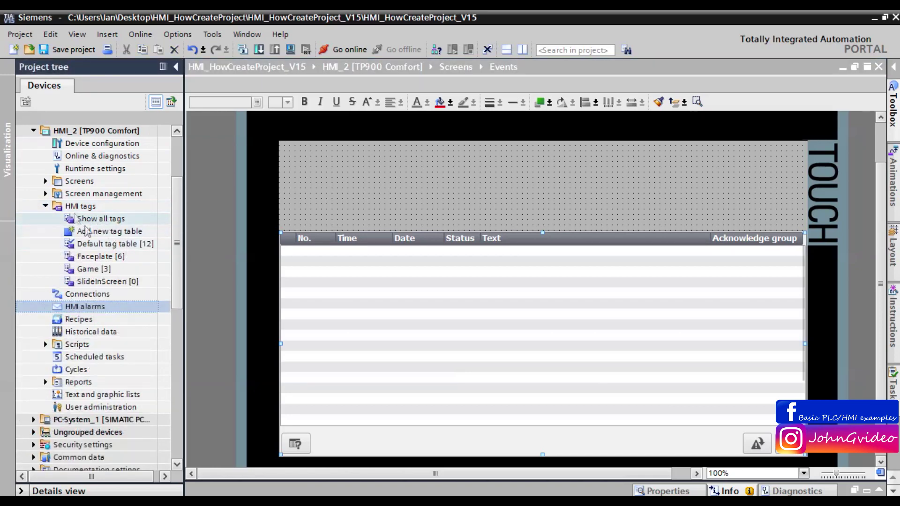
{"action": "double_click", "coordinate": [92, 232]}
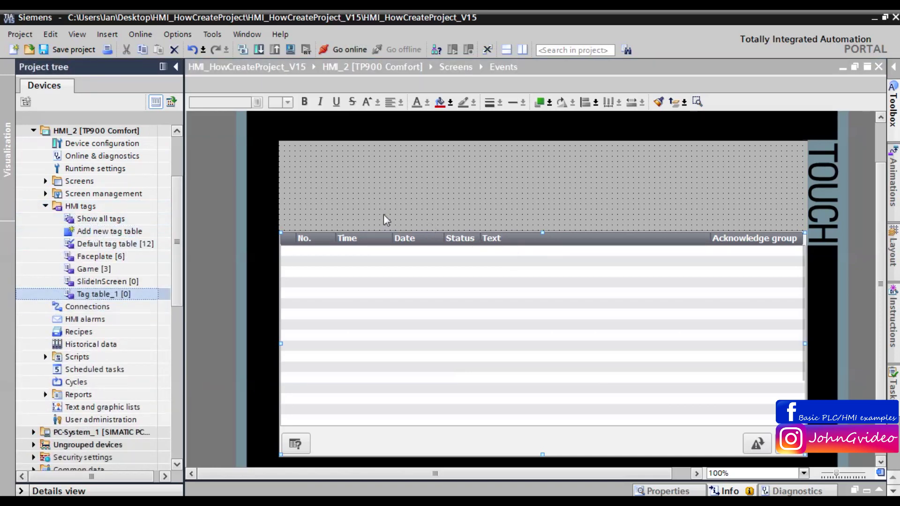
{"action": "right_click", "coordinate": [89, 298]}
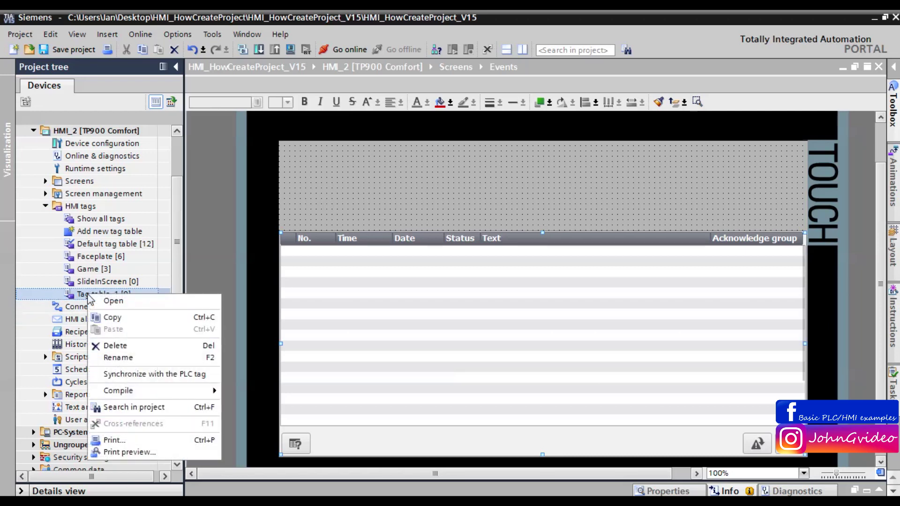
{"action": "left_click", "coordinate": [129, 356]}
{"action": "type", "text": "Ev"}
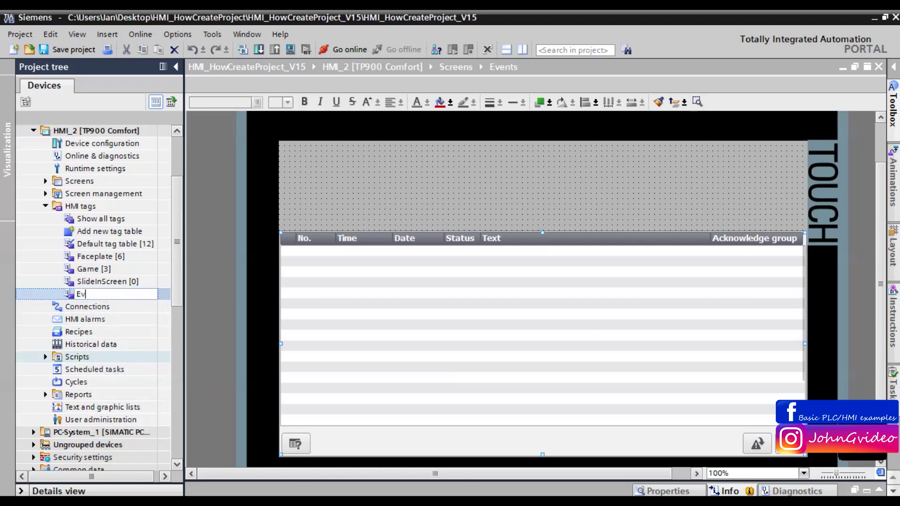
{"action": "type", "text": "ents_tags"}
{"action": "left_click", "coordinate": [101, 270]}
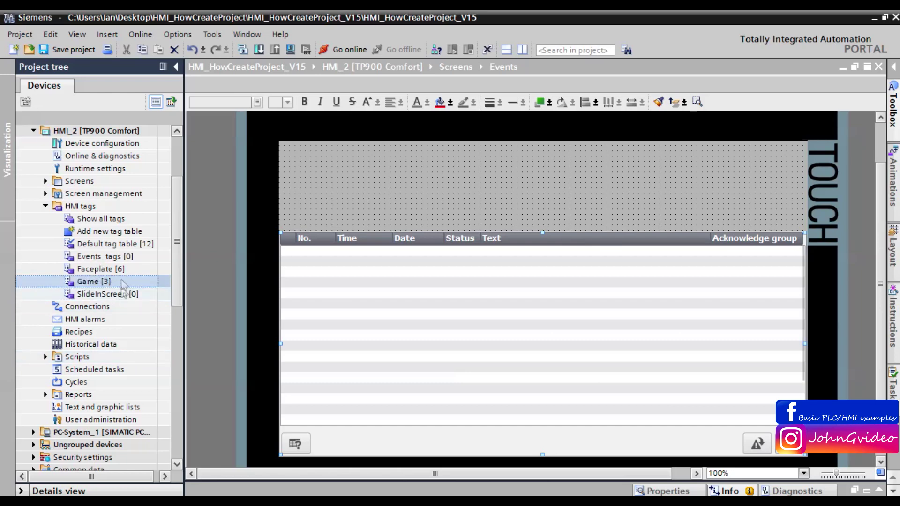
Open the Events_tags table and HMI_2's discrete alarms, widening the Alarm text column to examine the full Product track text.
{"action": "double_click", "coordinate": [99, 257]}
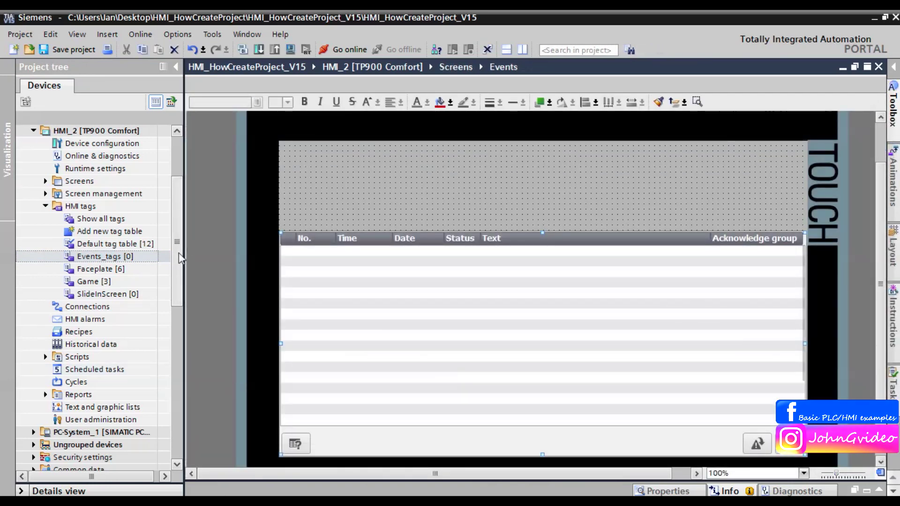
{"action": "scroll", "coordinate": [140, 366], "scroll_direction": "down", "scroll_amount": 2}
{"action": "double_click", "coordinate": [73, 244]}
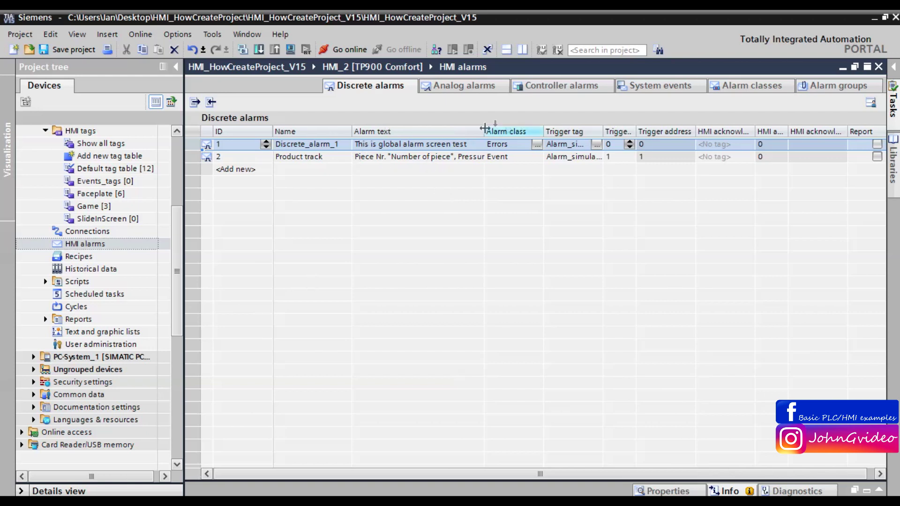
{"action": "left_click_drag", "start_coordinate": [484, 132], "coordinate": [796, 132]}
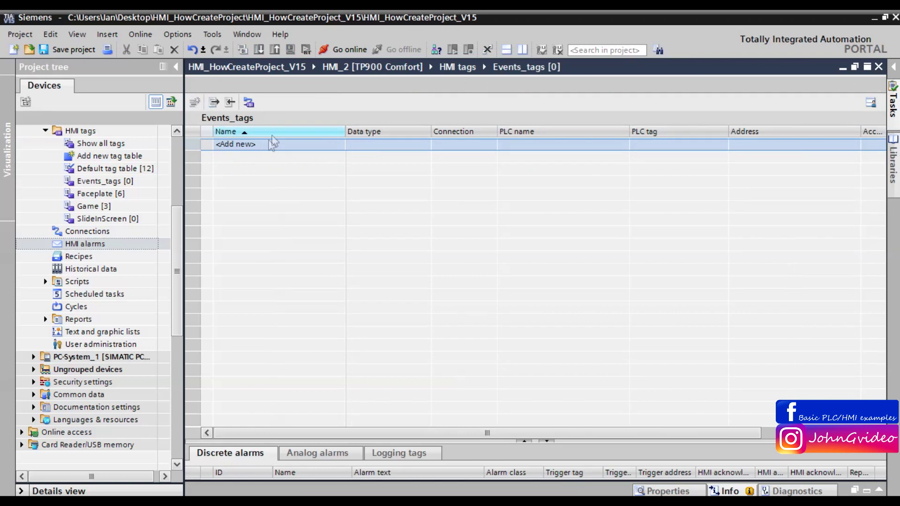
Add a tag named PieceNumber to the Events_tags table.
{"action": "left_click", "coordinate": [266, 146]}
{"action": "double_click", "coordinate": [235, 145]}
{"action": "type", "text": "PieceNumber"}
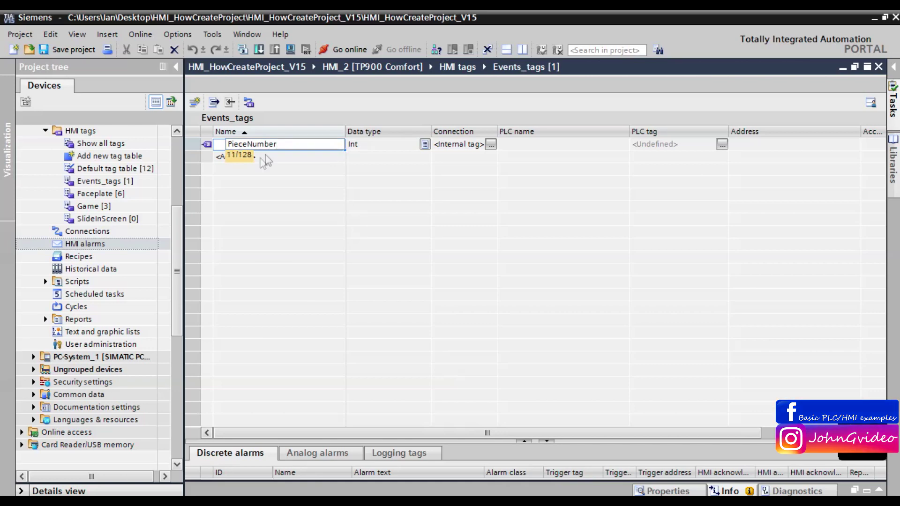
{"action": "key", "text": "Return"}
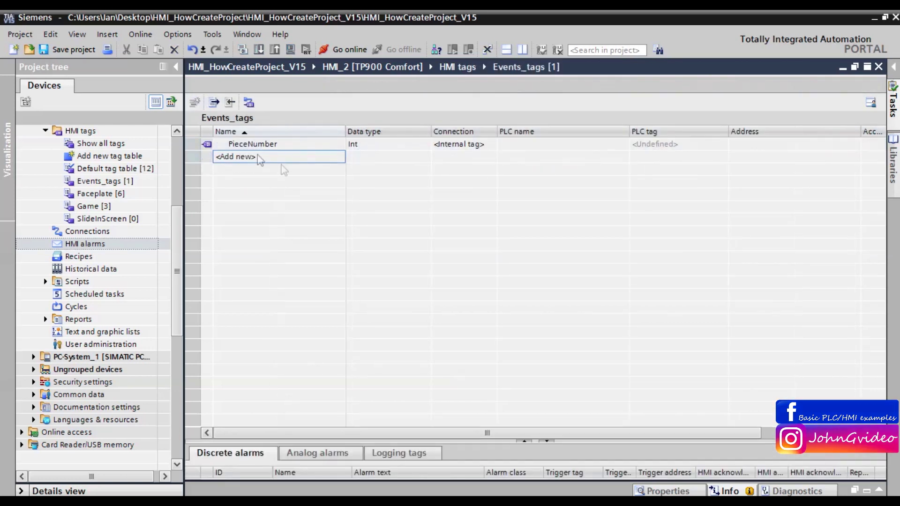
Add a tag named PressureValue with data type Real to the Events_tags table.
{"action": "double_click", "coordinate": [256, 157]}
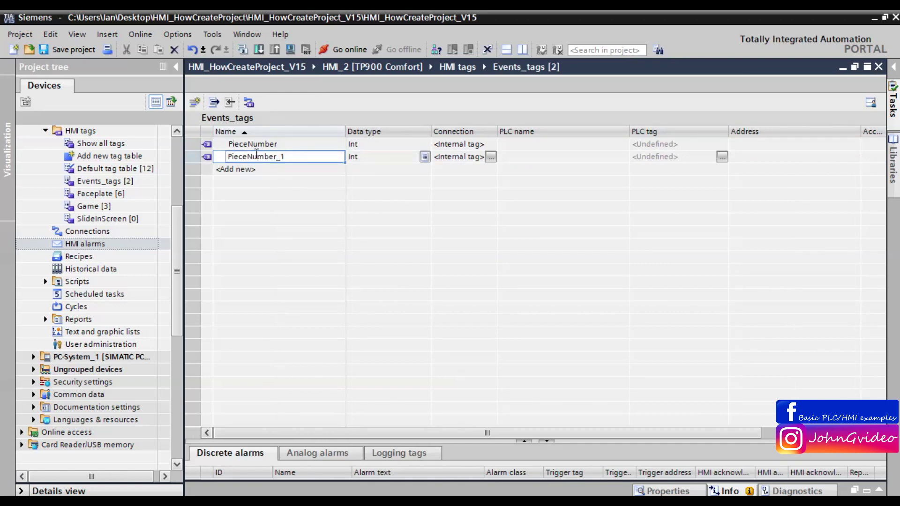
{"action": "double_click", "coordinate": [256, 154]}
{"action": "type", "text": "Pressu"}
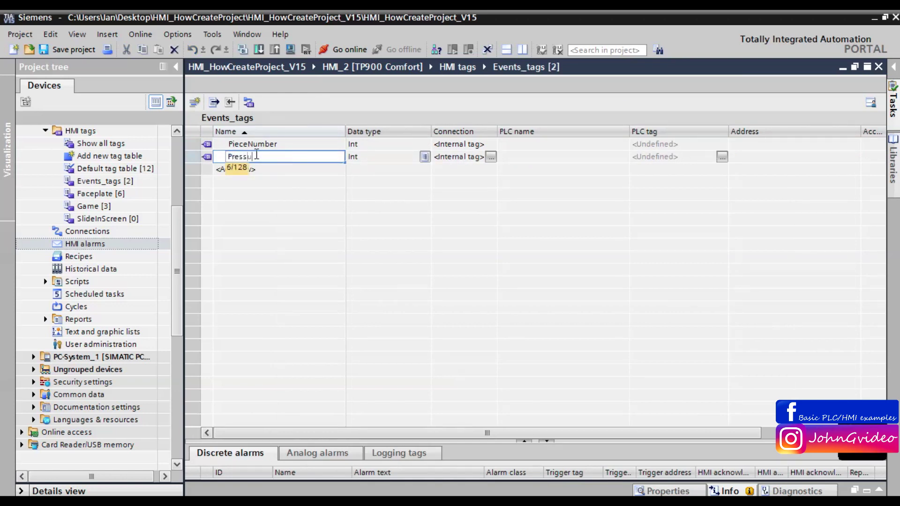
{"action": "type", "text": "reValue"}
{"action": "left_click", "coordinate": [364, 160]}
{"action": "type", "text": "Real"}
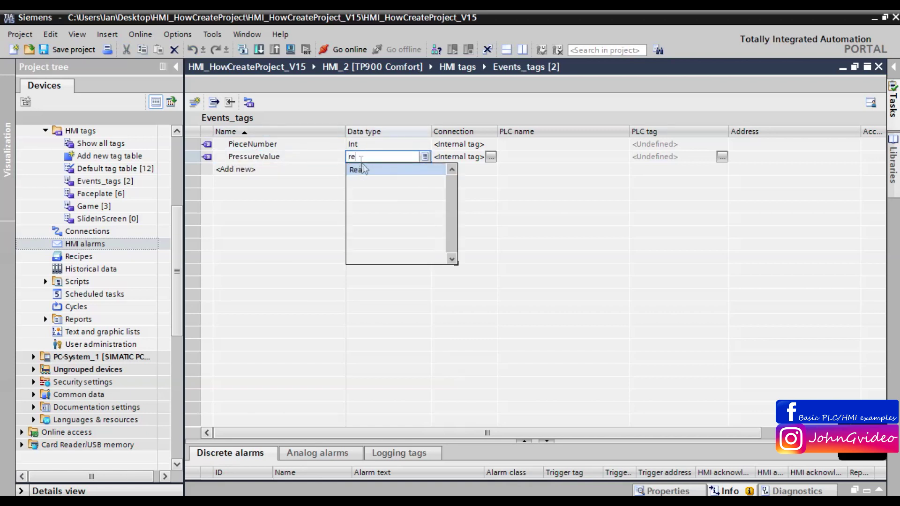
{"action": "double_click", "coordinate": [84, 244]}
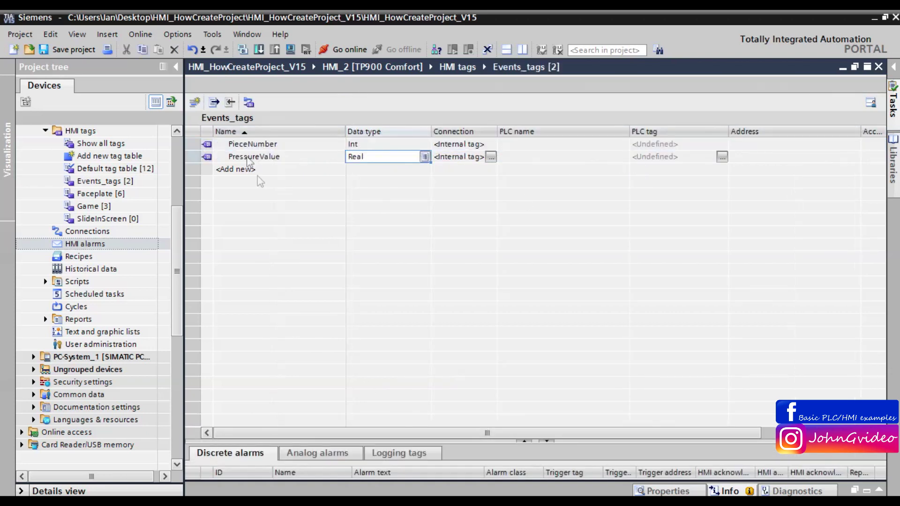
Add a tag named QualityResult to the Events_tags table and set its data type to WString.
{"action": "left_click", "coordinate": [234, 181]}
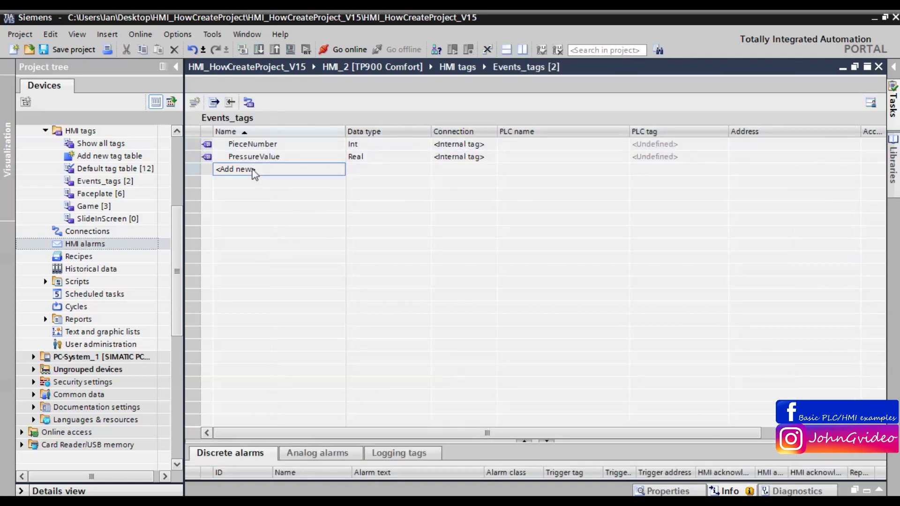
{"action": "left_click", "coordinate": [274, 174]}
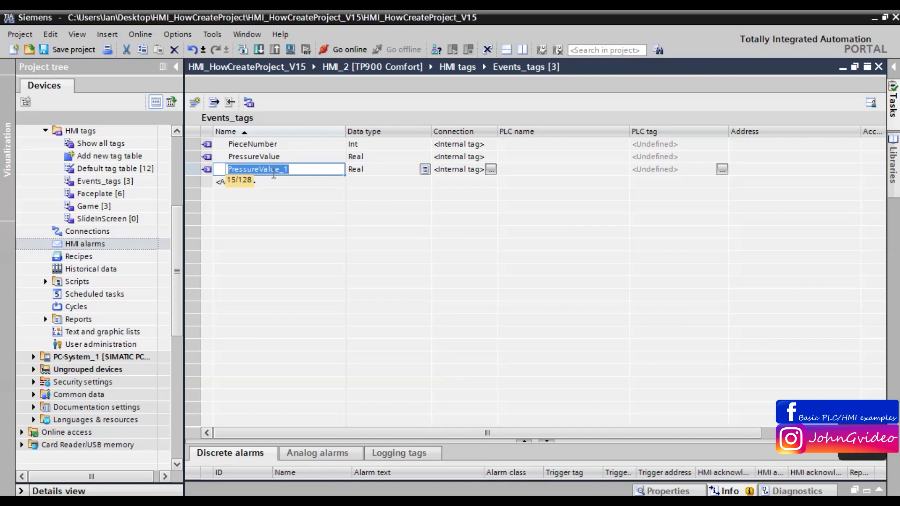
{"action": "type", "text": "Qua"}
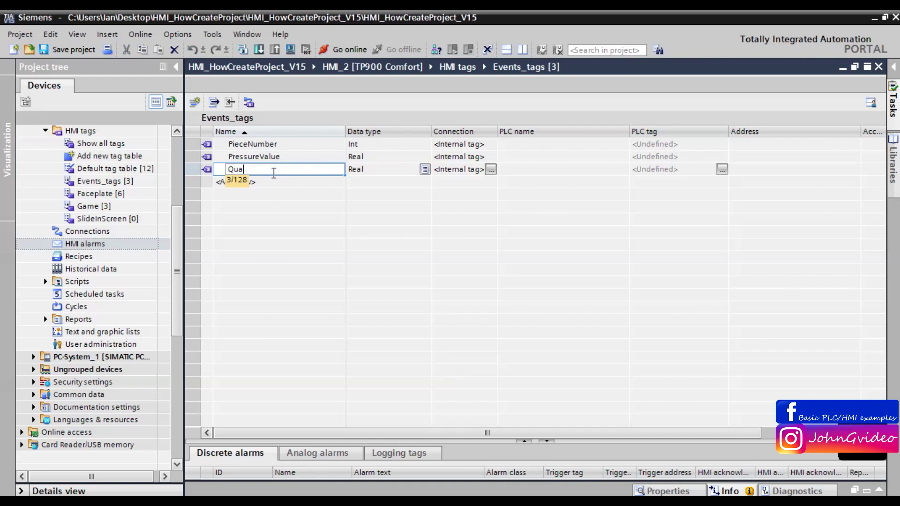
{"action": "type", "text": "lityT"}
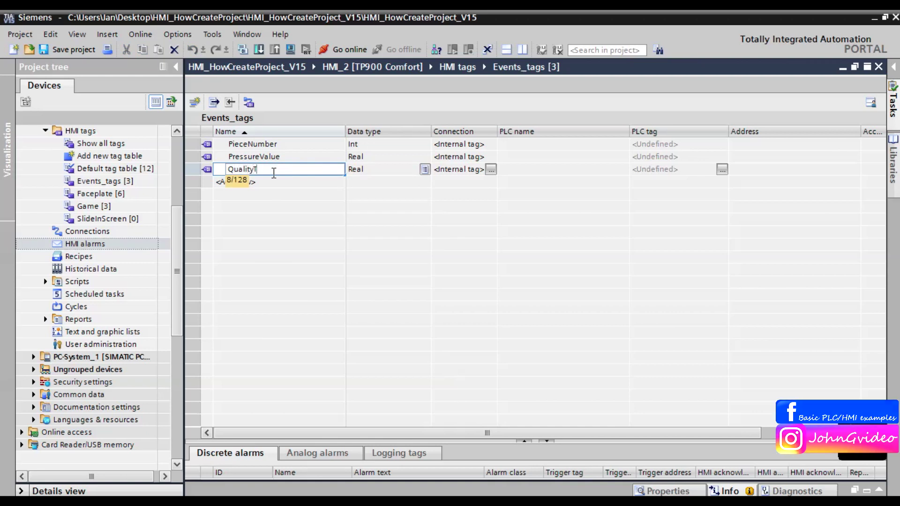
{"action": "key", "text": "BackSpace"}
{"action": "type", "text": "Result"}
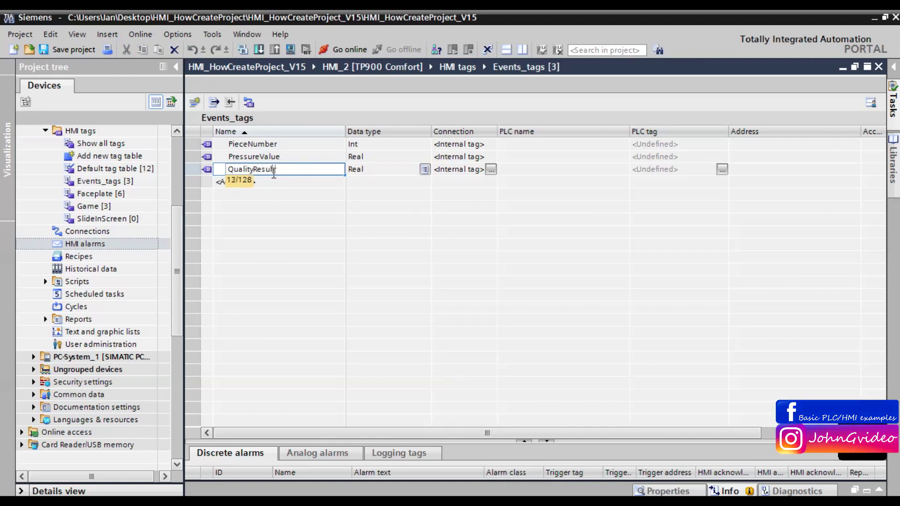
{"action": "key", "text": "Return"}
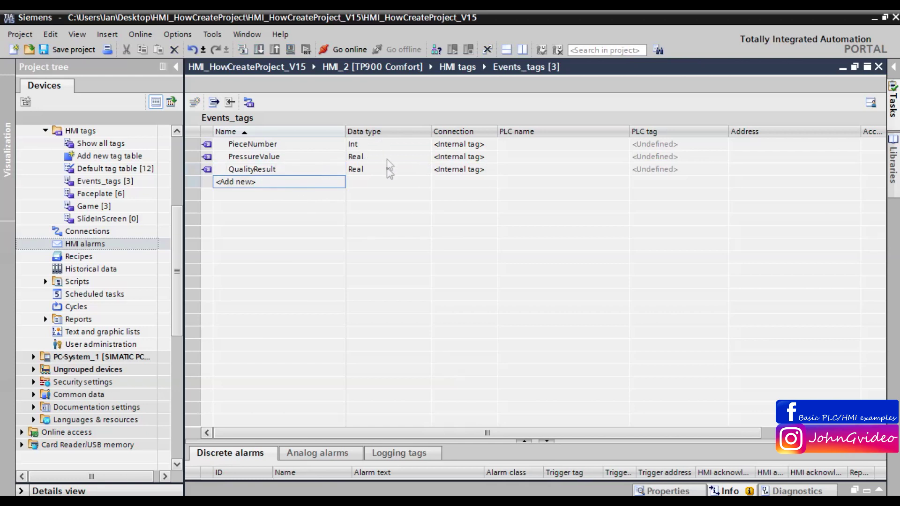
{"action": "left_click", "coordinate": [389, 169]}
{"action": "left_click", "coordinate": [425, 169]}
{"action": "type", "text": "w"}
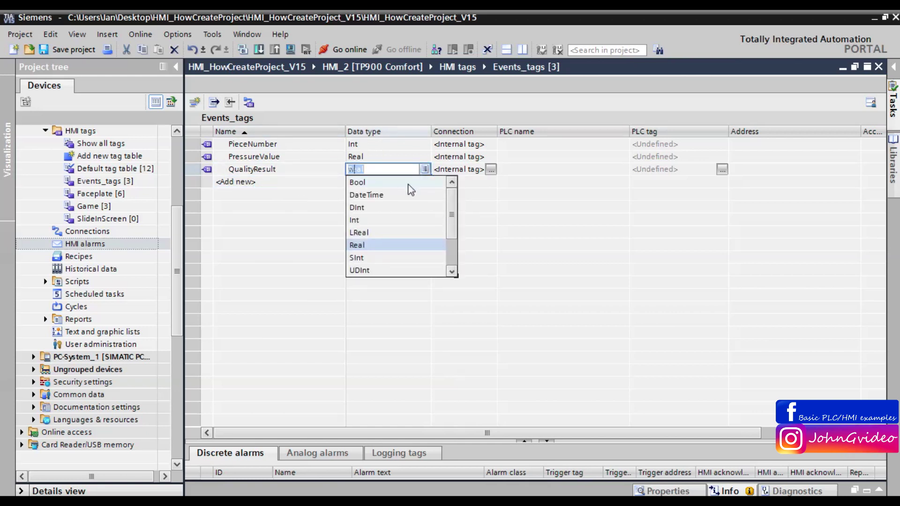
{"action": "left_click", "coordinate": [363, 184]}
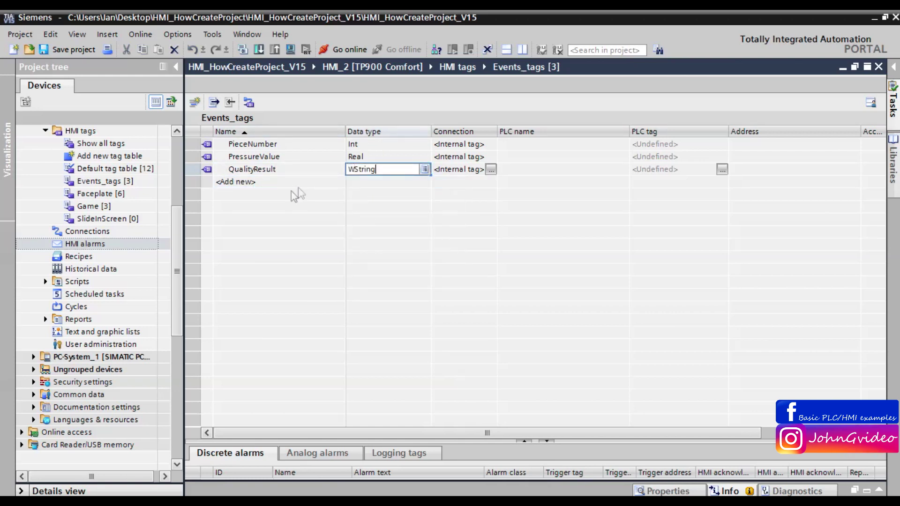
Add a WString tag named OperatorName to the Events_tags table and save the project.
{"action": "left_click", "coordinate": [249, 184]}
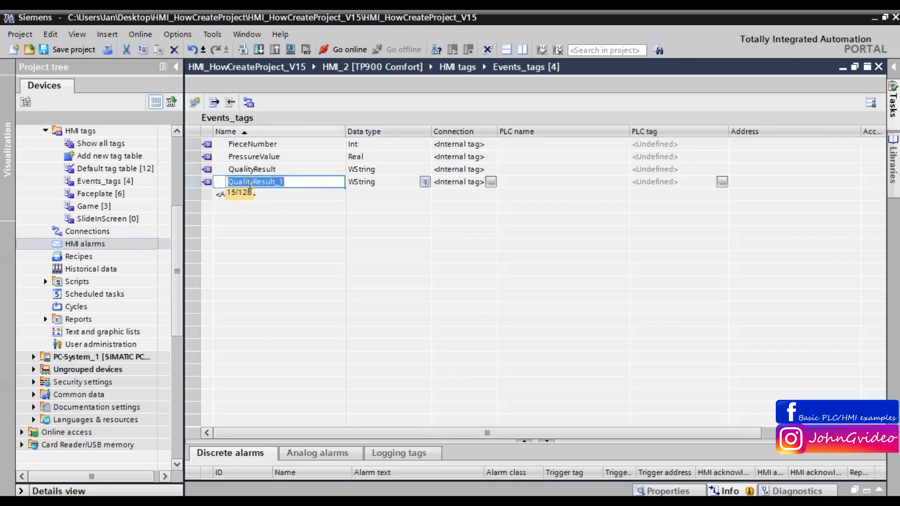
{"action": "type", "text": "OperatorName"}
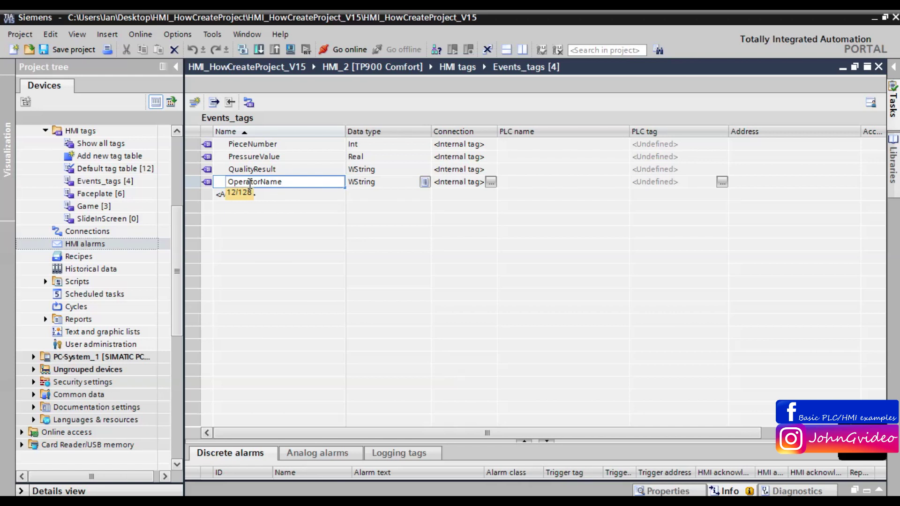
{"action": "key", "text": "Return"}
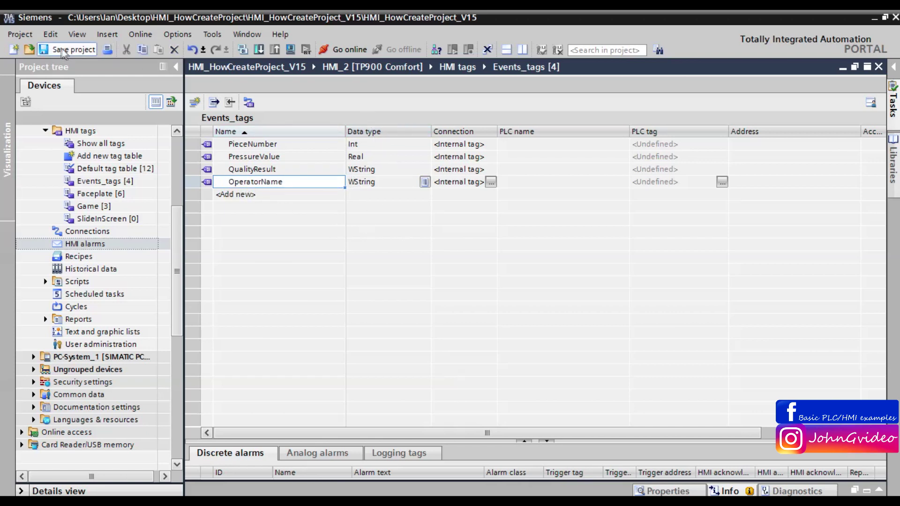
{"action": "left_click", "coordinate": [55, 50]}
Add a tag named EventStarter to the Events_tags table and set its data type to Int.
{"action": "double_click", "coordinate": [278, 195]}
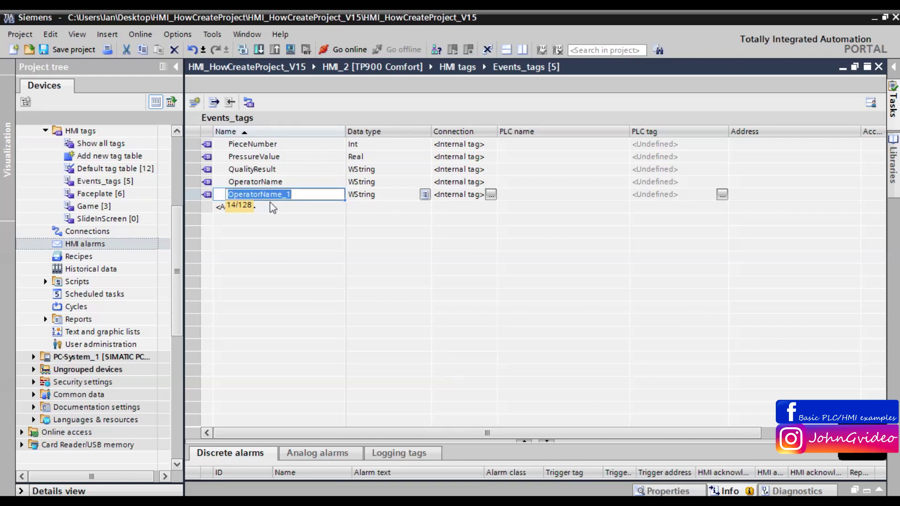
{"action": "type", "text": "EventStarter"}
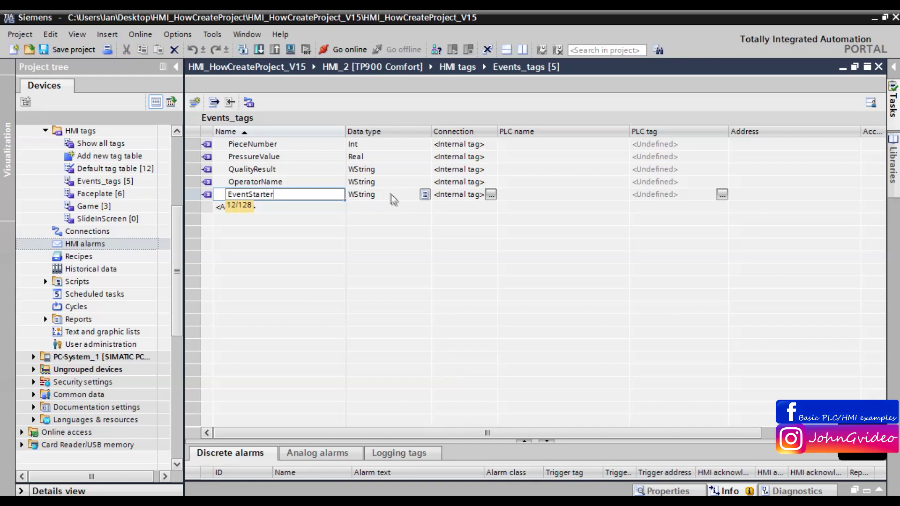
{"action": "left_click", "coordinate": [391, 194]}
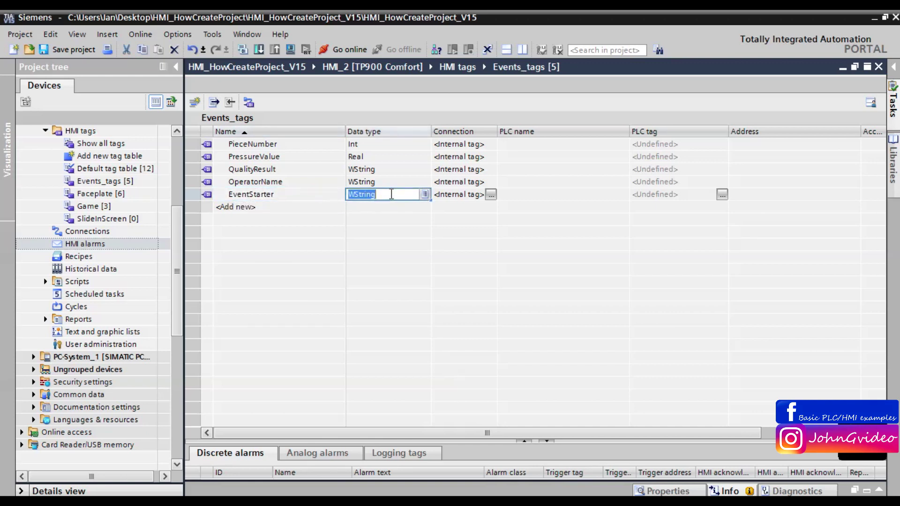
{"action": "type", "text": "int"}
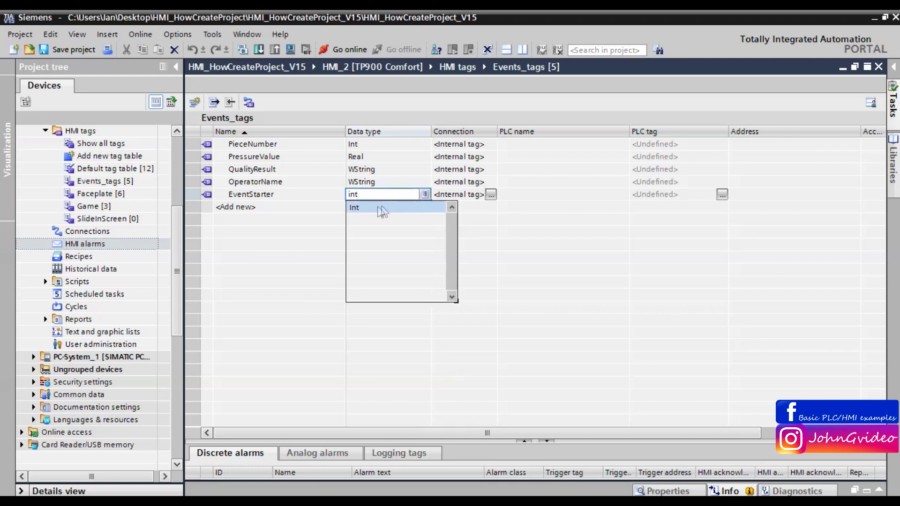
{"action": "left_click", "coordinate": [378, 207]}
{"action": "left_click", "coordinate": [333, 199]}
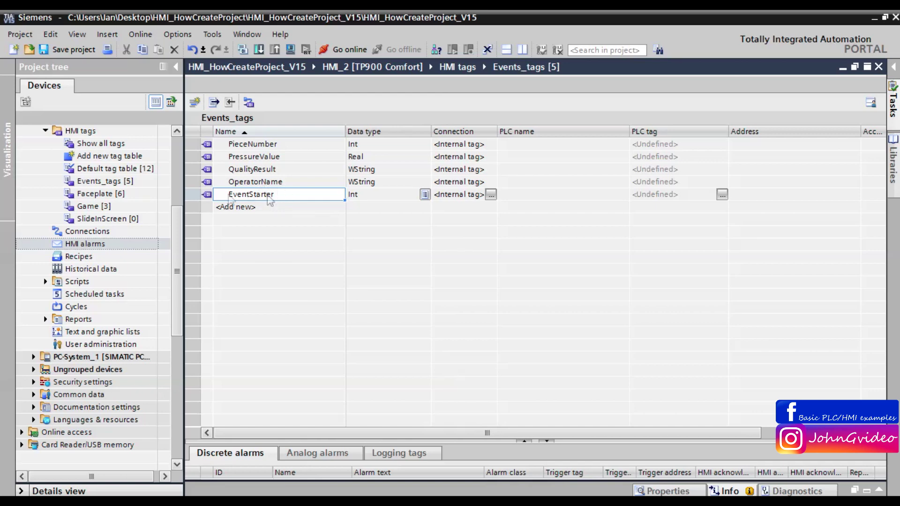
Close the Events_tags table and the HMI alarms editor to return to the Events screen, and expand the Toolbox.
{"action": "left_click", "coordinate": [880, 69]}
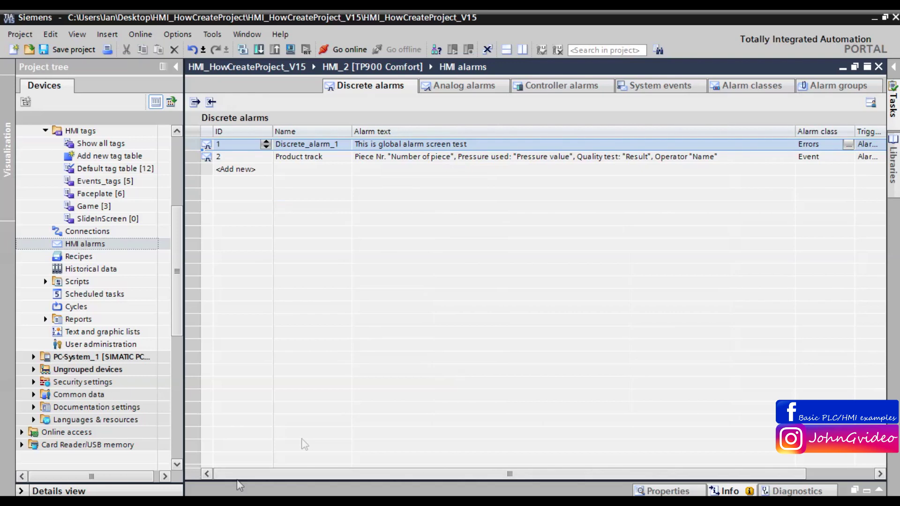
{"action": "left_click", "coordinate": [878, 67]}
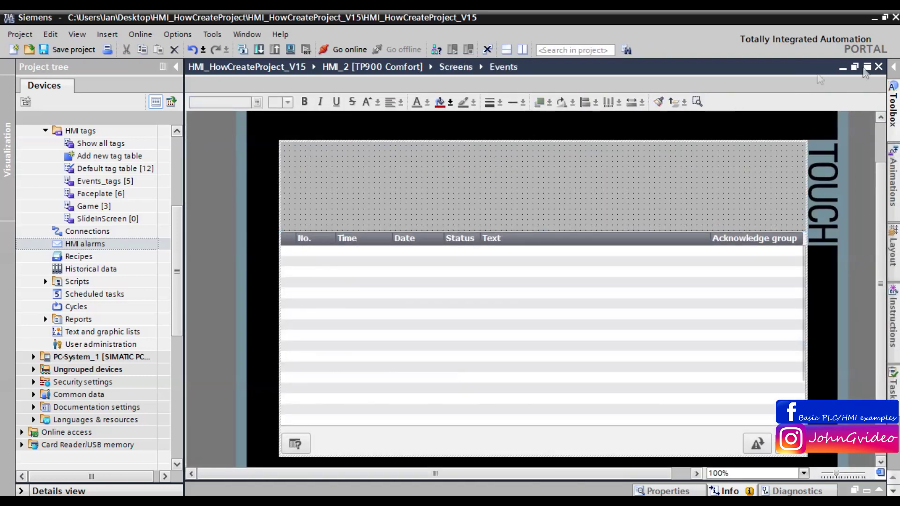
{"action": "left_click", "coordinate": [894, 69]}
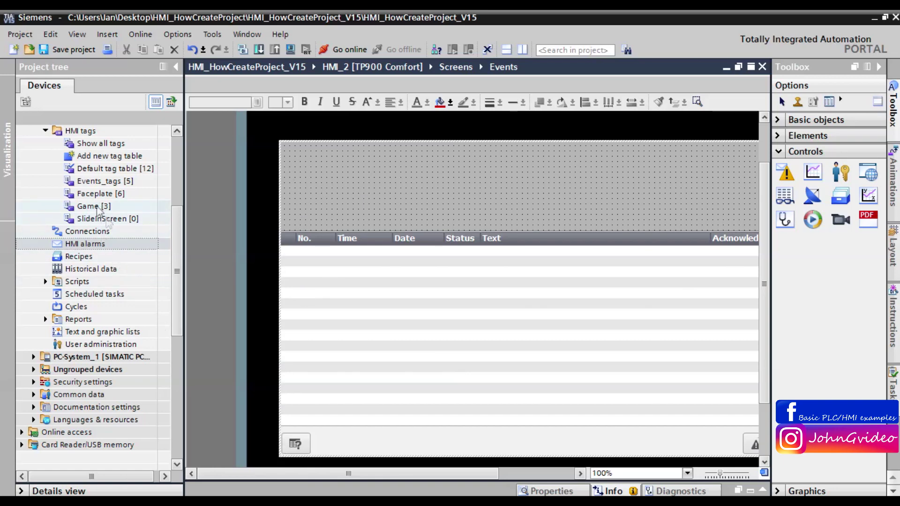
{"action": "double_click", "coordinate": [90, 180]}
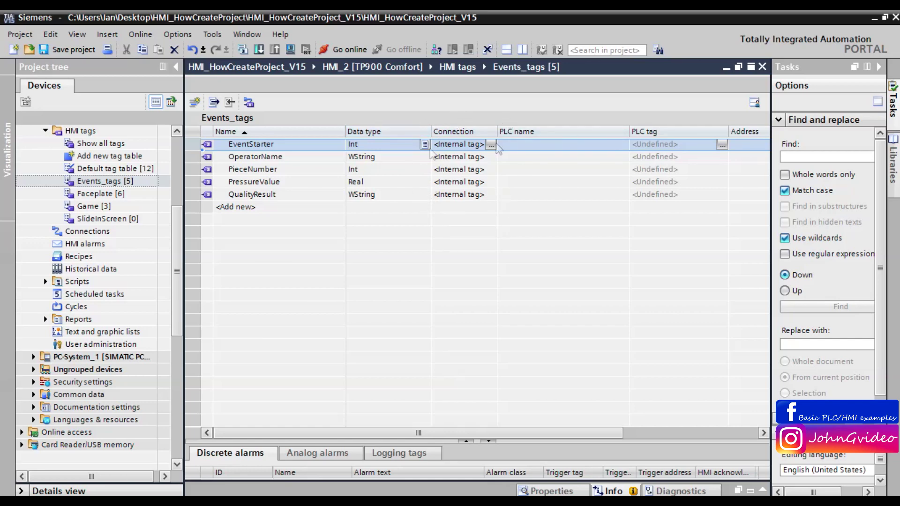
{"action": "left_click", "coordinate": [763, 67]}
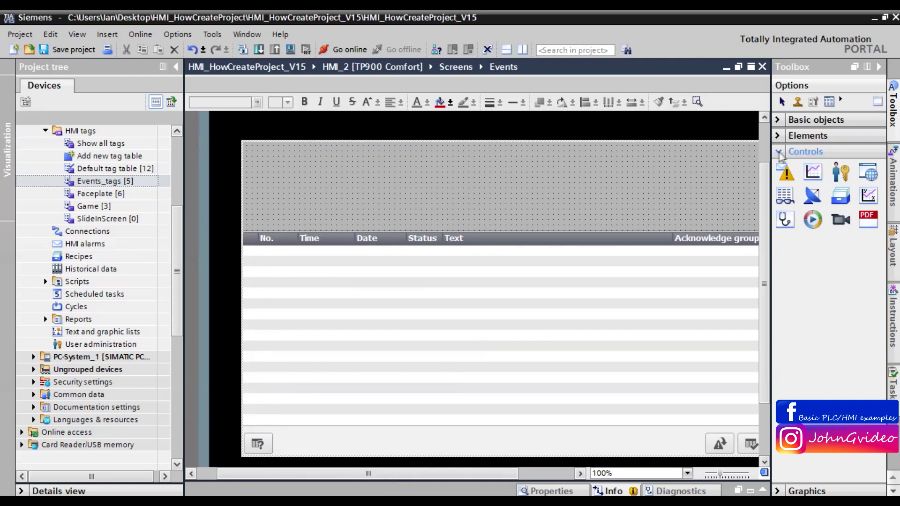
{"action": "left_click", "coordinate": [780, 136]}
{"action": "left_click_drag", "start_coordinate": [465, 197], "coordinate": [263, 157]}
{"action": "left_click", "coordinate": [381, 183]}
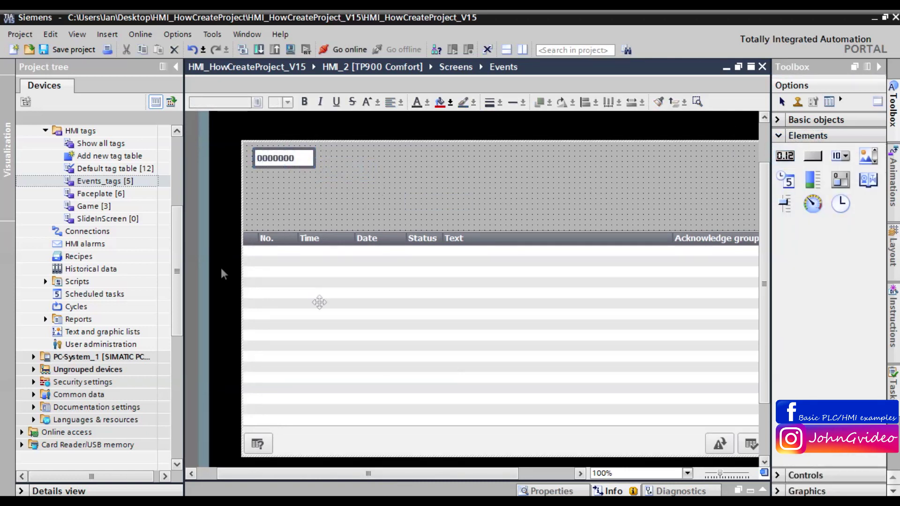
{"action": "double_click", "coordinate": [93, 181]}
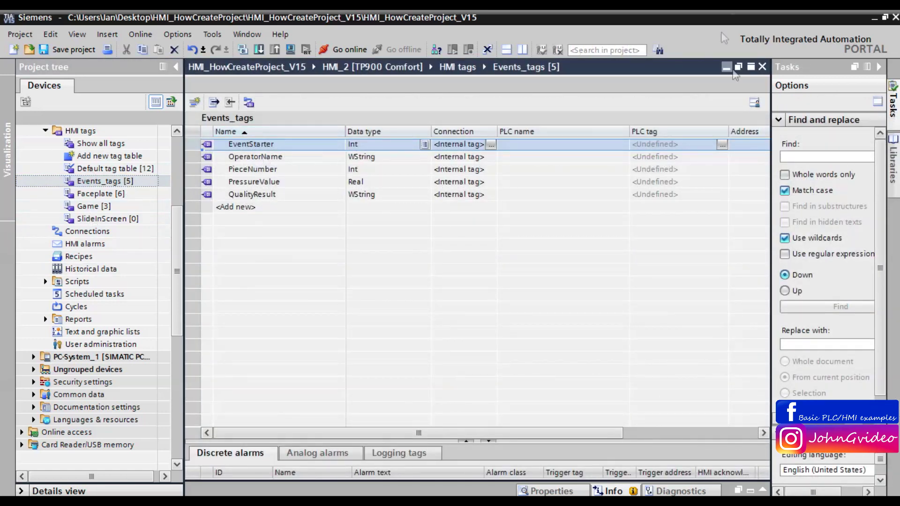
{"action": "left_click", "coordinate": [762, 66]}
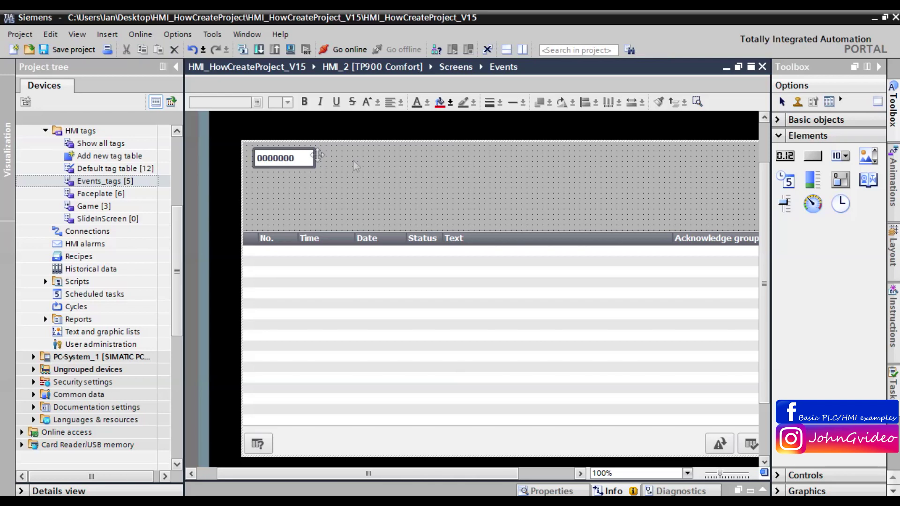
{"action": "left_click", "coordinate": [312, 157]}
{"action": "key", "text": "Delete"}
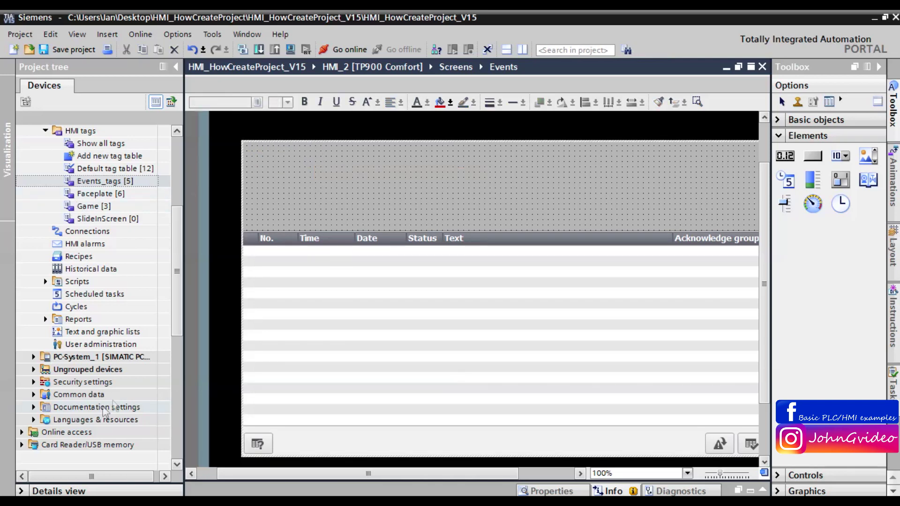
Show the tags of the Events_tags table in the project tree's Details view.
{"action": "left_click", "coordinate": [90, 194]}
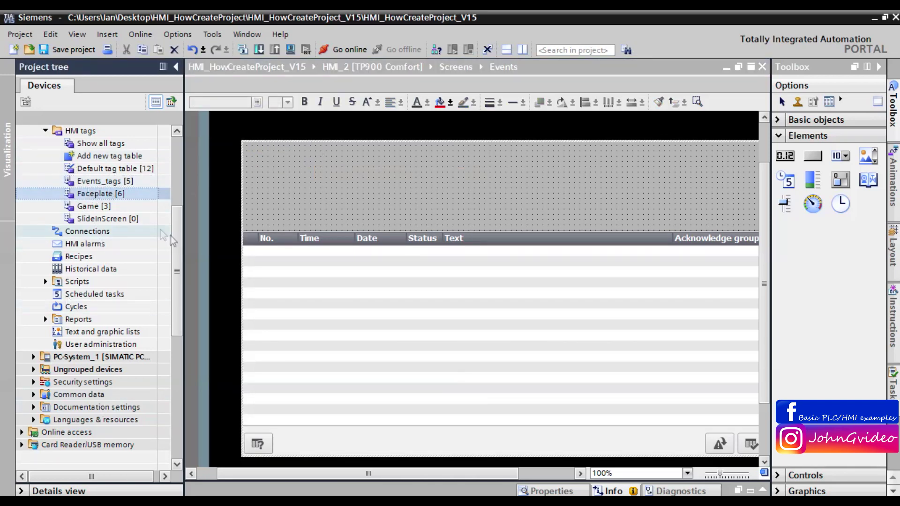
{"action": "scroll", "coordinate": [100, 248], "scroll_direction": "up", "scroll_amount": 4}
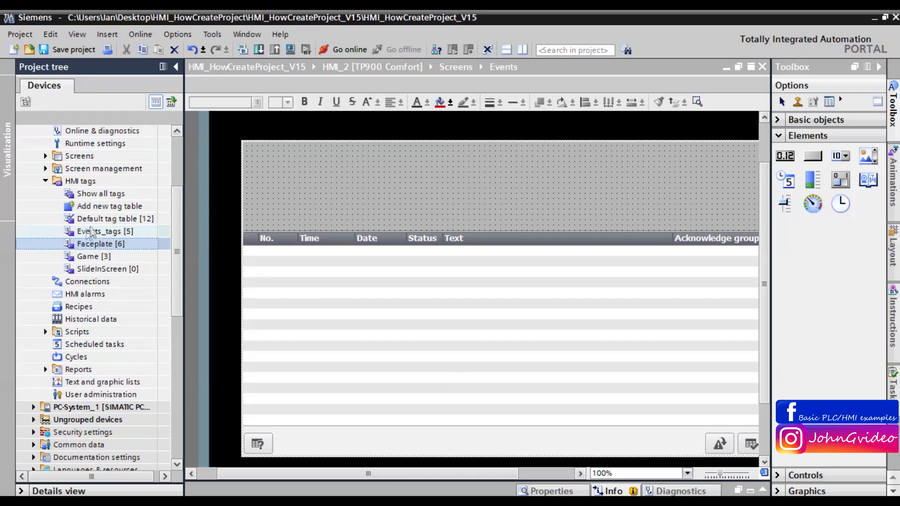
{"action": "left_click", "coordinate": [102, 233]}
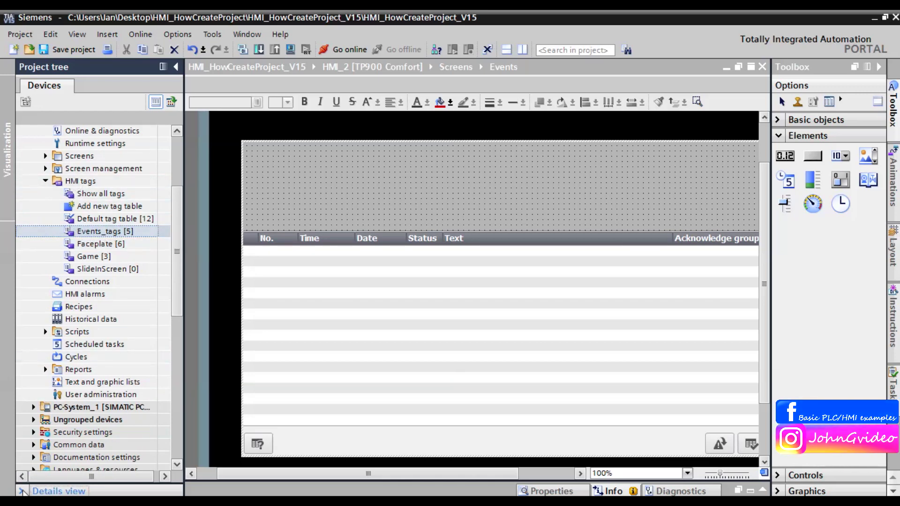
{"action": "left_click", "coordinate": [29, 491]}
Place I/O fields for the EventStarter and OperatorName tags above the alarm view, stacked with EventStarter on top.
{"action": "left_click_drag", "start_coordinate": [22, 369], "coordinate": [278, 157]}
{"action": "left_click", "coordinate": [22, 378]}
{"action": "left_click_drag", "start_coordinate": [21, 378], "coordinate": [314, 193]}
{"action": "left_click_drag", "start_coordinate": [282, 155], "coordinate": [375, 188]}
{"action": "left_click_drag", "start_coordinate": [341, 153], "coordinate": [381, 159]}
Place a PieceNumber I/O field below the OperatorName field, and stack PressureValue and QualityResult fields in a second column to their right.
{"action": "left_click_drag", "start_coordinate": [60, 389], "coordinate": [356, 232]}
{"action": "left_click_drag", "start_coordinate": [65, 402], "coordinate": [518, 162]}
{"action": "left_click_drag", "start_coordinate": [38, 415], "coordinate": [523, 188]}
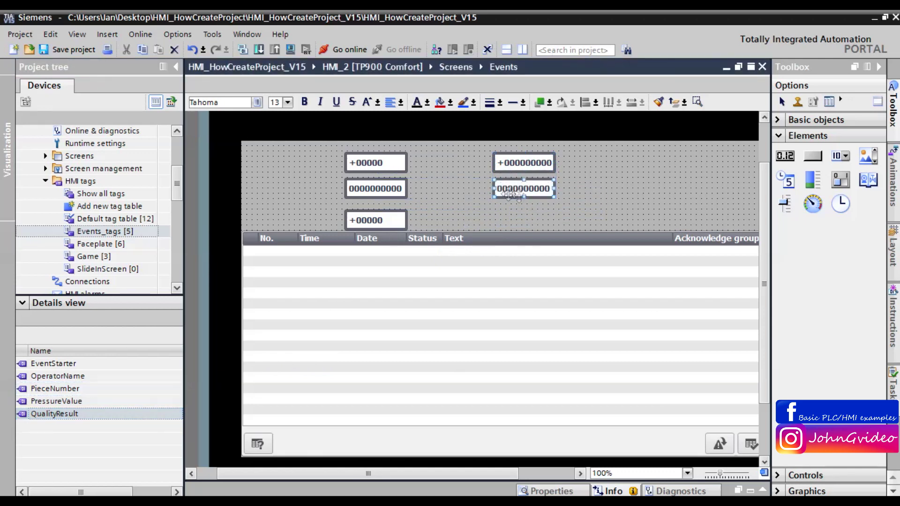
Add a text field reading "Event starter:" in front of the EventStarter I/O field.
{"action": "left_click", "coordinate": [375, 164]}
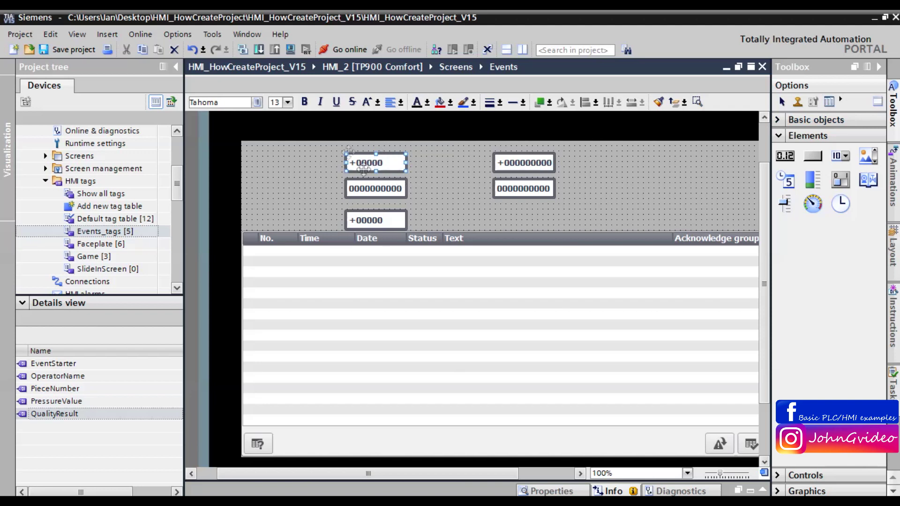
{"action": "left_click", "coordinate": [781, 137]}
{"action": "left_click", "coordinate": [816, 120]}
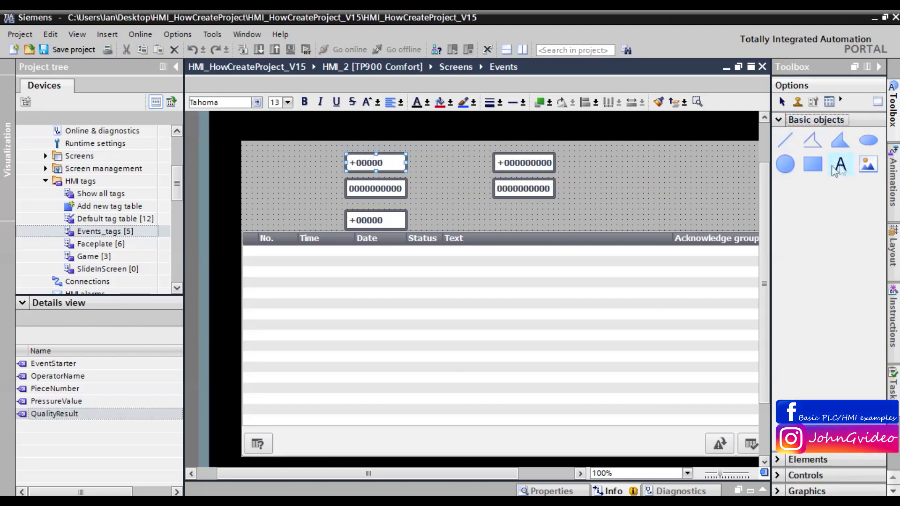
{"action": "left_click", "coordinate": [291, 165]}
{"action": "type", "text": "Event"}
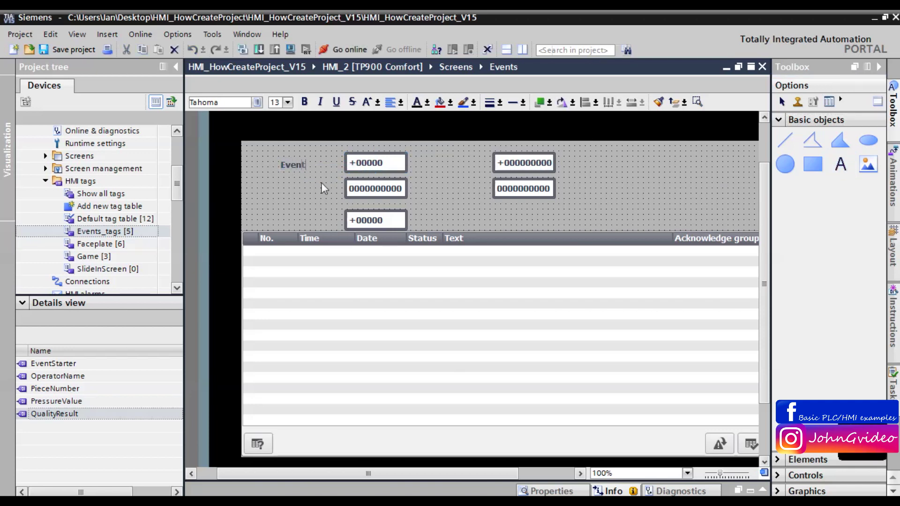
{"action": "type", "text": " starter:"}
{"action": "left_click", "coordinate": [394, 164]}
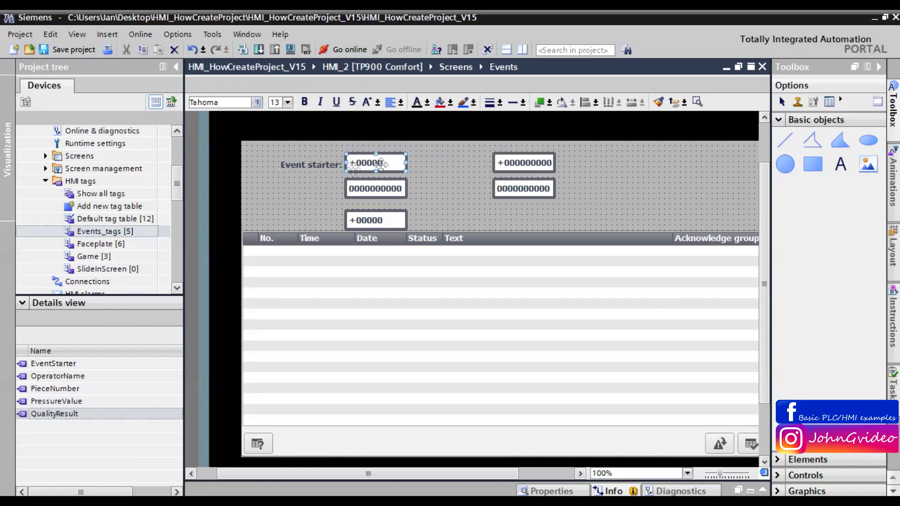
Add an "Operator name:" text field in front of the OperatorName I/O field and right-align it with the "Event starter:" label.
{"action": "left_click", "coordinate": [841, 164]}
{"action": "left_click", "coordinate": [314, 190]}
{"action": "type", "text": "Operator name:"}
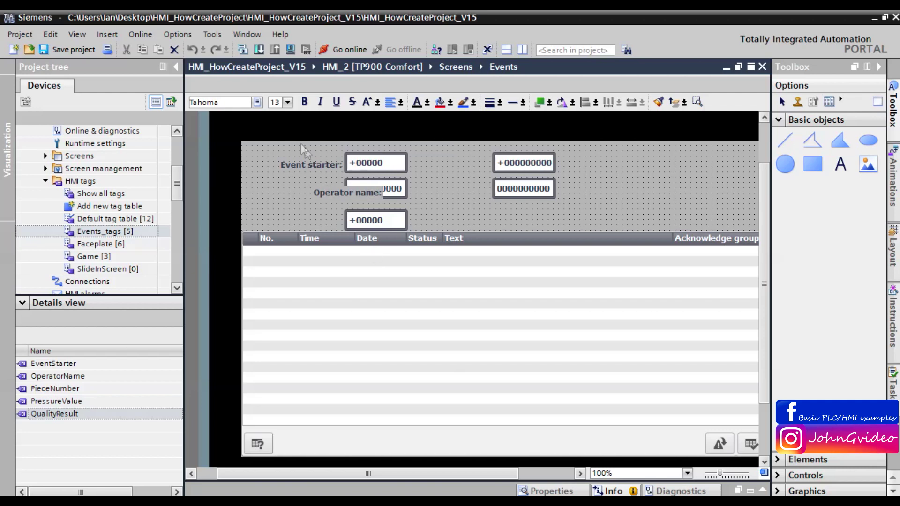
{"action": "left_click", "coordinate": [308, 164]}
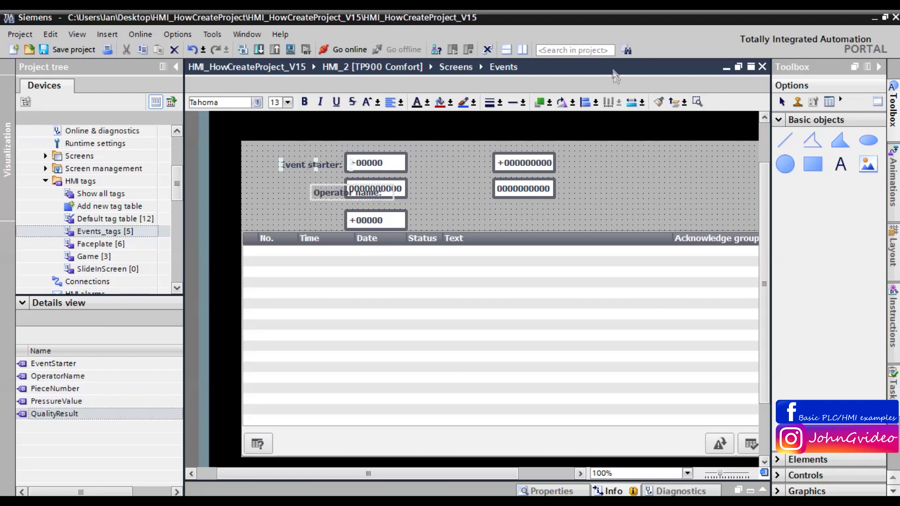
{"action": "left_click", "coordinate": [595, 101]}
{"action": "left_click", "coordinate": [589, 137]}
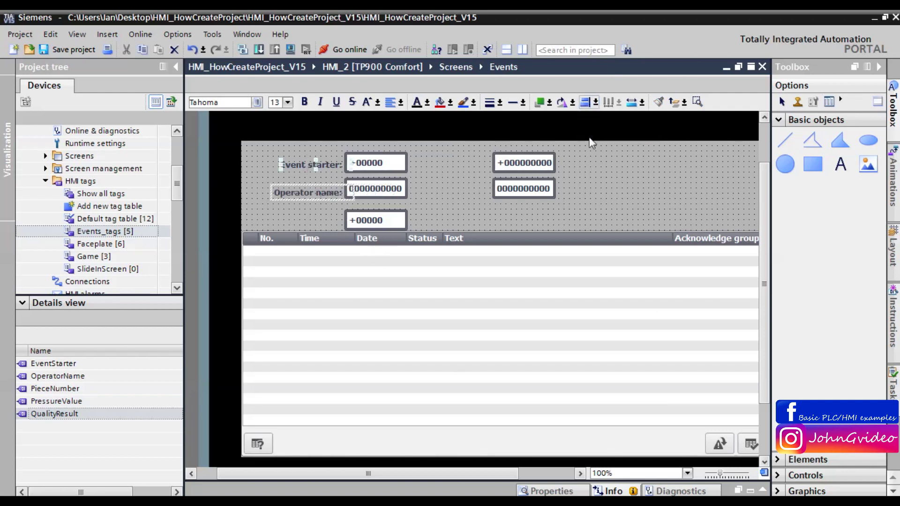
{"action": "left_click", "coordinate": [279, 218]}
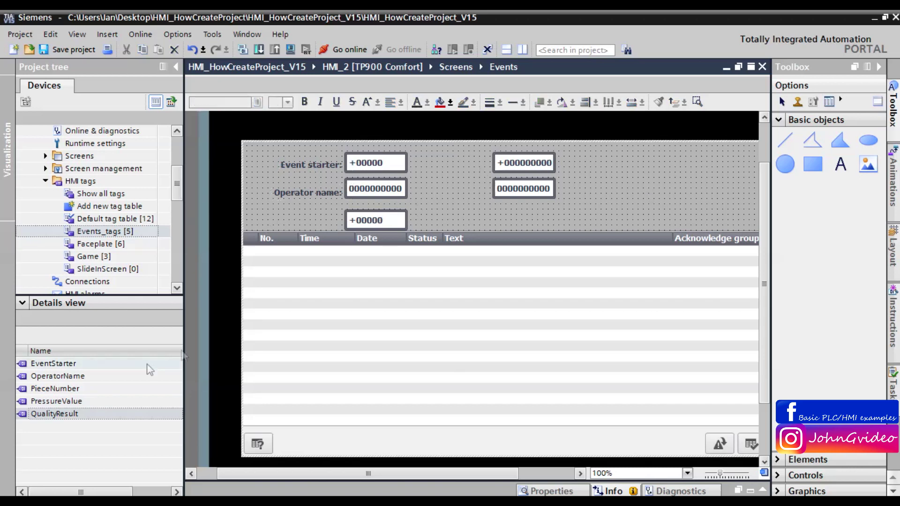
Add a "Product number:" text field in front of the PieceNumber I/O field and right-align it with the "Operator name:" label.
{"action": "left_click", "coordinate": [393, 217]}
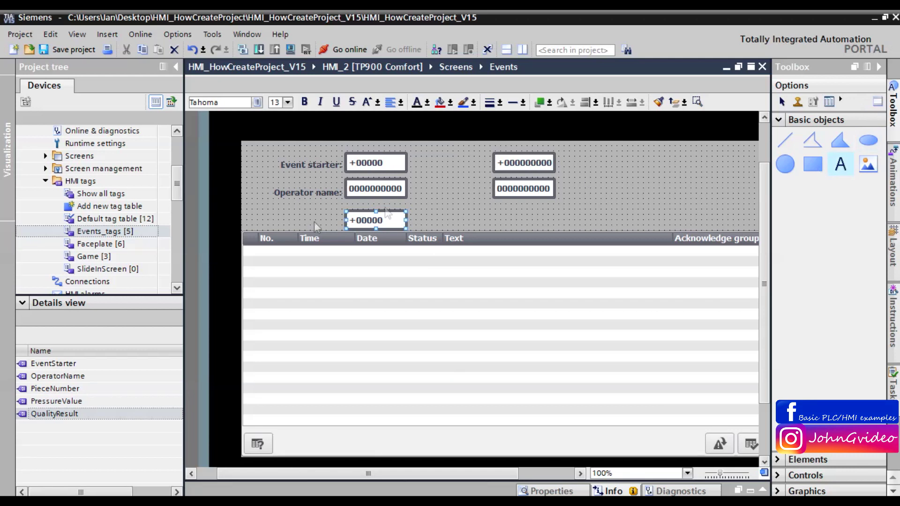
{"action": "left_click", "coordinate": [290, 217]}
{"action": "type", "text": "Product number:"}
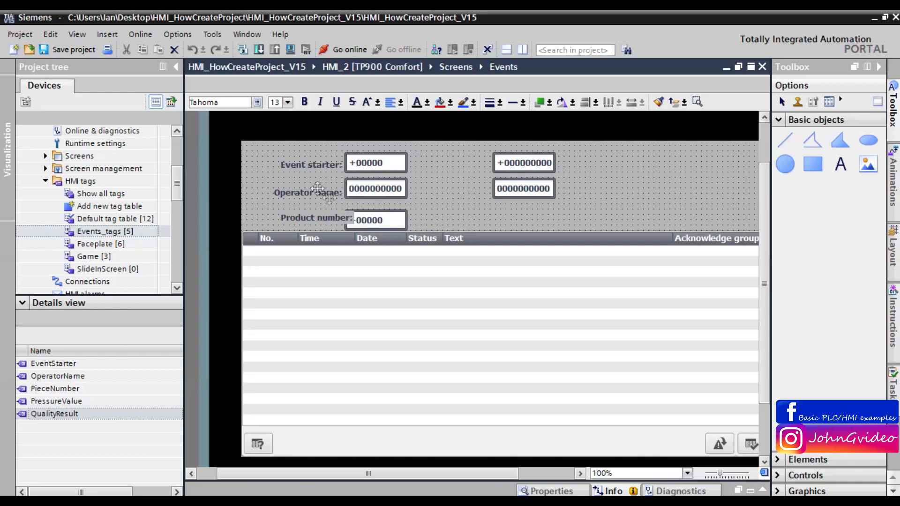
{"action": "left_click", "coordinate": [323, 193]}
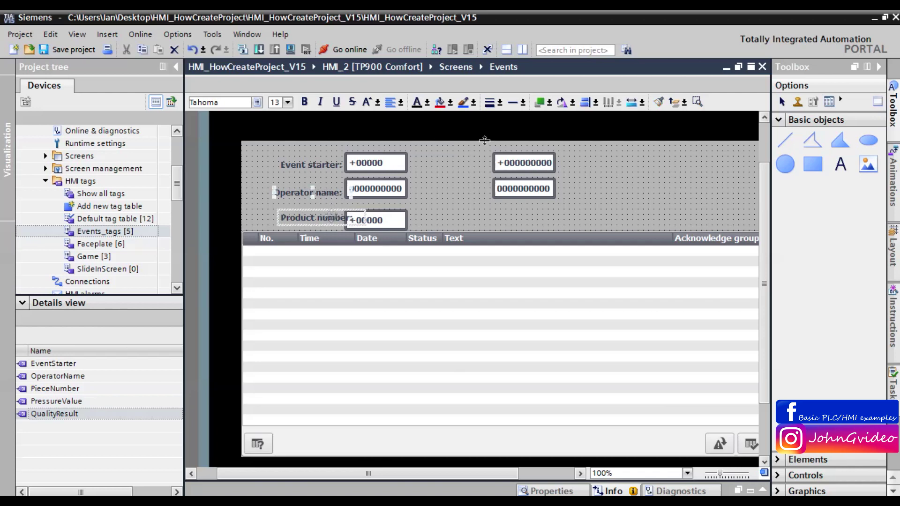
{"action": "left_click", "coordinate": [583, 104]}
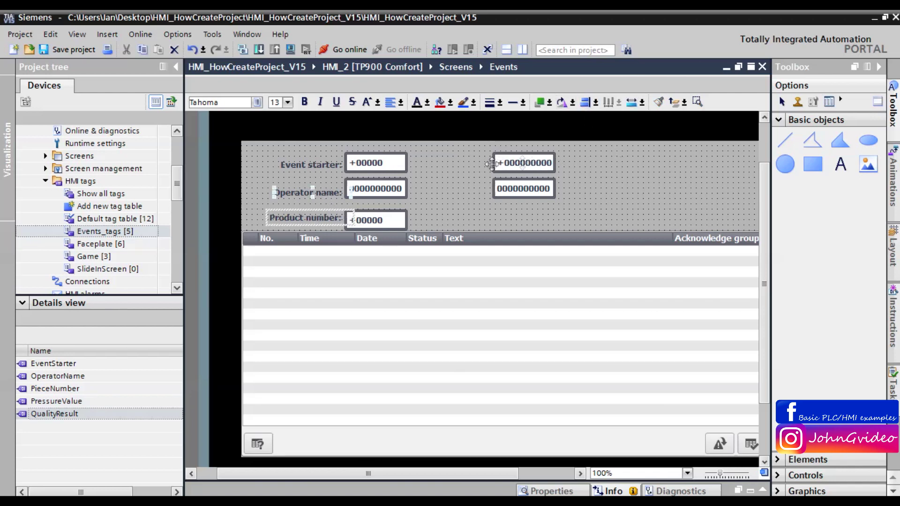
Add "Pressure value:" and "Quality result:" text fields in front of the PressureValue and QualityResult I/O fields.
{"action": "left_click_drag", "start_coordinate": [841, 164], "coordinate": [428, 168]}
{"action": "type", "text": "Pressure valu"}
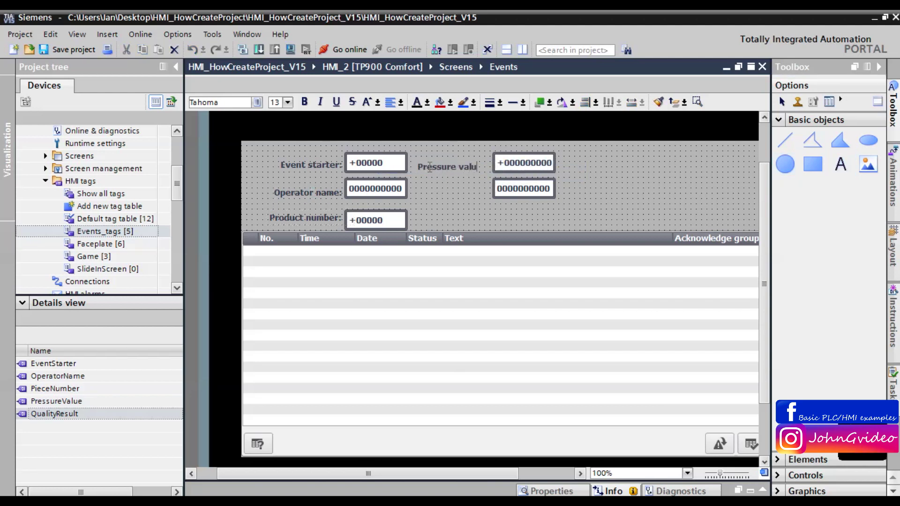
{"action": "type", "text": "e:"}
{"action": "key", "text": "Return"}
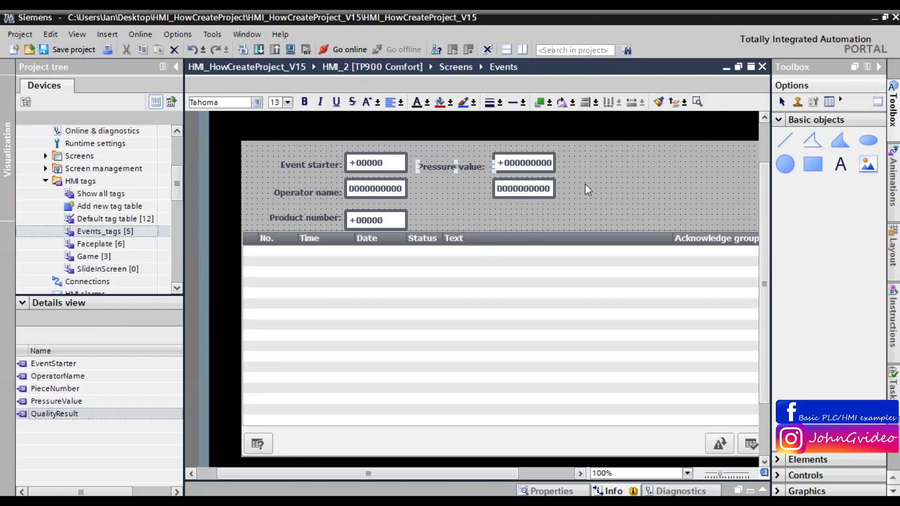
{"action": "left_click", "coordinate": [842, 165]}
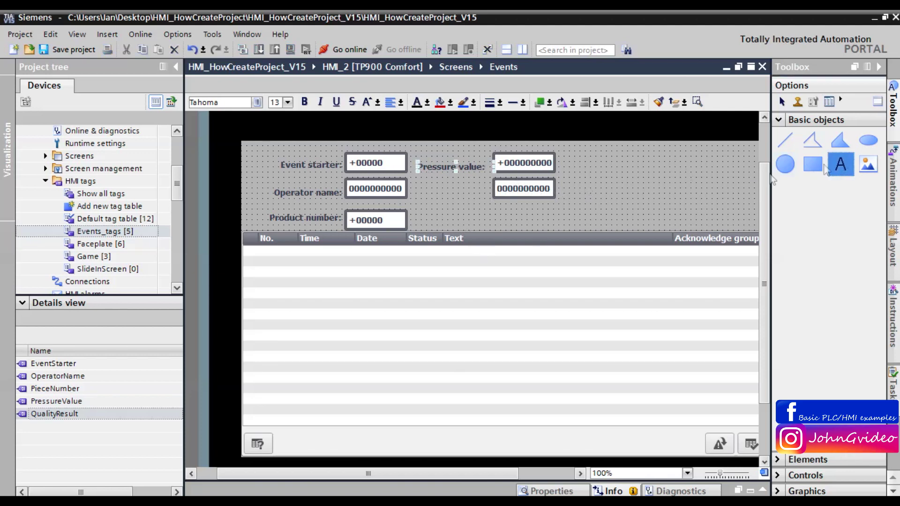
{"action": "left_click", "coordinate": [432, 191]}
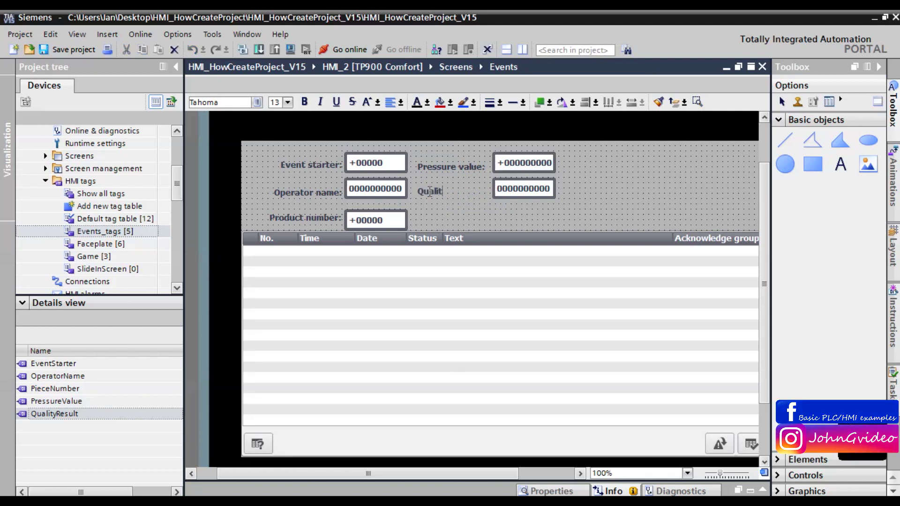
{"action": "type", "text": "Quality result:"}
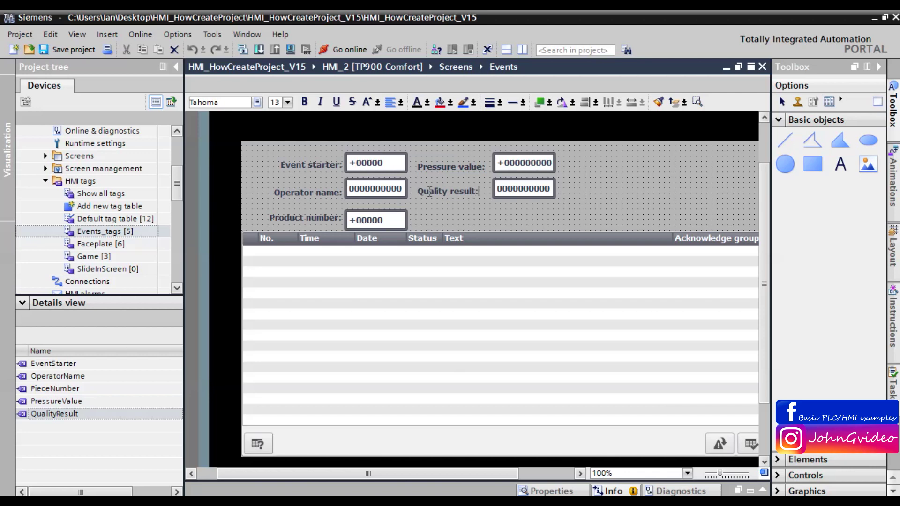
Align the first row's labels and I/O fields, Event starter and Pressure value, on a common vertical centre.
{"action": "left_click", "coordinate": [388, 169]}
{"action": "left_click", "coordinate": [312, 163], "text": "ctrl"}
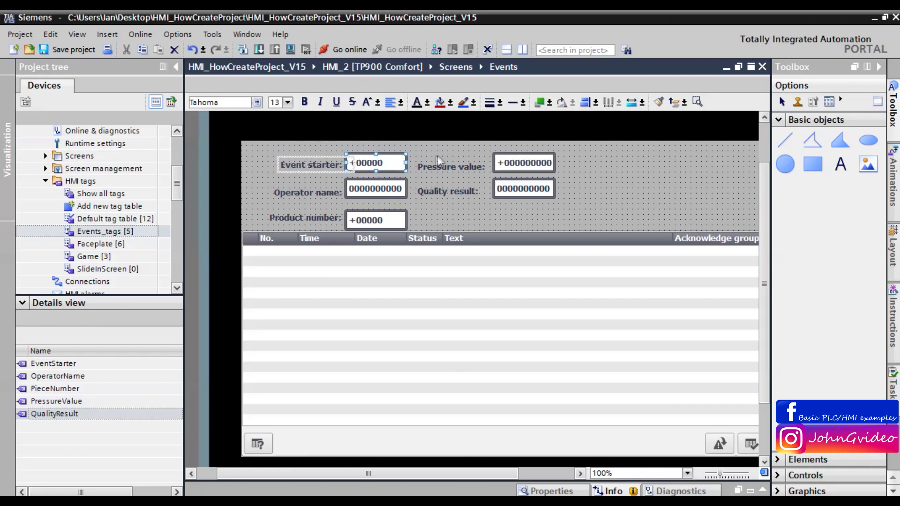
{"action": "left_click", "coordinate": [463, 165], "text": "ctrl"}
{"action": "left_click", "coordinate": [526, 160], "text": "ctrl"}
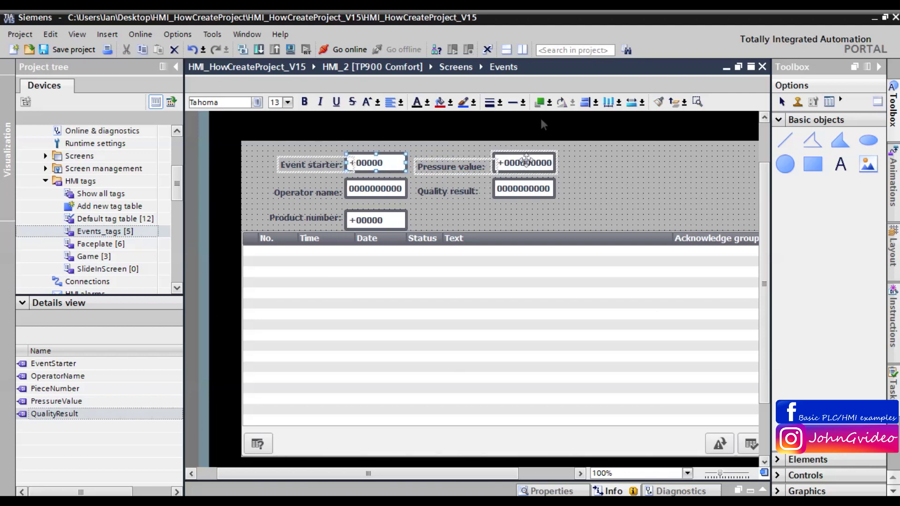
{"action": "left_click", "coordinate": [596, 103]}
{"action": "left_click", "coordinate": [635, 126]}
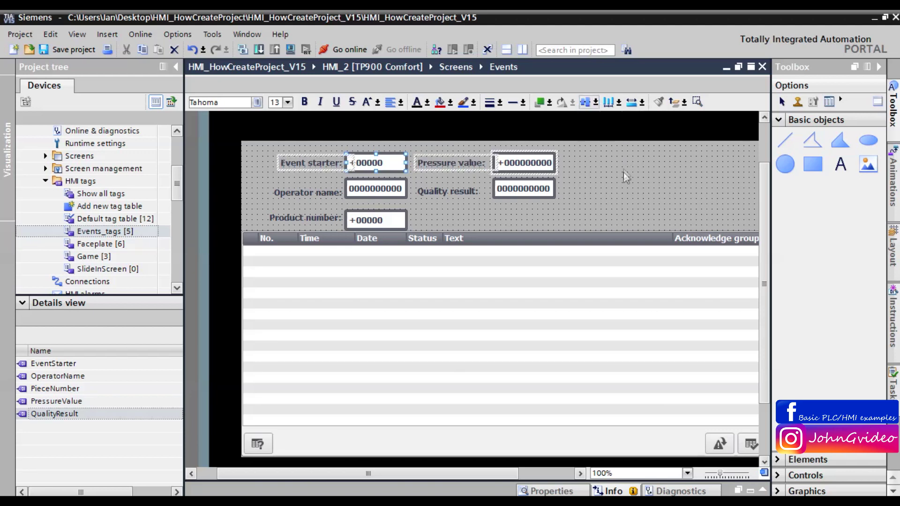
Align the second row's labels and I/O fields, Operator name and Quality result, on a common vertical centre.
{"action": "left_click", "coordinate": [358, 190]}
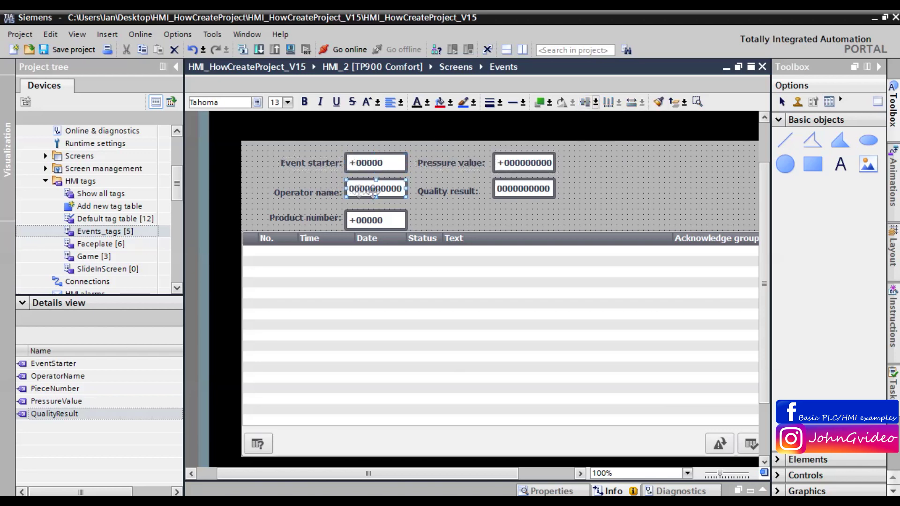
{"action": "left_click", "coordinate": [313, 192], "text": "ctrl"}
{"action": "left_click", "coordinate": [448, 191], "text": "ctrl"}
{"action": "left_click", "coordinate": [516, 188], "text": "ctrl"}
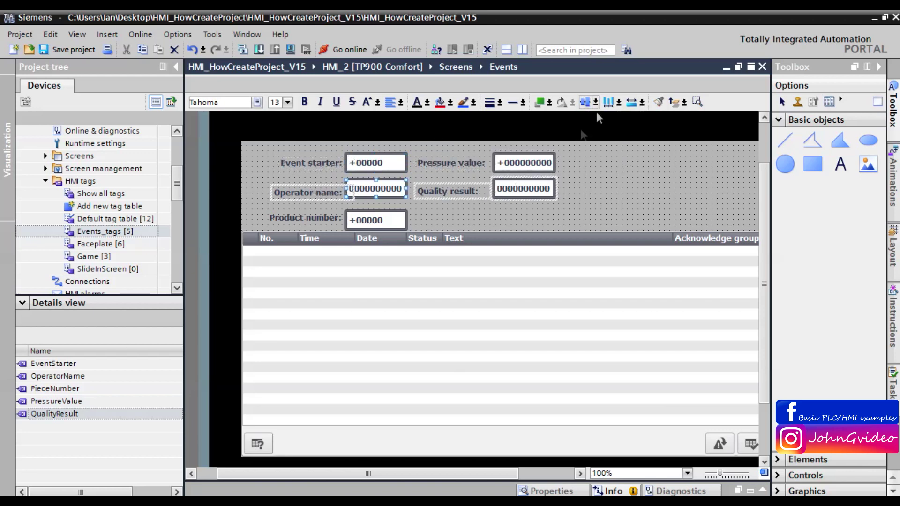
{"action": "left_click", "coordinate": [586, 103]}
{"action": "left_click", "coordinate": [469, 213]}
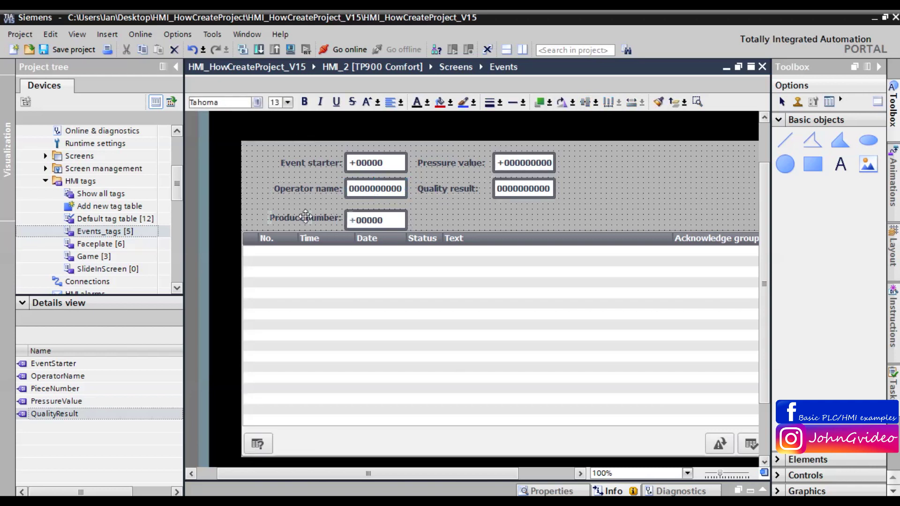
Centre the "Product number:" label vertically on its I/O field.
{"action": "left_click", "coordinate": [347, 219]}
{"action": "left_click", "coordinate": [305, 218], "text": "ctrl"}
{"action": "left_click", "coordinate": [585, 103]}
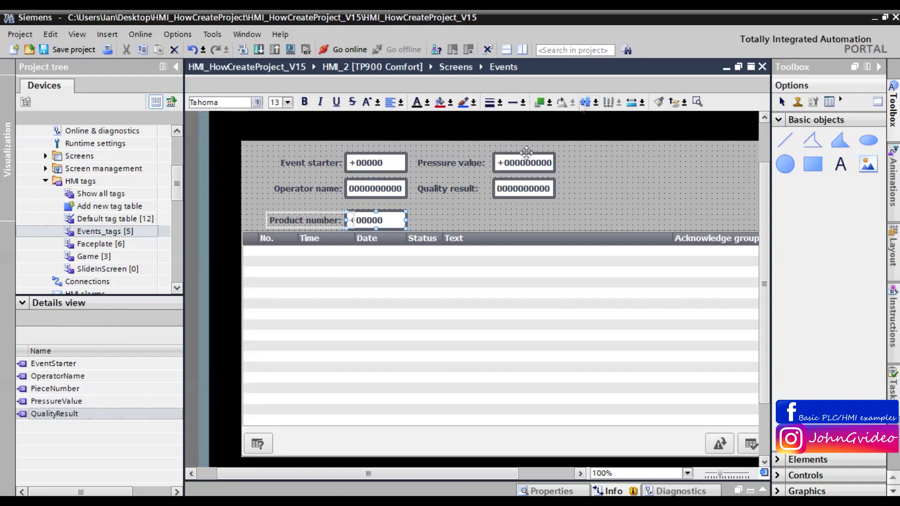
Right-align the "Quality result:" label with the "Pressure value:" label, and right-align the three labels of the first column.
{"action": "left_click", "coordinate": [450, 162]}
{"action": "left_click", "coordinate": [447, 189], "text": "ctrl"}
{"action": "left_click", "coordinate": [596, 102]}
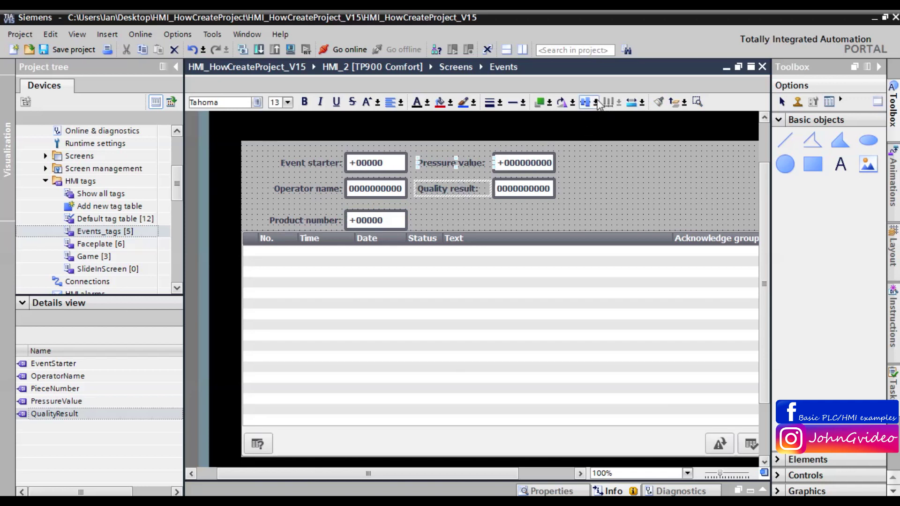
{"action": "left_click", "coordinate": [587, 135]}
{"action": "left_click", "coordinate": [328, 162]}
{"action": "left_click", "coordinate": [318, 190], "text": "ctrl"}
{"action": "left_click", "coordinate": [584, 102]}
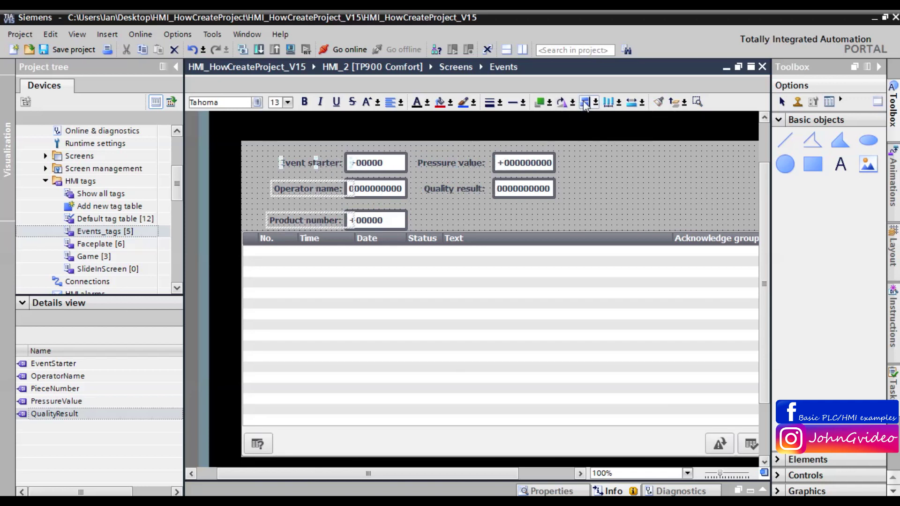
{"action": "left_click", "coordinate": [581, 183]}
Nudge the "Pressure value:" and "Quality result:" labels together to the right until they sit close to their I/O fields.
{"action": "left_click", "coordinate": [464, 163]}
{"action": "left_click", "coordinate": [465, 192], "text": "ctrl"}
{"action": "key", "text": "Right"}
{"action": "key", "text": "Right"}
{"action": "key", "text": "Right"}
{"action": "key", "text": "Right"}
{"action": "key", "text": "Right"}
{"action": "key", "text": "Right"}
{"action": "key", "text": "Right"}
{"action": "key", "text": "Right"}
{"action": "key", "text": "Right"}
{"action": "key", "text": "Right"}
{"action": "key", "text": "Right"}
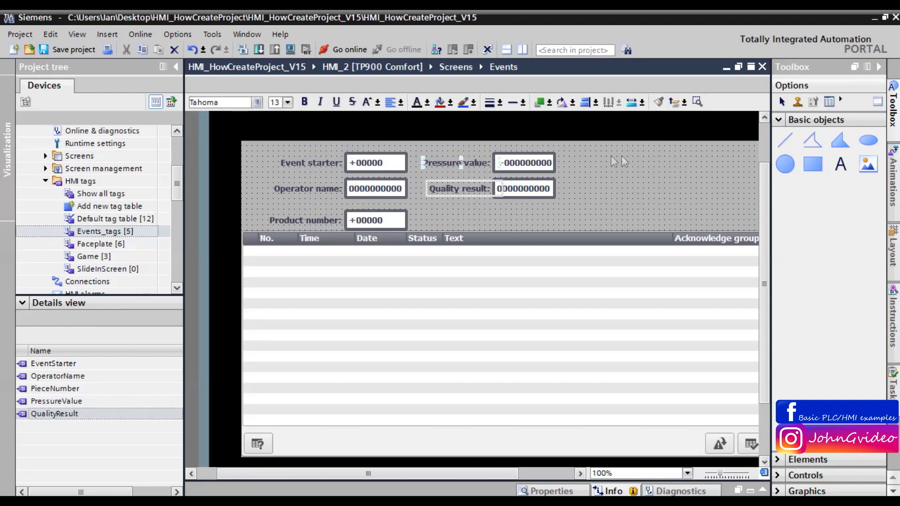
{"action": "left_click", "coordinate": [634, 196]}
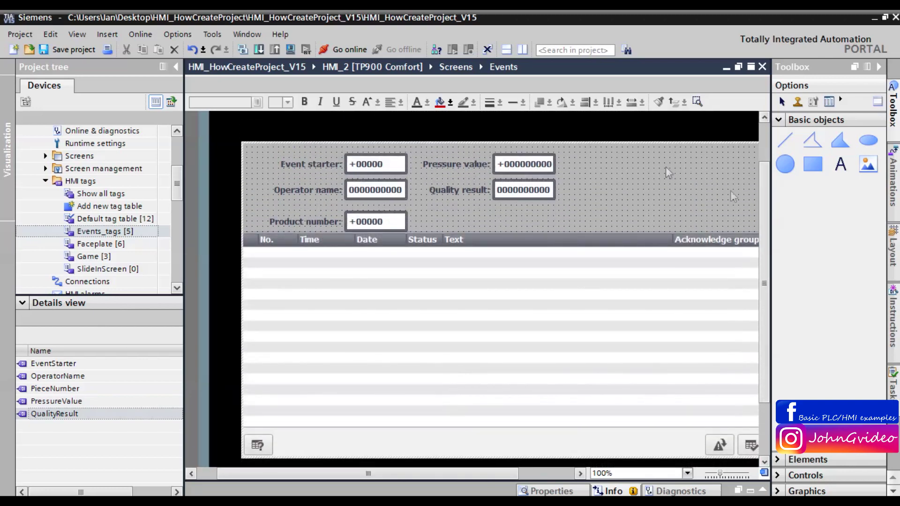
Move the "Product number:" label and its I/O field slightly up to even out the row spacing, and save the project.
{"action": "left_click", "coordinate": [380, 221]}
{"action": "left_click", "coordinate": [291, 223], "text": "ctrl"}
{"action": "left_click_drag", "start_coordinate": [291, 223], "coordinate": [295, 218]}
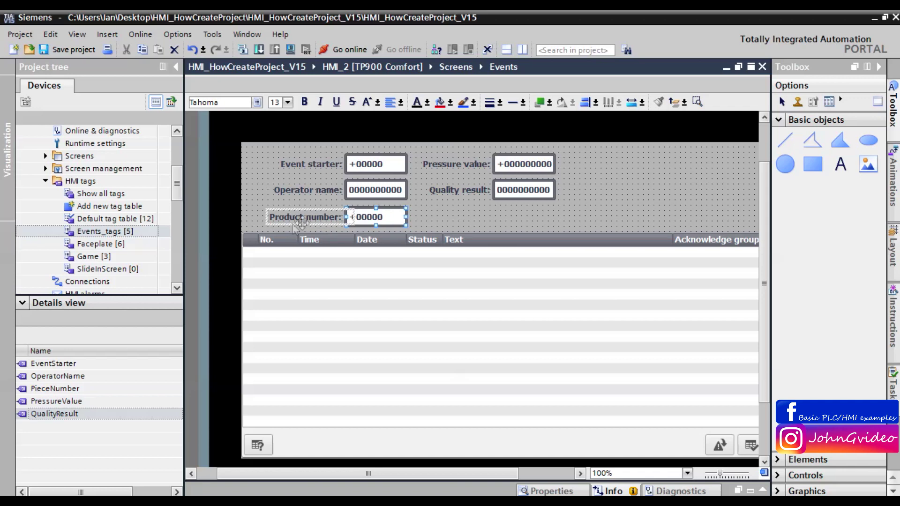
{"action": "left_click", "coordinate": [628, 187]}
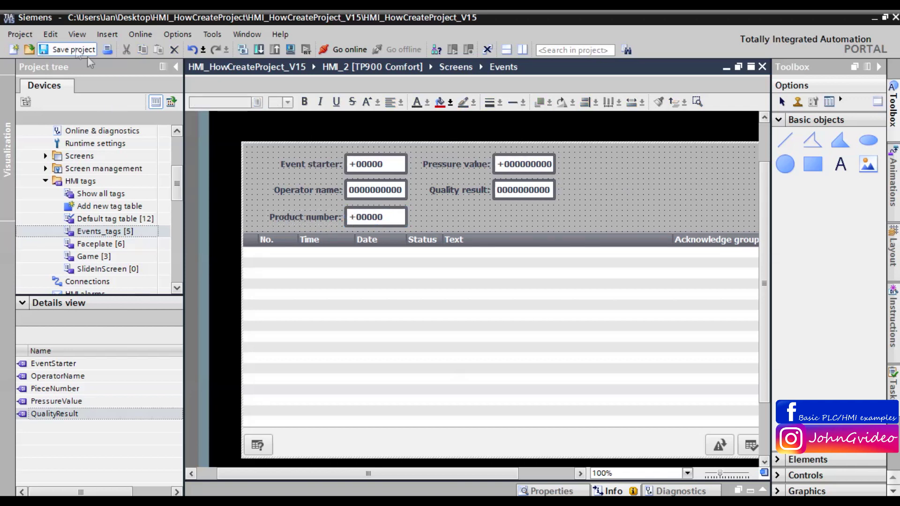
Open the HMI alarms editor of HMI_2 with its discrete alarms.
{"action": "left_click_drag", "start_coordinate": [177, 183], "coordinate": [178, 206]}
{"action": "left_click", "coordinate": [99, 196]}
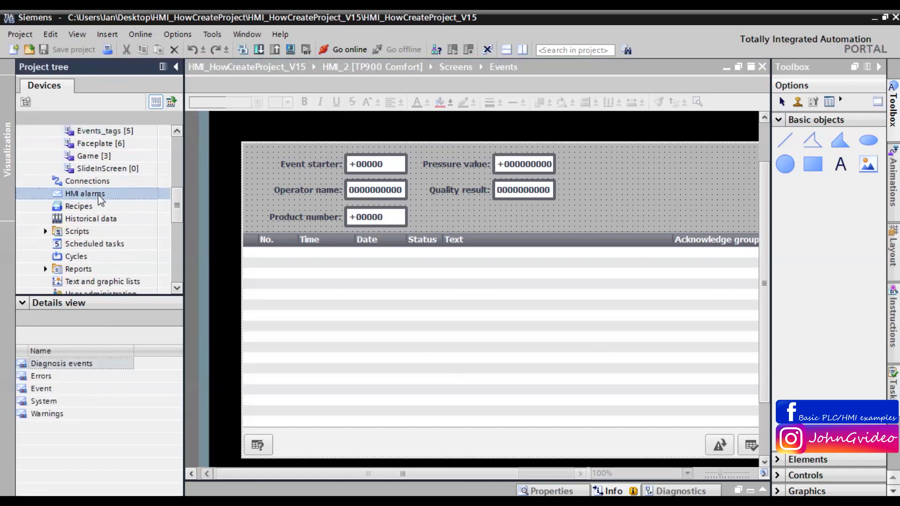
{"action": "double_click", "coordinate": [100, 194]}
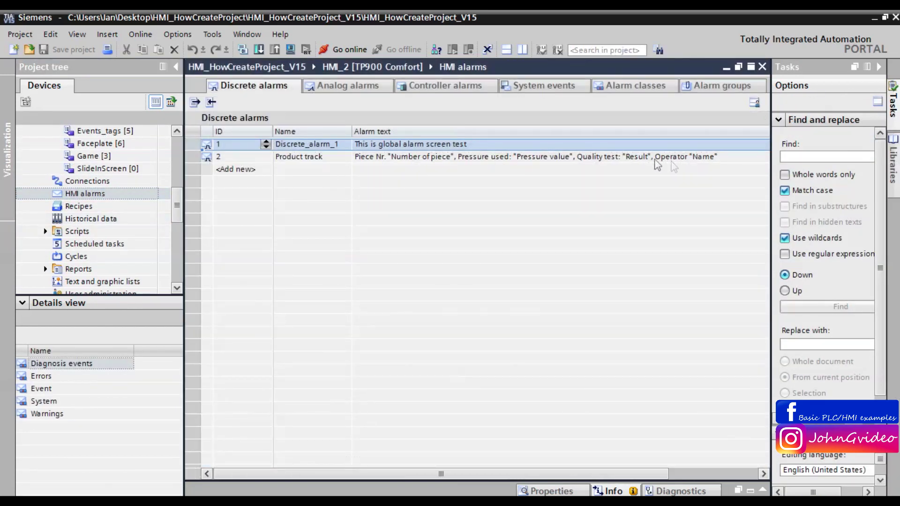
Insert a tag field for PieceNumber, decimal with length 5, before "Number of piece" in the Product track alarm text.
{"action": "left_click", "coordinate": [357, 158]}
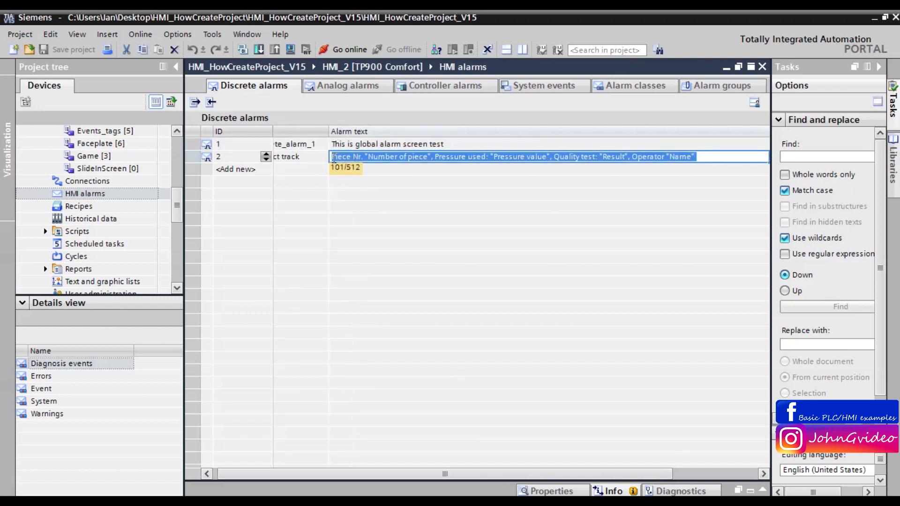
{"action": "key", "text": "Return"}
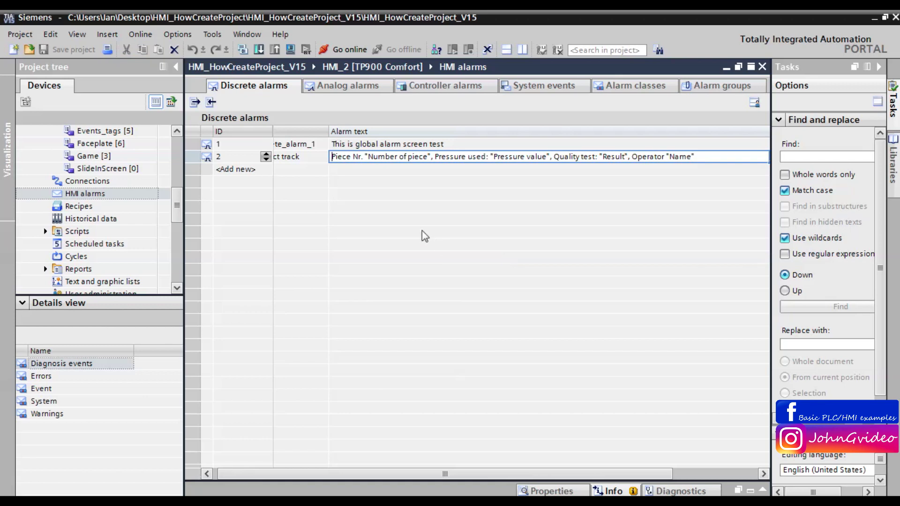
{"action": "double_click", "coordinate": [397, 157]}
{"action": "left_click_drag", "start_coordinate": [427, 160], "coordinate": [382, 158]}
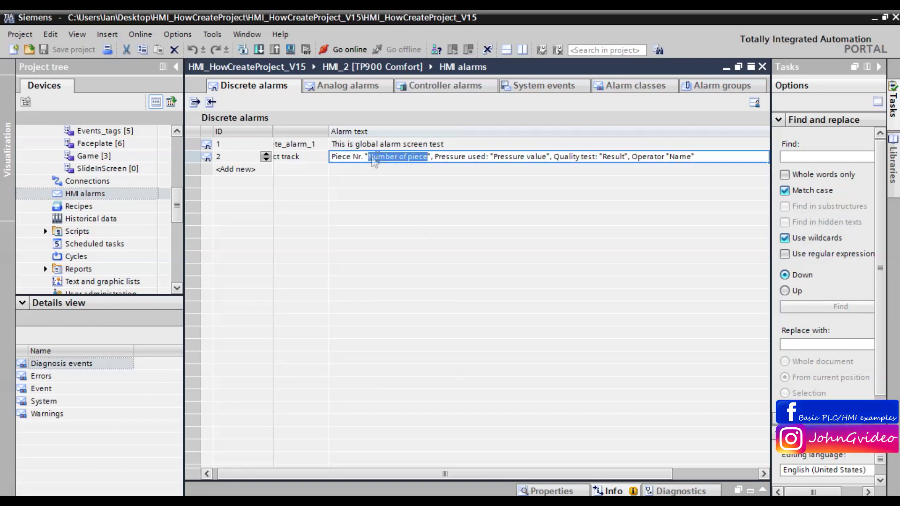
{"action": "right_click", "coordinate": [411, 157]}
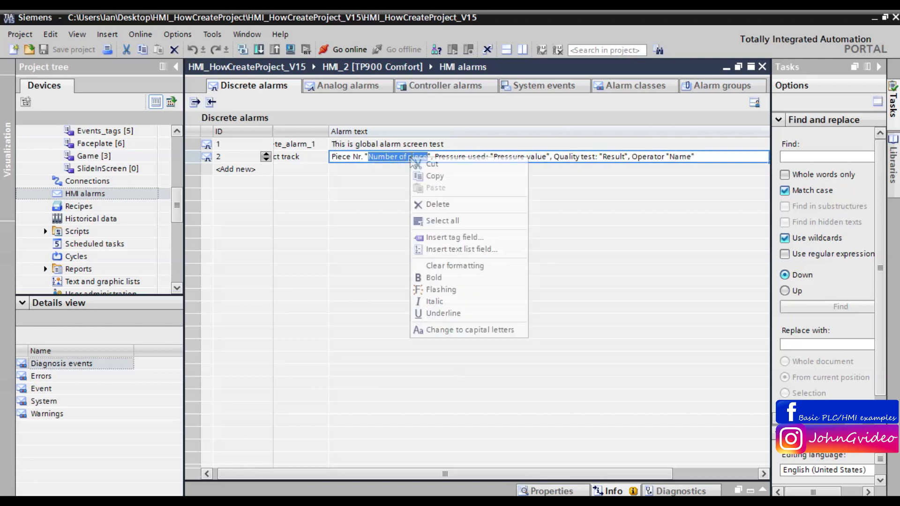
{"action": "left_click", "coordinate": [438, 237]}
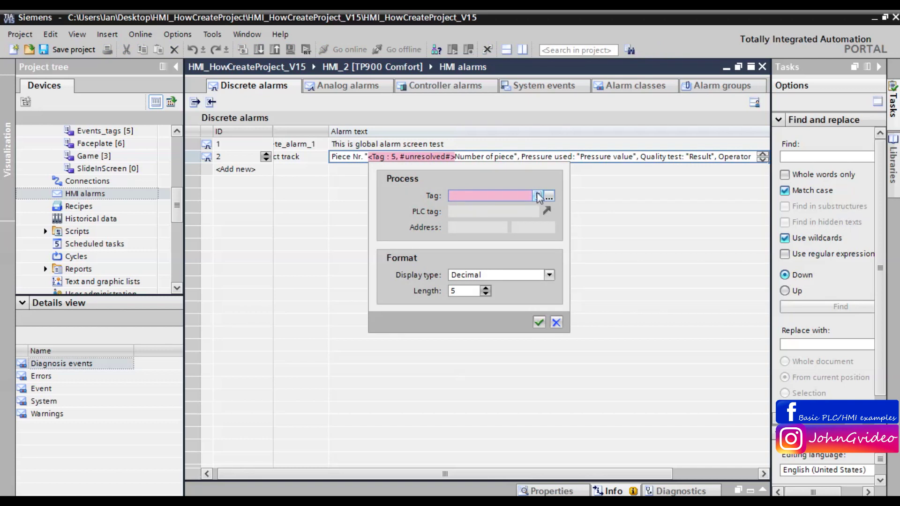
{"action": "left_click", "coordinate": [538, 196]}
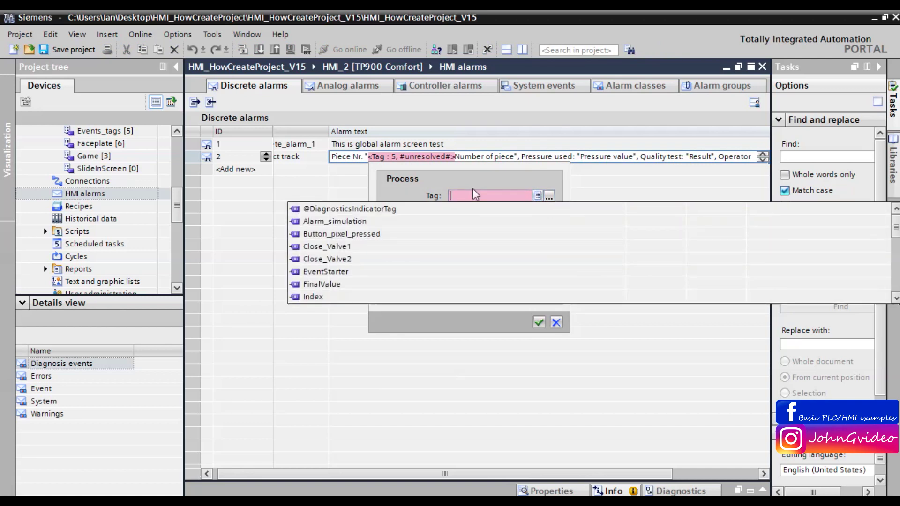
{"action": "type", "text": "p"}
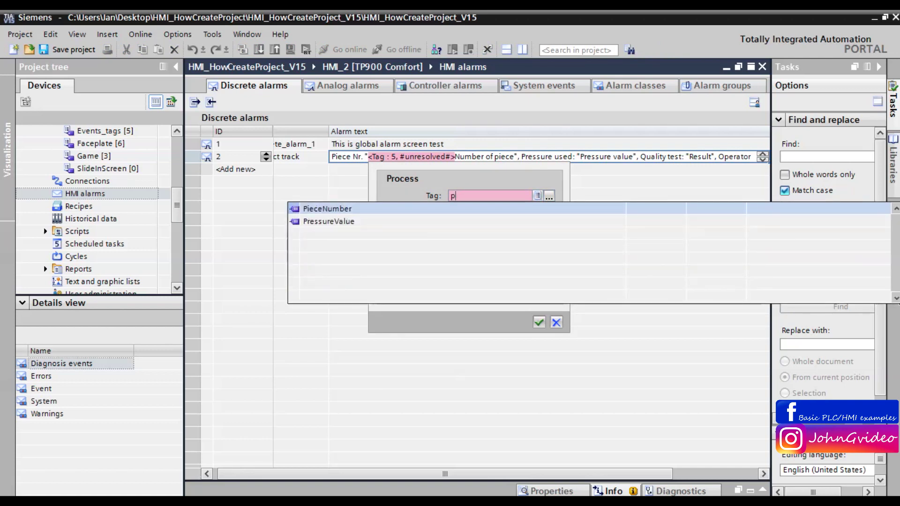
{"action": "left_click", "coordinate": [319, 208]}
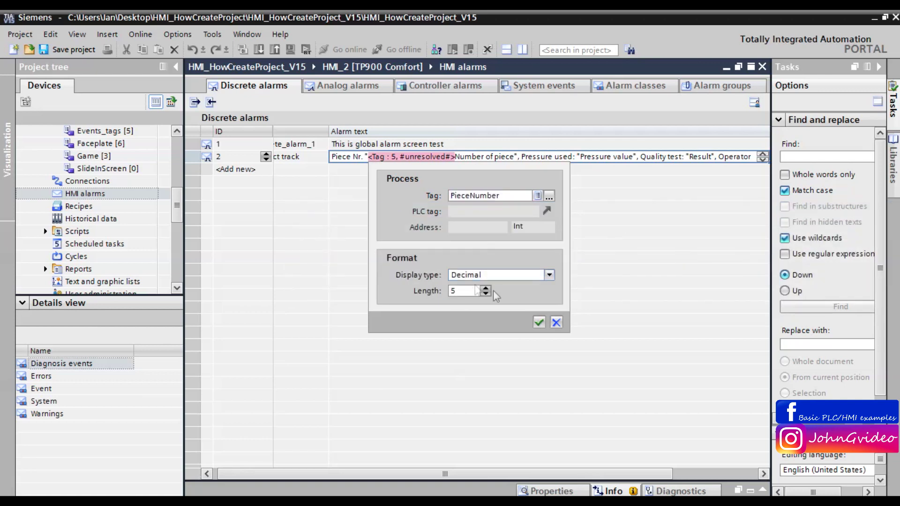
{"action": "left_click", "coordinate": [539, 322]}
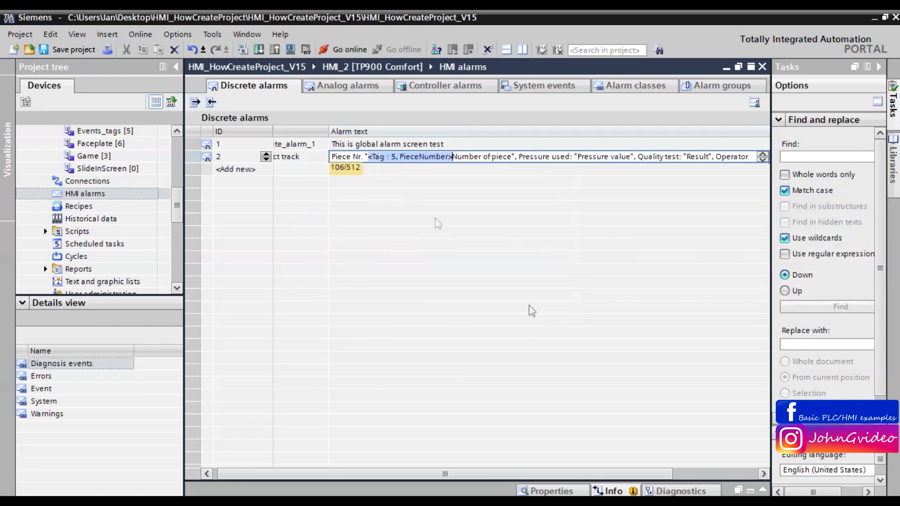
Delete the "Number of piece" placeholder and its quotation marks around the PieceNumber tag field.
{"action": "left_click", "coordinate": [470, 157]}
{"action": "left_click_drag", "start_coordinate": [455, 157], "coordinate": [504, 159]}
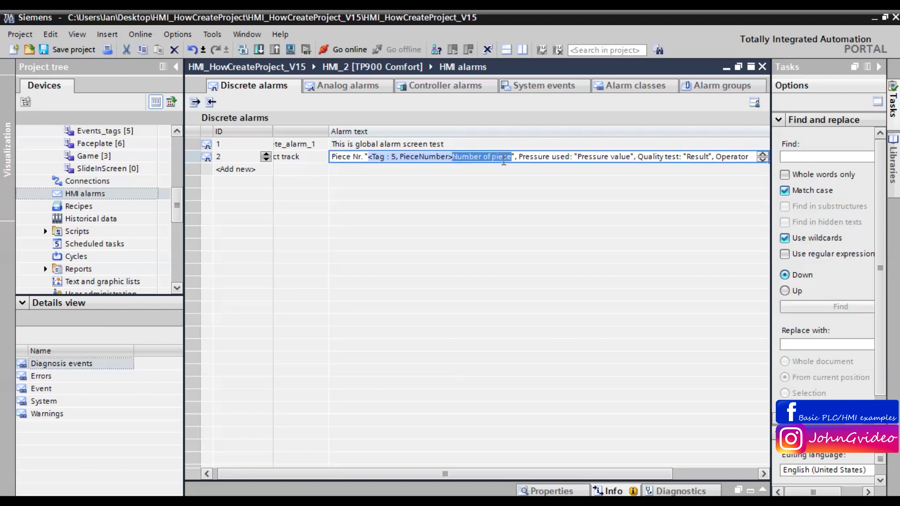
{"action": "key", "text": "Delete"}
{"action": "key", "text": "Delete"}
{"action": "left_click", "coordinate": [366, 157]}
{"action": "key", "text": "BackSpace"}
{"action": "left_click", "coordinate": [512, 157]}
{"action": "key", "text": "BackSpace"}
Delete the "Pressure value" placeholder text after "Pressure used:" in the Product track alarm text.
{"action": "mouse_move", "coordinate": [510, 157]}
{"action": "left_mouse_down"}
{"action": "mouse_move", "coordinate": [571, 156]}
{"action": "mouse_move", "coordinate": [511, 156]}
{"action": "left_mouse_up"}
{"action": "left_click", "coordinate": [508, 156]}
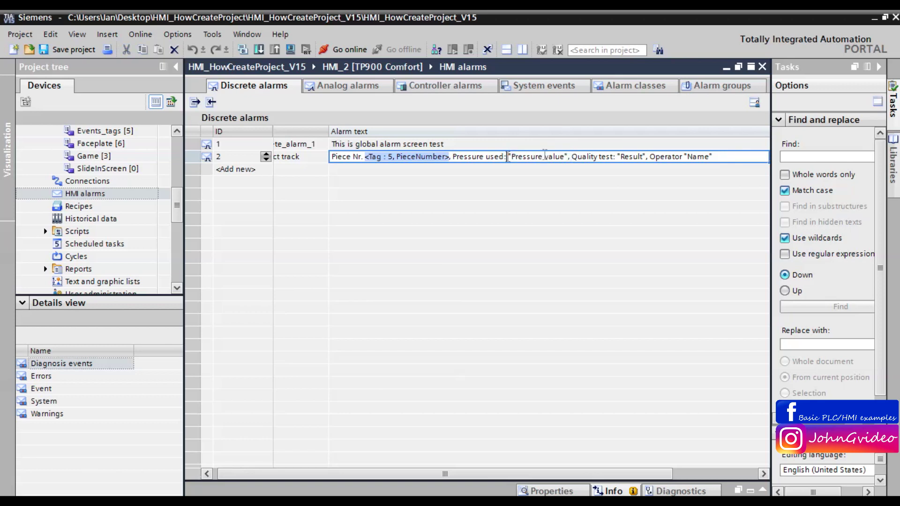
{"action": "key", "text": "BackSpace"}
{"action": "key", "text": "BackSpace"}
{"action": "key", "text": "BackSpace"}
{"action": "key", "text": "BackSpace"}
{"action": "key", "text": "BackSpace"}
{"action": "key", "text": "BackSpace"}
{"action": "key", "text": "BackSpace"}
{"action": "key", "text": "BackSpace"}
{"action": "key", "text": "BackSpace"}
{"action": "key", "text": "BackSpace"}
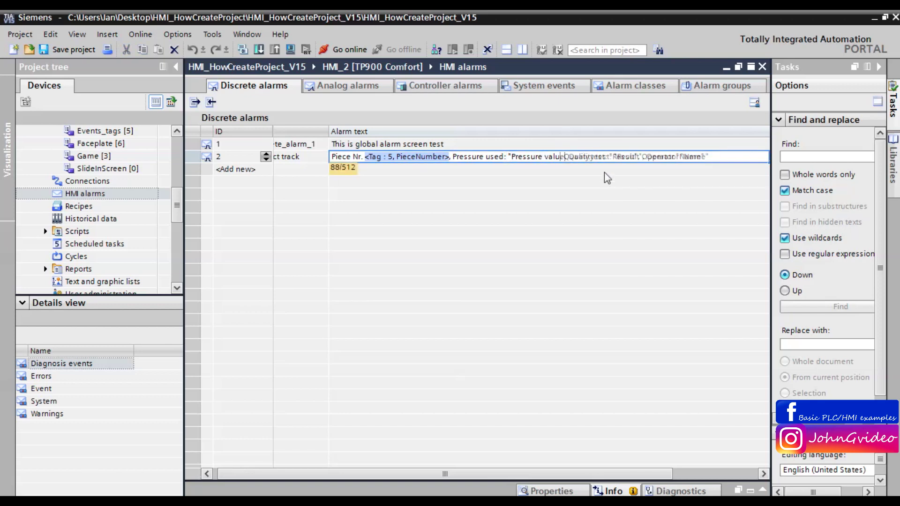
{"action": "key", "text": "BackSpace"}
{"action": "key", "text": "BackSpace"}
{"action": "key", "text": "BackSpace"}
{"action": "key", "text": "BackSpace"}
{"action": "key", "text": "BackSpace"}
{"action": "key", "text": "BackSpace"}
{"action": "key", "text": "BackSpace"}
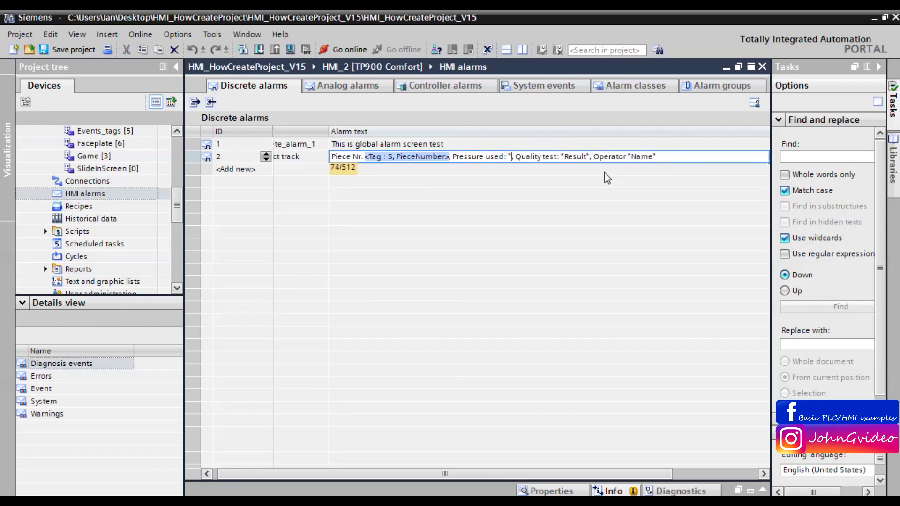
Insert a decimal tag field of length 5 for PressureValue after "Pressure used:".
{"action": "right_click", "coordinate": [509, 158]}
{"action": "left_click", "coordinate": [549, 235]}
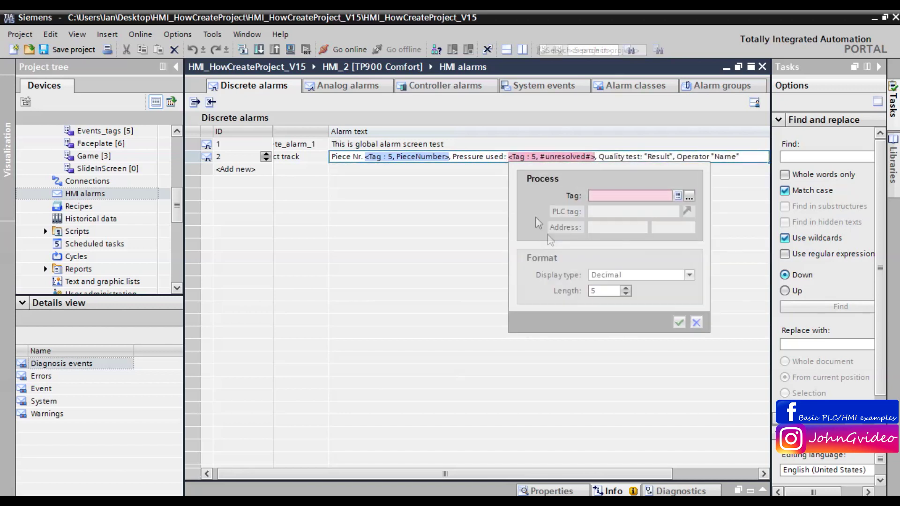
{"action": "left_click", "coordinate": [677, 196]}
{"action": "type", "text": "pre"}
{"action": "left_click", "coordinate": [320, 209]}
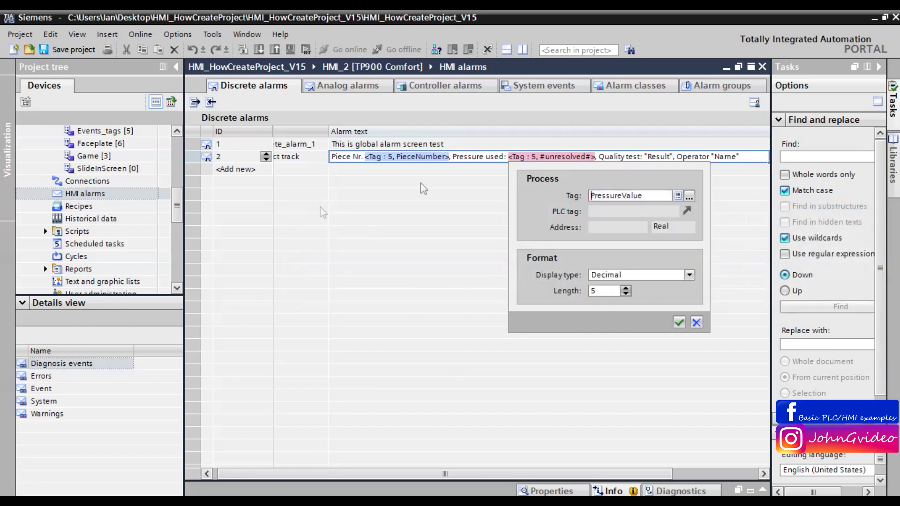
{"action": "left_click", "coordinate": [680, 322]}
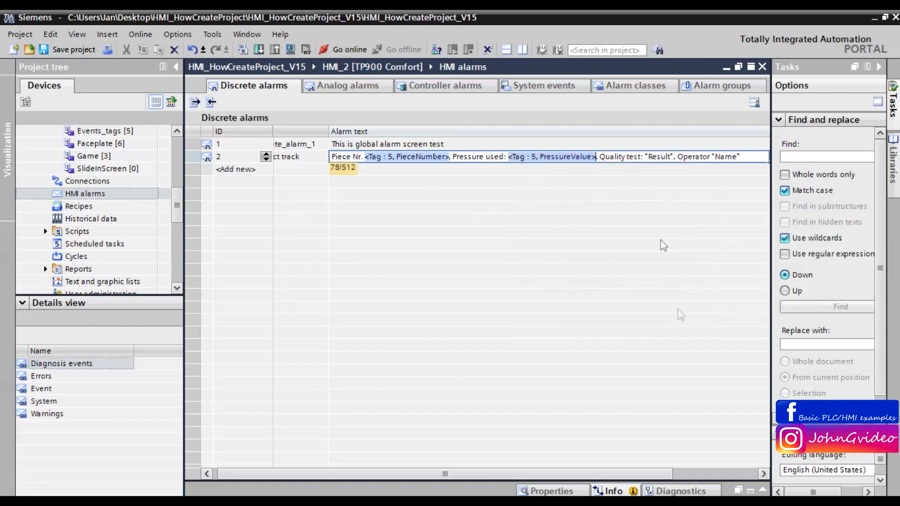
Delete the "Result" placeholder text after "Quality test:" in the Product track alarm text.
{"action": "left_click", "coordinate": [658, 156]}
{"action": "left_click", "coordinate": [658, 156]}
{"action": "left_click", "coordinate": [660, 156]}
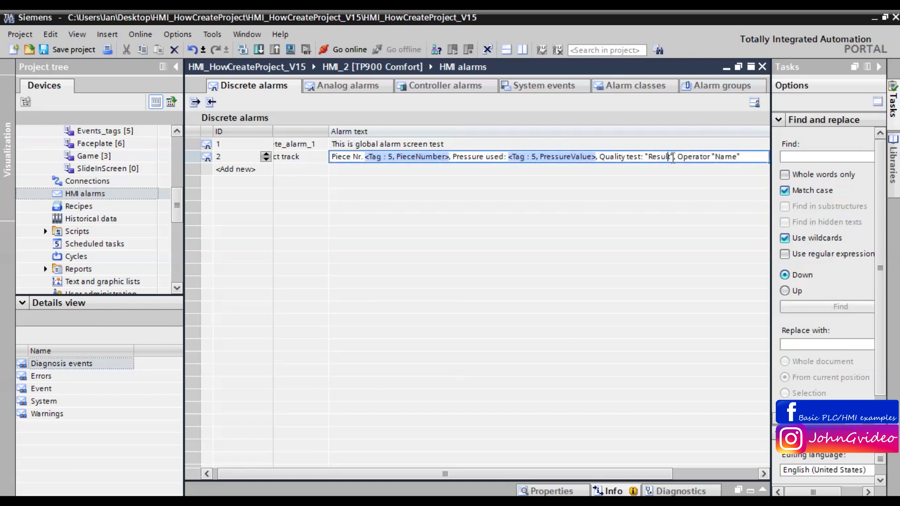
{"action": "left_click", "coordinate": [673, 157]}
{"action": "type", "text": ","}
{"action": "key", "text": "BackSpace"}
{"action": "key", "text": "BackSpace"}
{"action": "key", "text": "BackSpace"}
{"action": "key", "text": "BackSpace"}
{"action": "key", "text": "BackSpace"}
{"action": "key", "text": "BackSpace"}
{"action": "key", "text": "BackSpace"}
{"action": "key", "text": "BackSpace"}
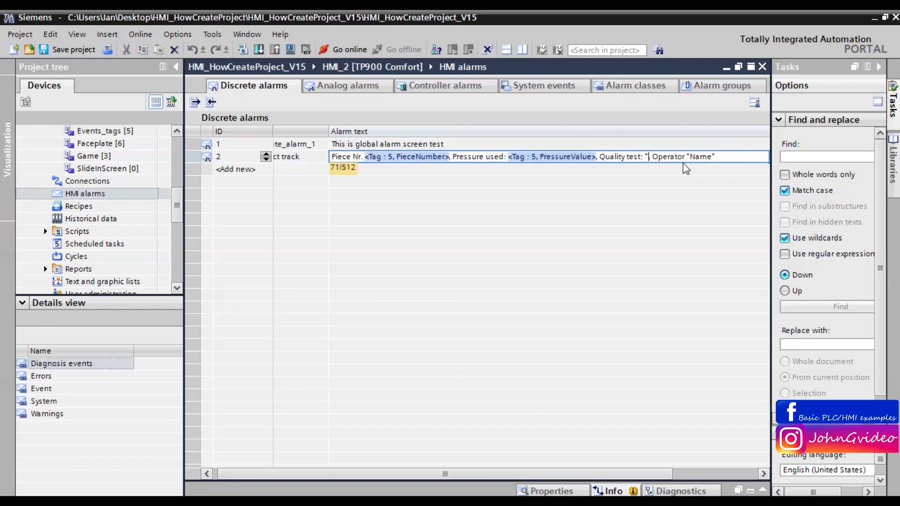
Insert a tag field for QualityResult after "Quality test:" with display type Text and length 3.
{"action": "right_click", "coordinate": [646, 158]}
{"action": "left_click", "coordinate": [689, 238]}
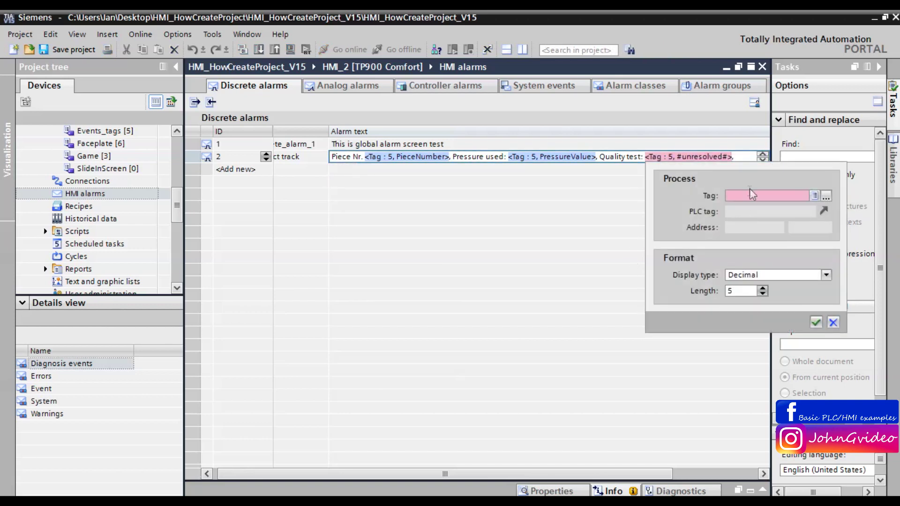
{"action": "type", "text": "que"}
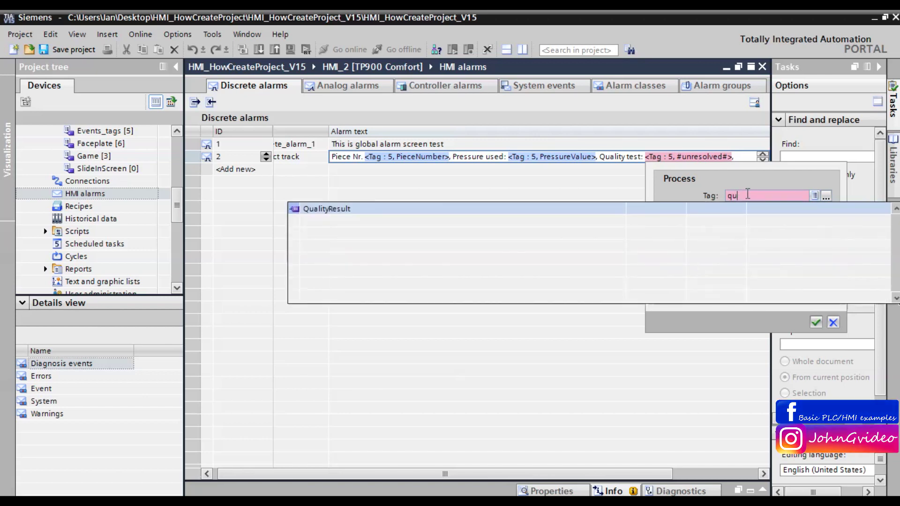
{"action": "left_click", "coordinate": [341, 214]}
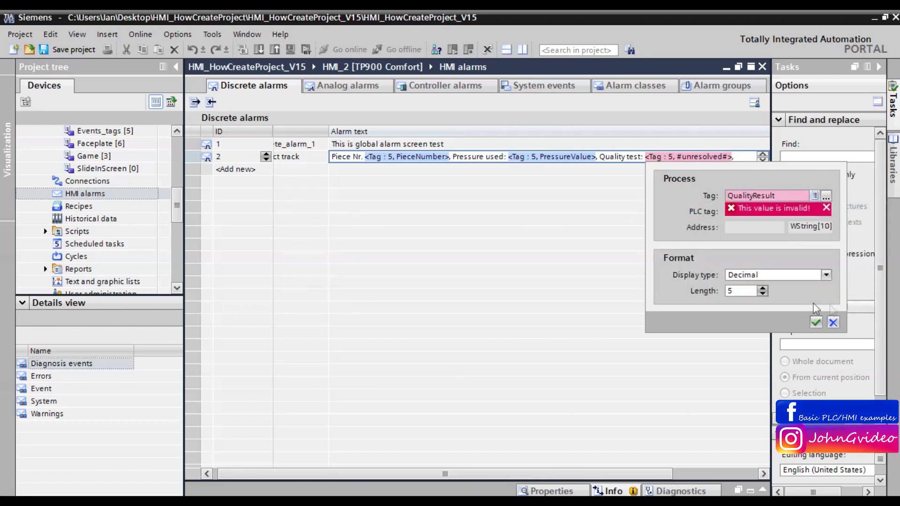
{"action": "left_click", "coordinate": [827, 276]}
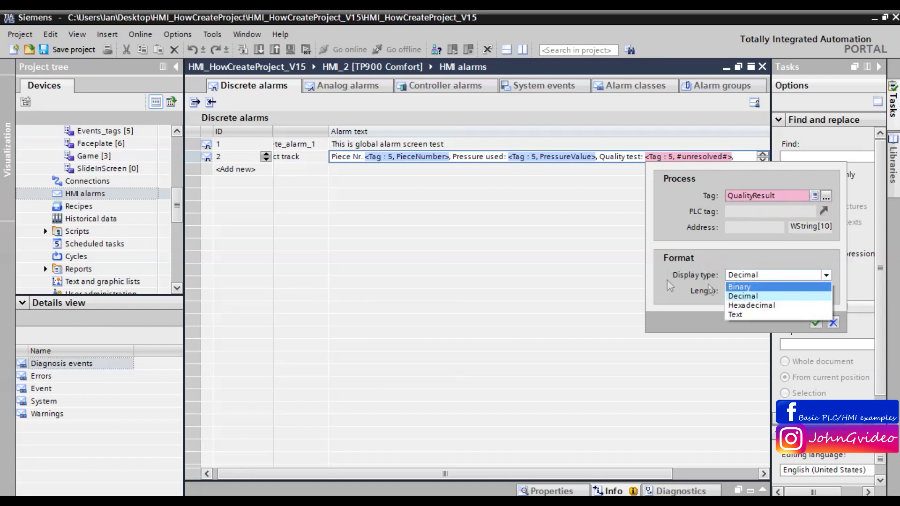
{"action": "left_click", "coordinate": [738, 314]}
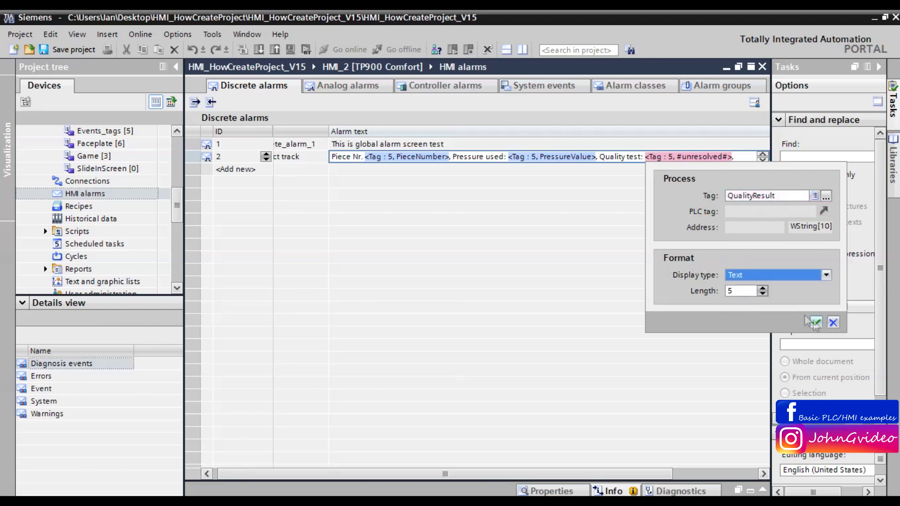
{"action": "left_click", "coordinate": [762, 294]}
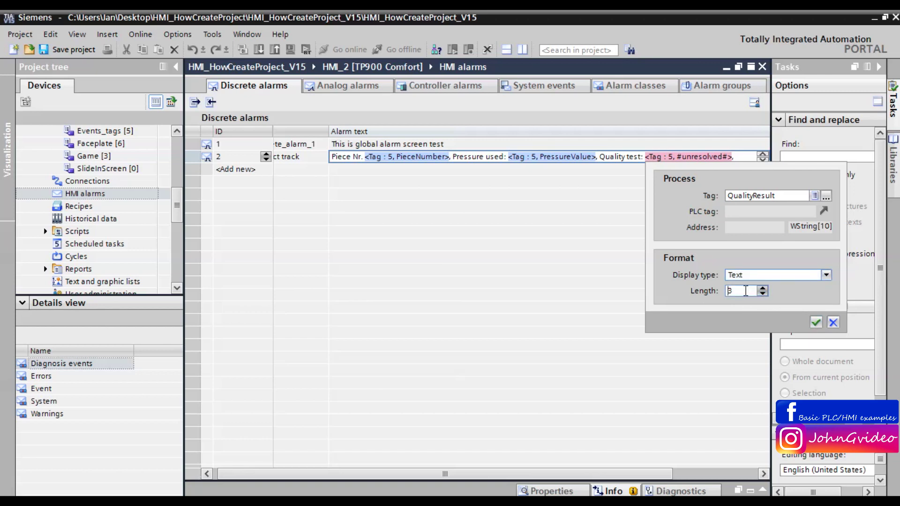
{"action": "left_click_drag", "start_coordinate": [746, 290], "coordinate": [723, 291]}
{"action": "left_click", "coordinate": [741, 292]}
{"action": "left_click", "coordinate": [818, 323]}
{"action": "type", "text": ", Operator \"N"}
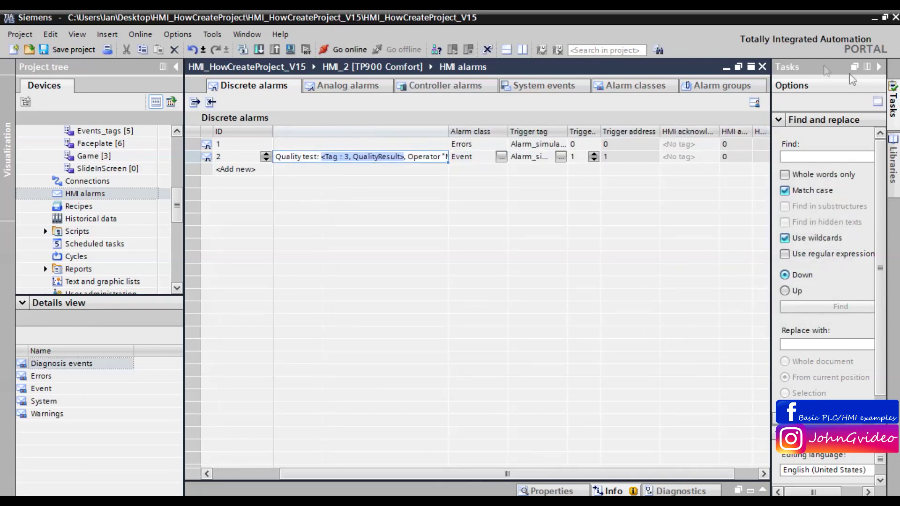
Widen the Alarm text column to show the whole text, and delete the word "Name" after "Operator".
{"action": "left_click", "coordinate": [879, 68]}
{"action": "left_click_drag", "start_coordinate": [454, 126], "coordinate": [872, 127]}
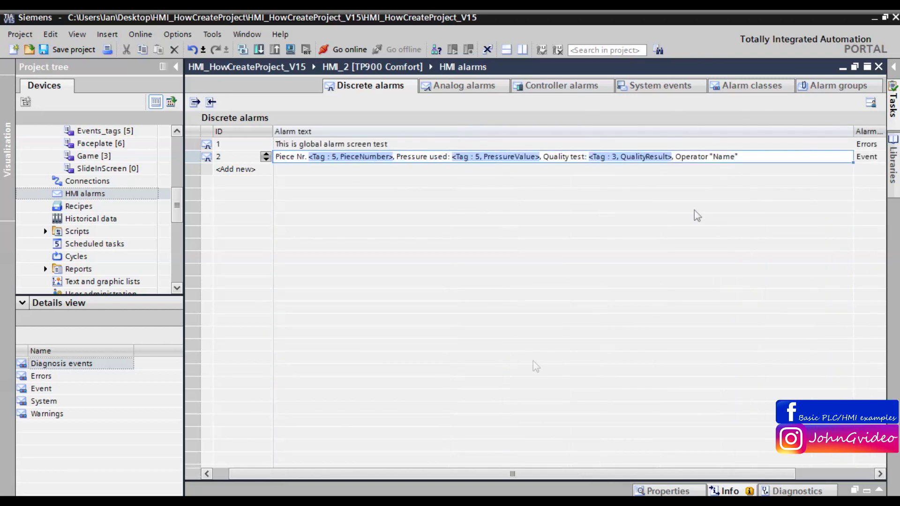
{"action": "double_click", "coordinate": [726, 155]}
{"action": "double_click", "coordinate": [722, 155]}
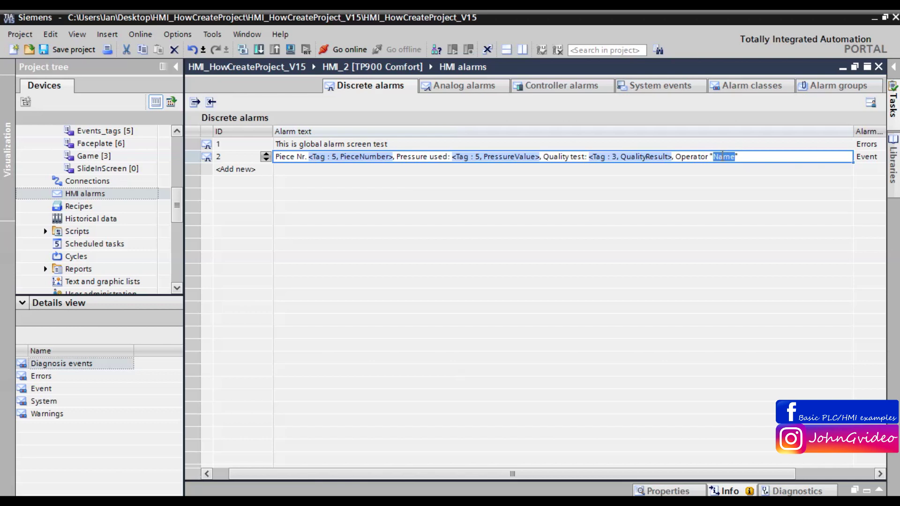
{"action": "key", "text": "BackSpace"}
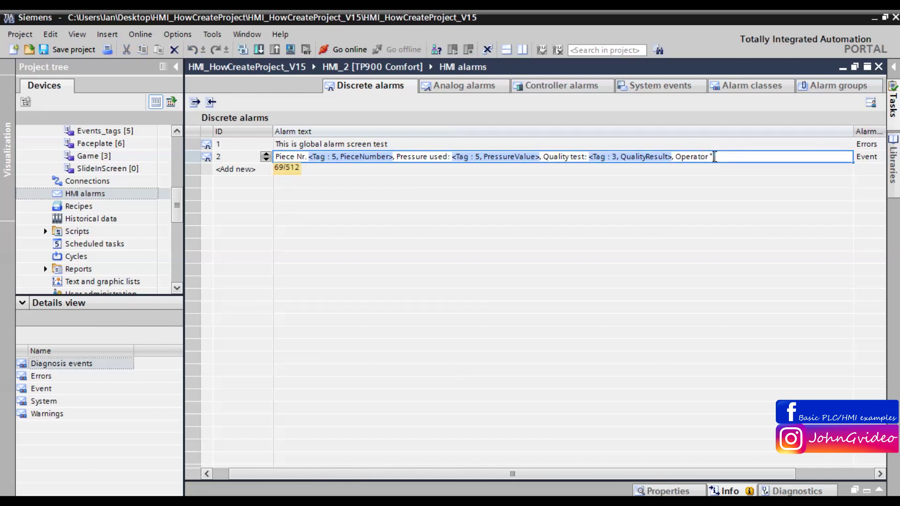
Insert a tag field for OperatorName after "Operator" with display type Text and length 15, and save the project.
{"action": "right_click", "coordinate": [714, 156]}
{"action": "left_click", "coordinate": [743, 232]}
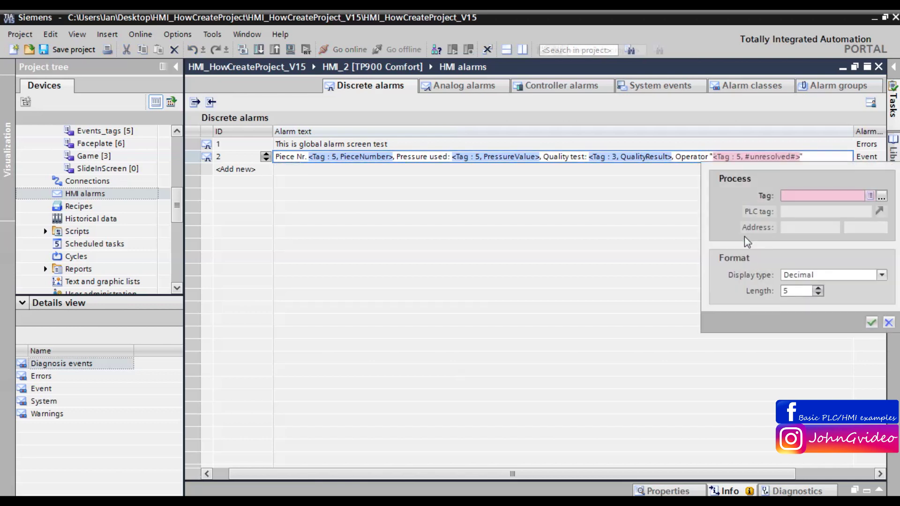
{"action": "left_click", "coordinate": [852, 197]}
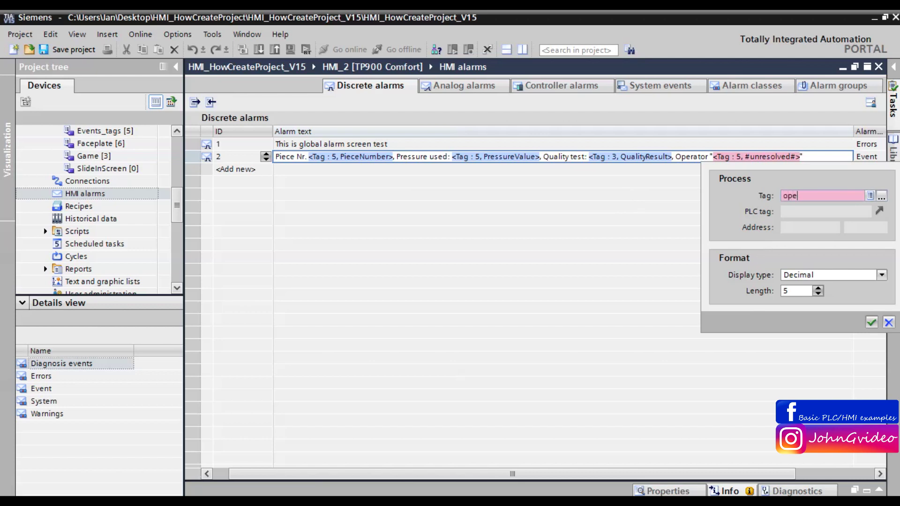
{"action": "type", "text": "ope"}
{"action": "left_click", "coordinate": [406, 235]}
{"action": "left_click", "coordinate": [799, 274]}
{"action": "left_click", "coordinate": [797, 313]}
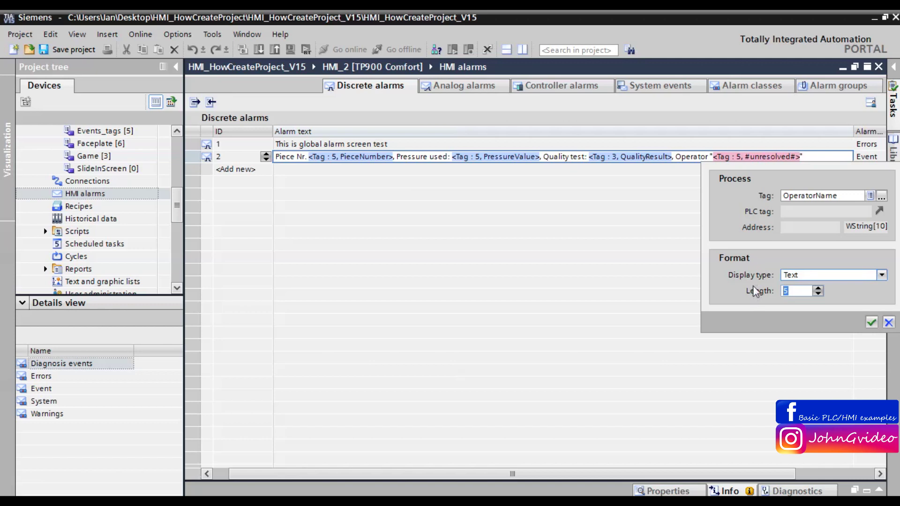
{"action": "type", "text": "15"}
{"action": "left_click", "coordinate": [871, 322]}
{"action": "left_click", "coordinate": [763, 259]}
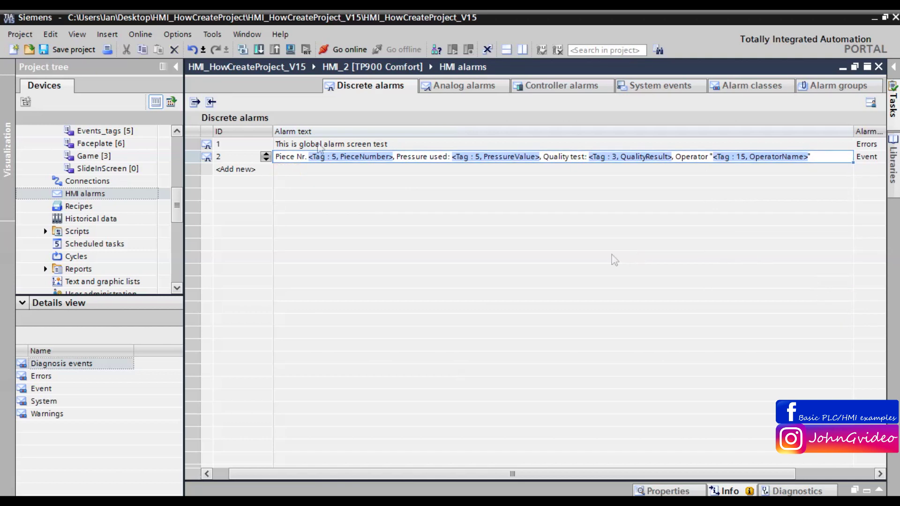
{"action": "left_click", "coordinate": [68, 49]}
Close the HMI alarms editor and open the general properties of the alarm view on the Events screen.
{"action": "left_click", "coordinate": [879, 67]}
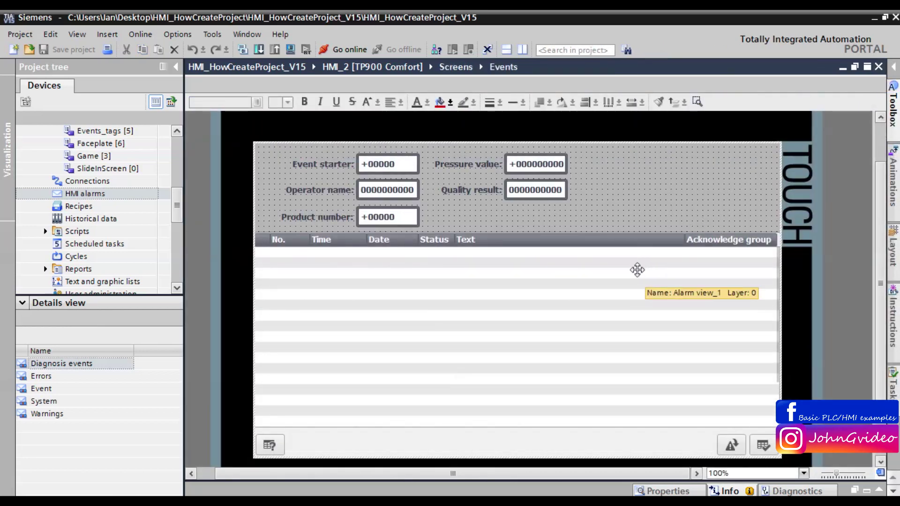
{"action": "right_click", "coordinate": [522, 282]}
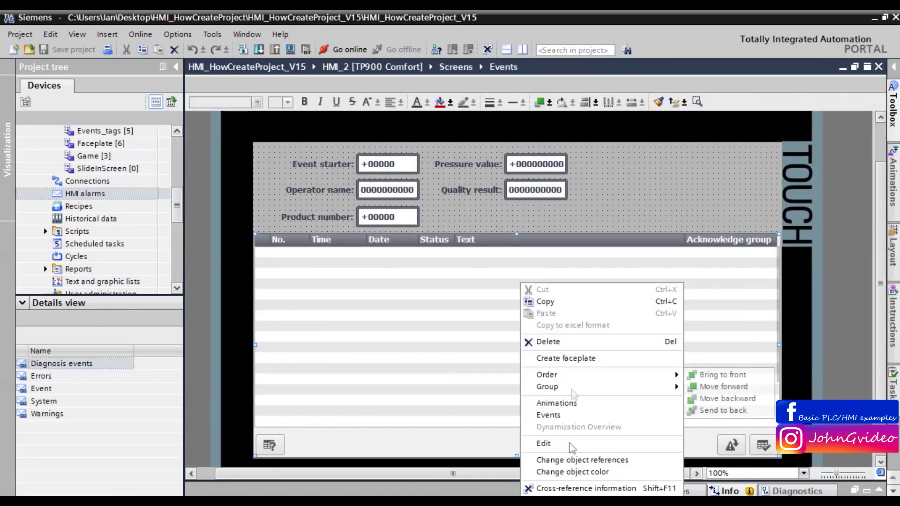
{"action": "left_click", "coordinate": [554, 494]}
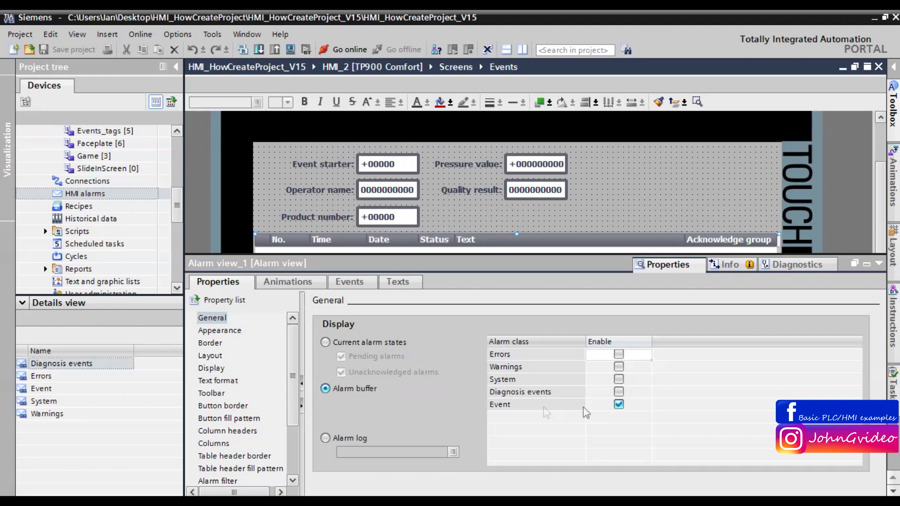
Compile HMI_2 and start its simulation with the Events screen.
{"action": "scroll", "coordinate": [281, 368], "scroll_direction": "down", "scroll_amount": 3}
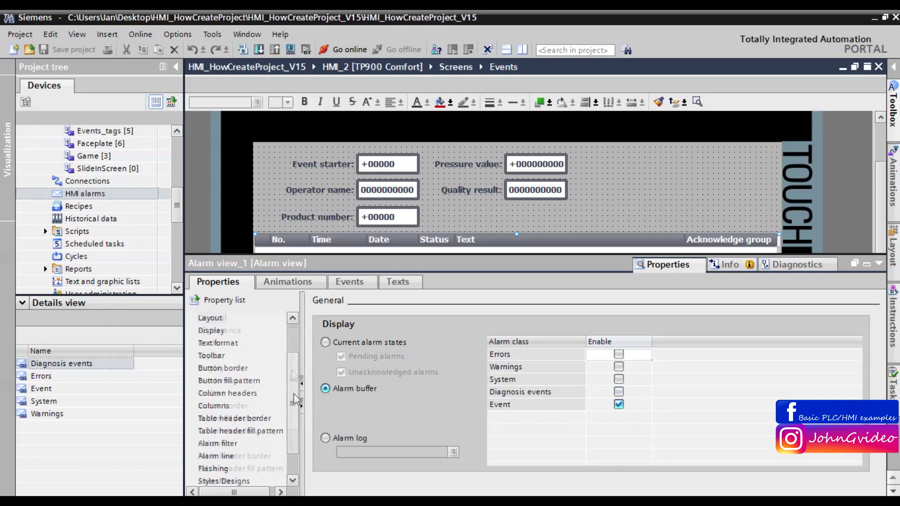
{"action": "scroll", "coordinate": [281, 368], "scroll_direction": "up", "scroll_amount": 3}
{"action": "left_click", "coordinate": [879, 263]}
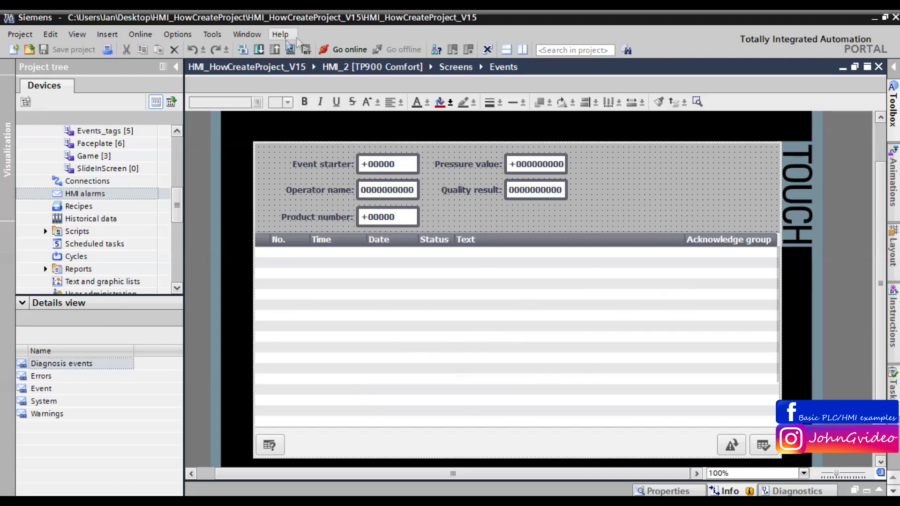
{"action": "left_click", "coordinate": [291, 49]}
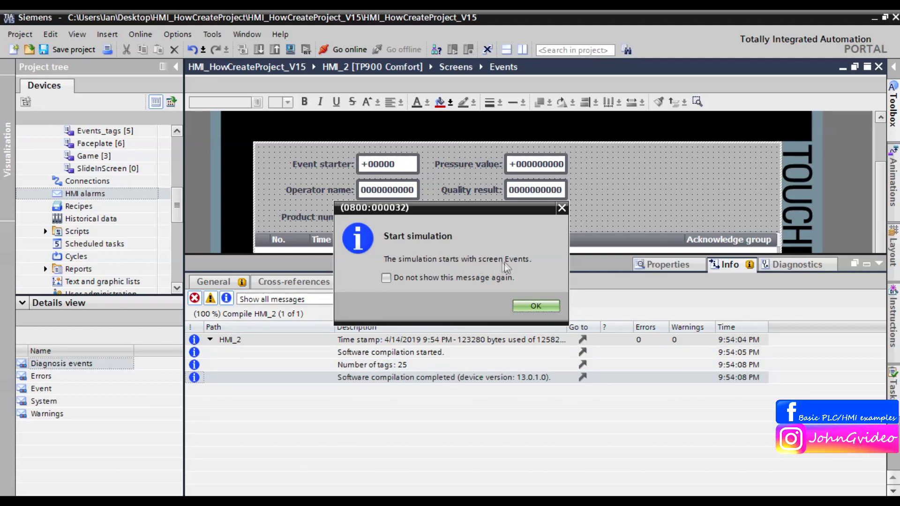
{"action": "left_click", "coordinate": [534, 306]}
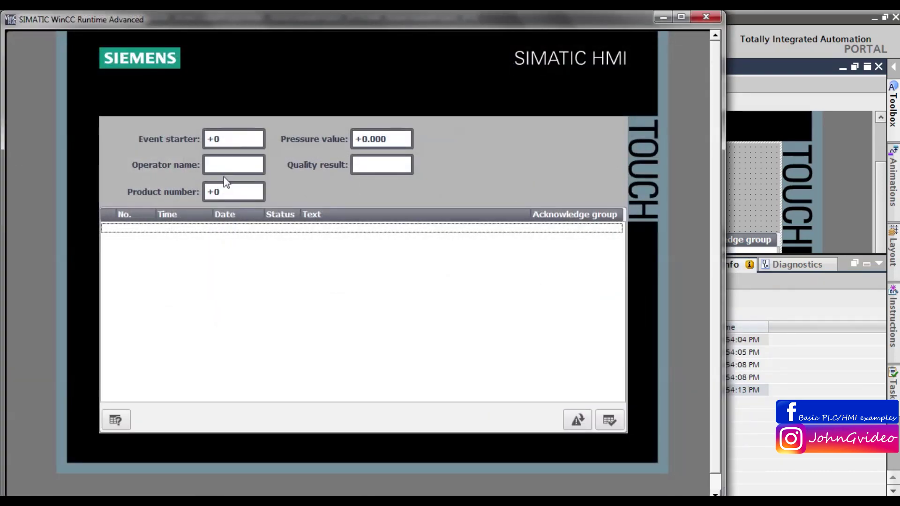
In the simulation, enter the operator's name and set the product number to 5465.
{"action": "left_click", "coordinate": [221, 165]}
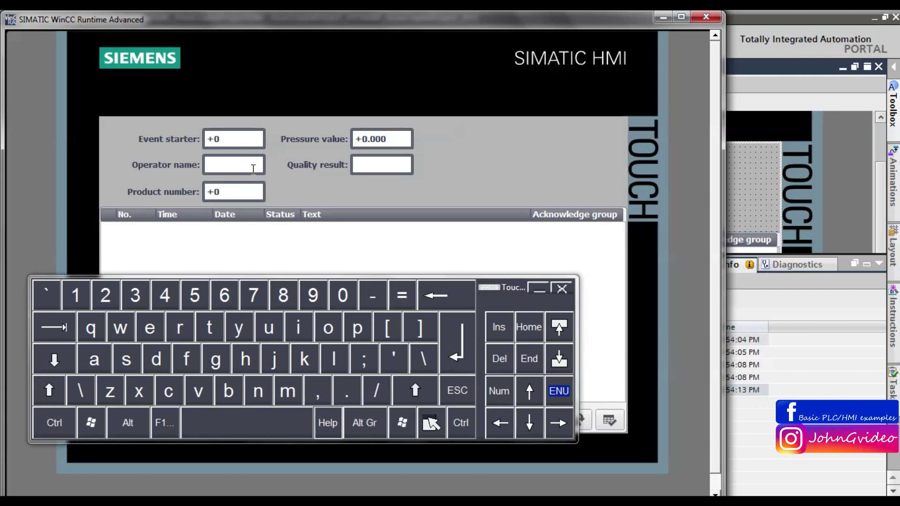
{"action": "key", "text": "Caps_Lock"}
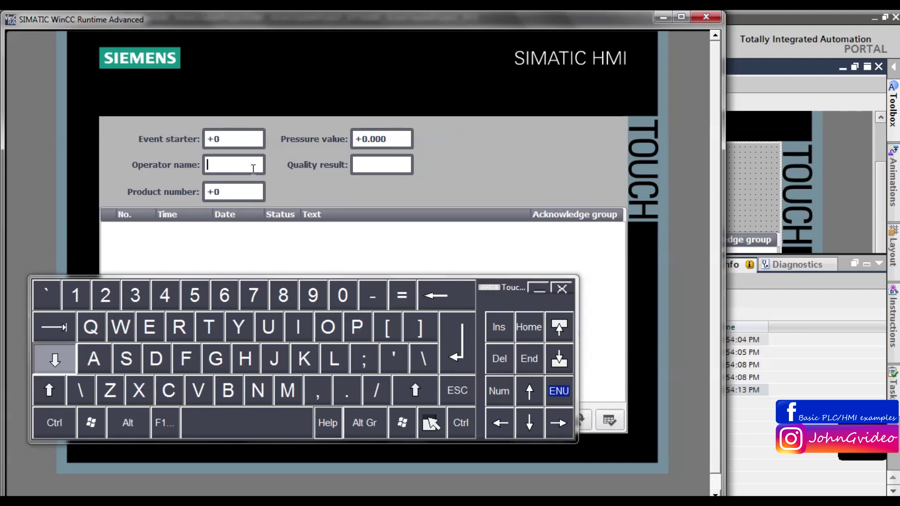
{"action": "type", "text": "J"}
{"action": "key", "text": "Caps_Lock"}
{"action": "type", "text": "o"}
{"action": "key", "text": "Return"}
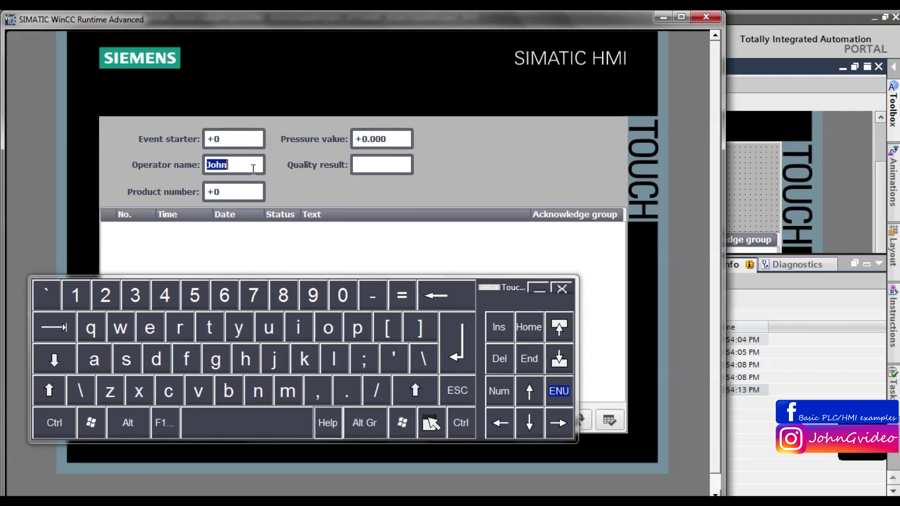
{"action": "left_click", "coordinate": [252, 193]}
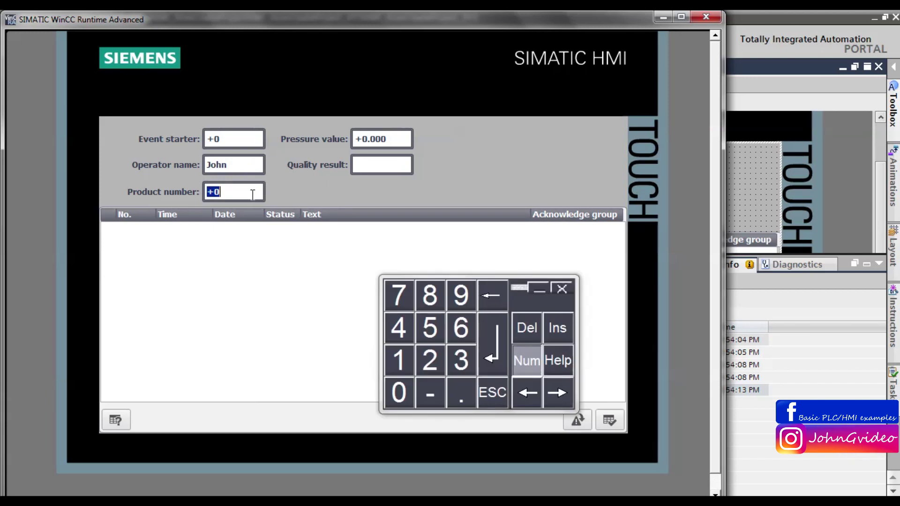
{"action": "type", "text": "5465"}
{"action": "key", "text": "Return"}
Set the pressure value to 6.75 and the quality result to OK in the simulated screen.
{"action": "left_click", "coordinate": [407, 140]}
{"action": "type", "text": "6."}
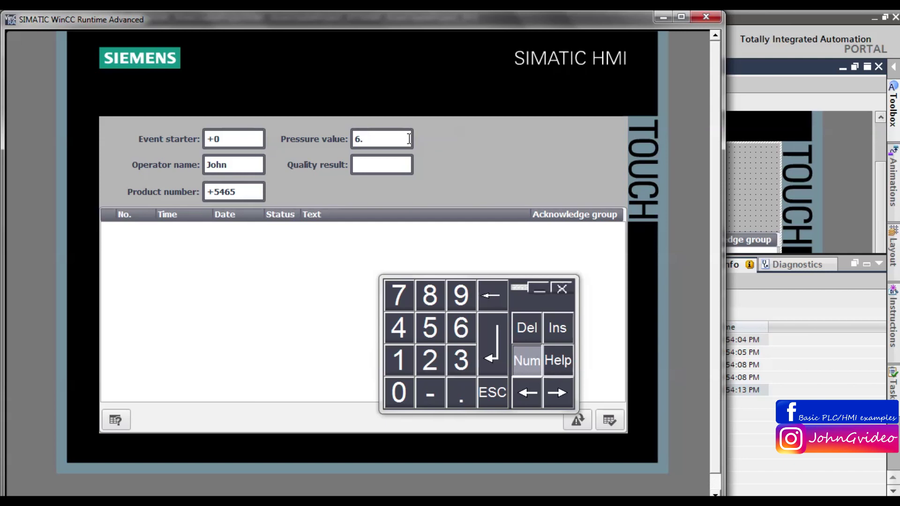
{"action": "key", "text": "Return"}
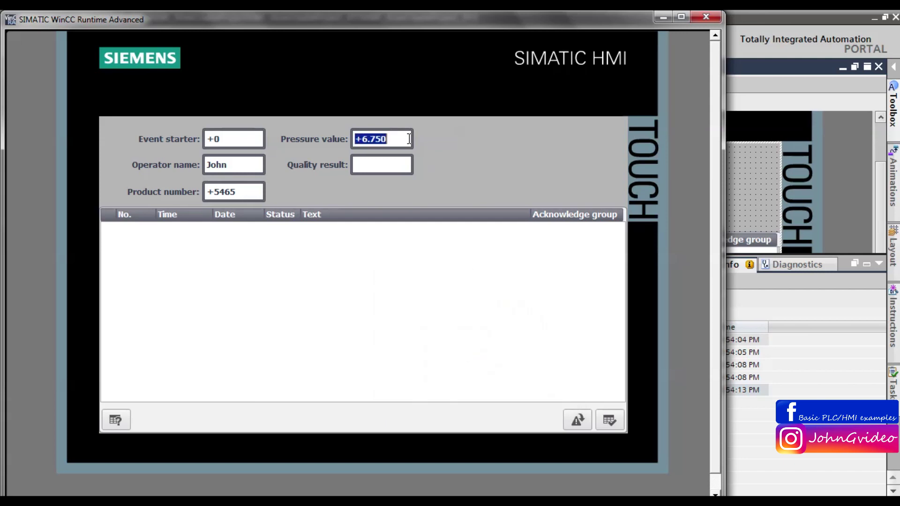
{"action": "left_click", "coordinate": [375, 164]}
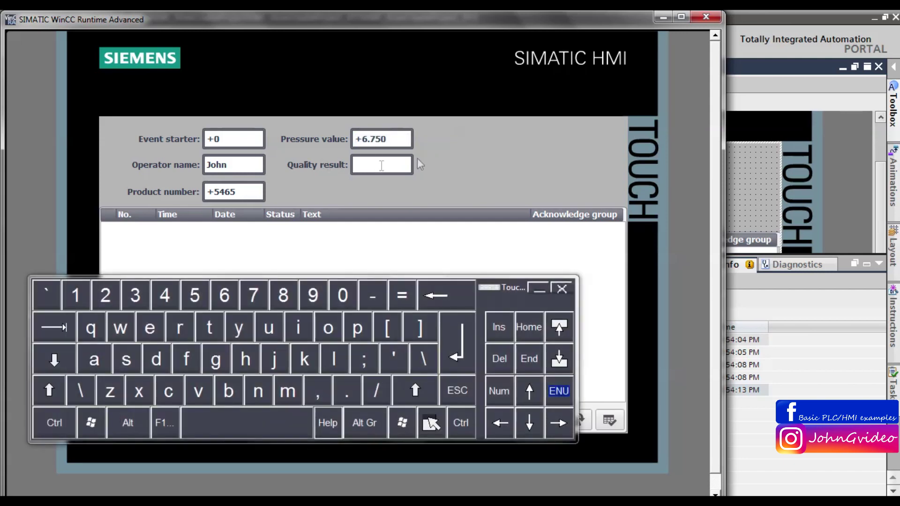
{"action": "key", "text": "Caps_Lock"}
{"action": "type", "text": "OK"}
{"action": "key", "text": "Return"}
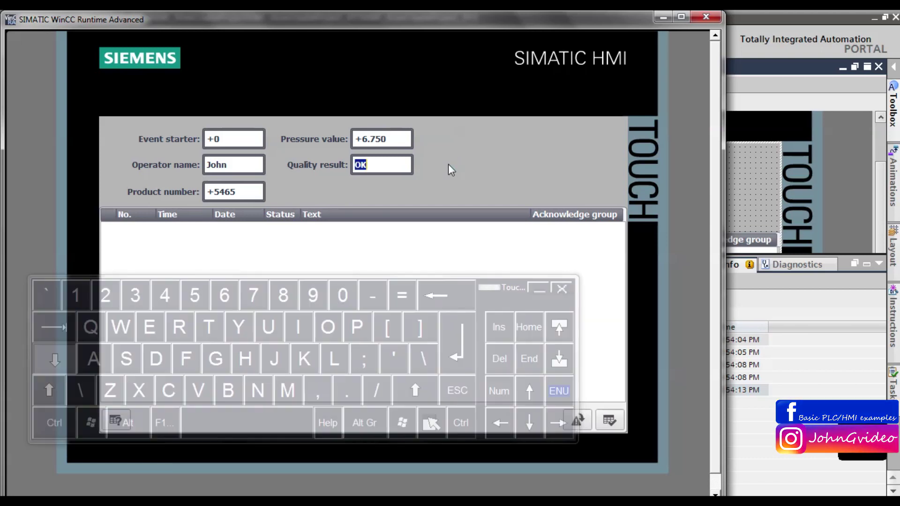
Try to trigger the product tracking event by setting the event starter to 1, and close the simulation.
{"action": "left_click", "coordinate": [237, 138]}
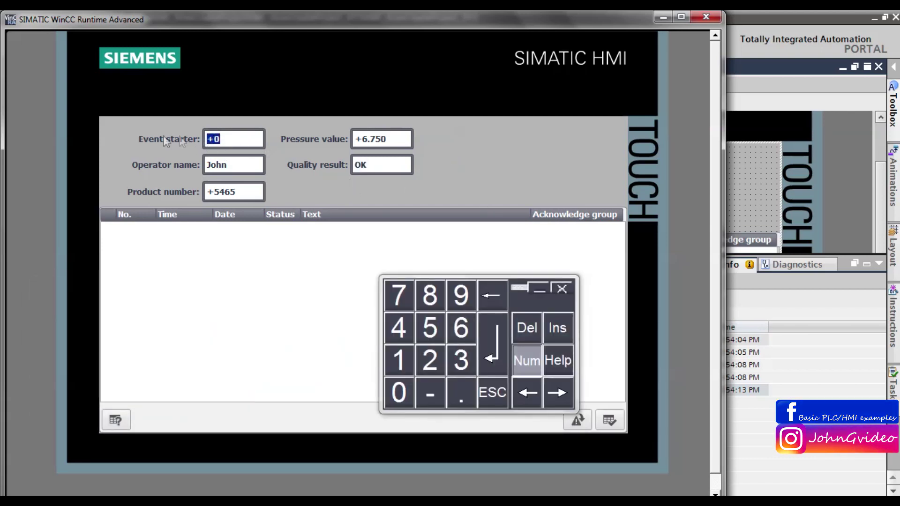
{"action": "left_click", "coordinate": [226, 140]}
{"action": "left_click_drag", "start_coordinate": [239, 139], "coordinate": [206, 139]}
{"action": "type", "text": "1"}
{"action": "key", "text": "Return"}
{"action": "left_click", "coordinate": [301, 248]}
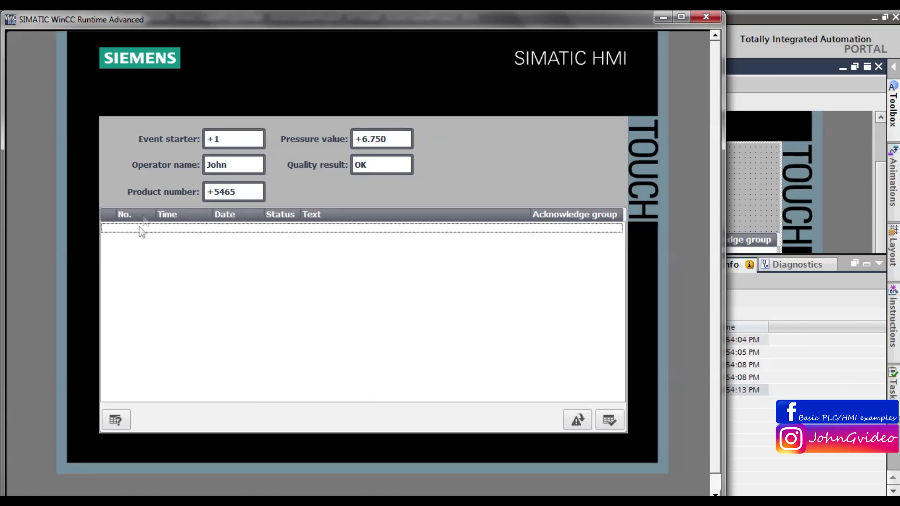
{"action": "left_click", "coordinate": [708, 17]}
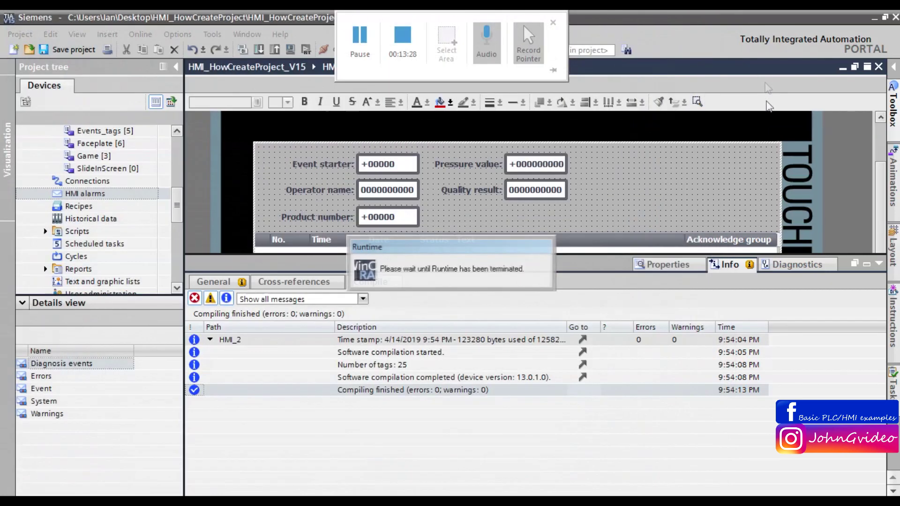
Open the HMI alarms editor and set the Product track alarm's trigger tag to EventStarter.
{"action": "left_click", "coordinate": [880, 265]}
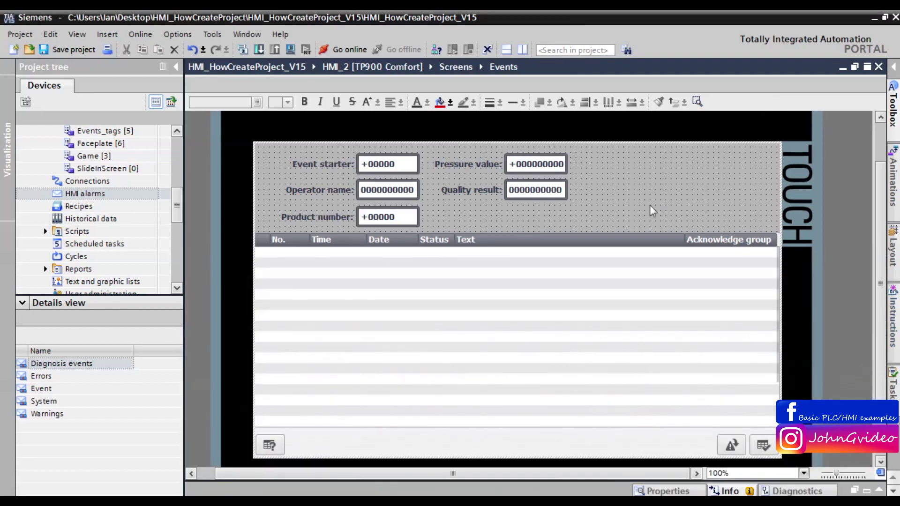
{"action": "mouse_move", "coordinate": [177, 207]}
{"action": "left_mouse_down"}
{"action": "mouse_move", "coordinate": [179, 218]}
{"action": "mouse_move", "coordinate": [178, 208]}
{"action": "left_mouse_up"}
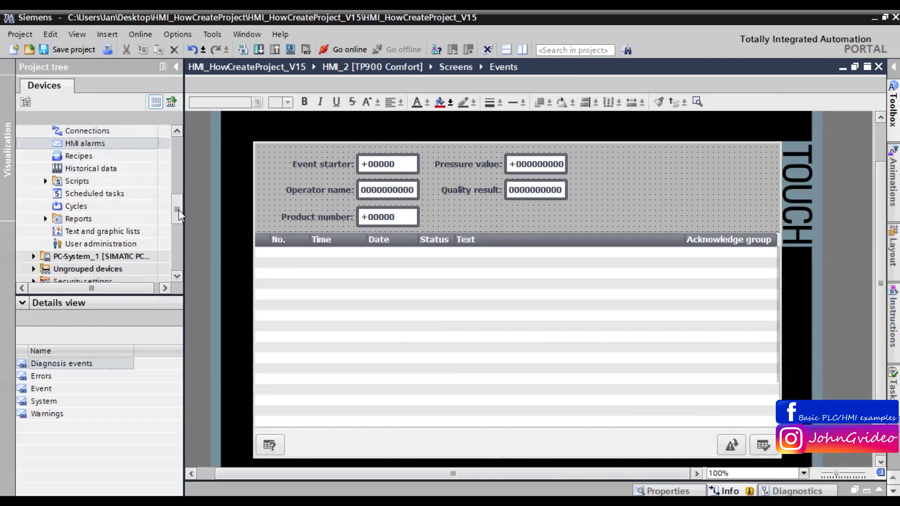
{"action": "double_click", "coordinate": [85, 143]}
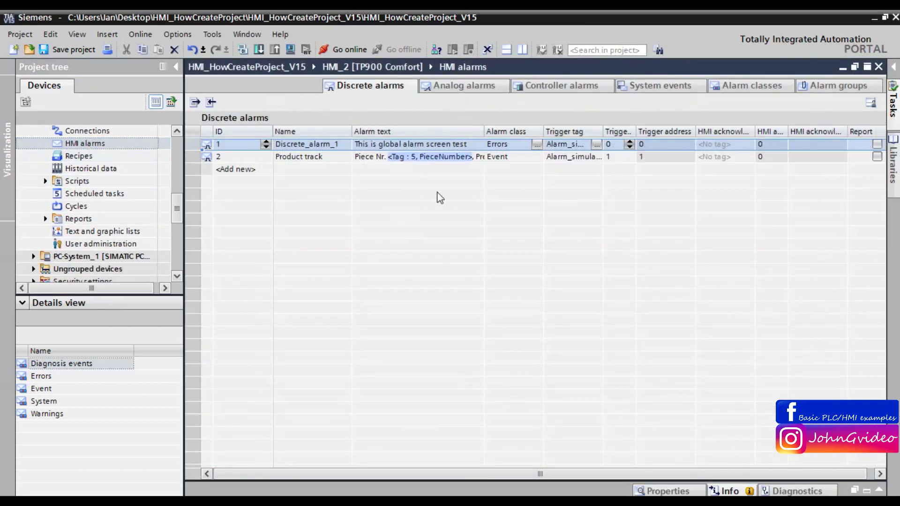
{"action": "double_click", "coordinate": [569, 157]}
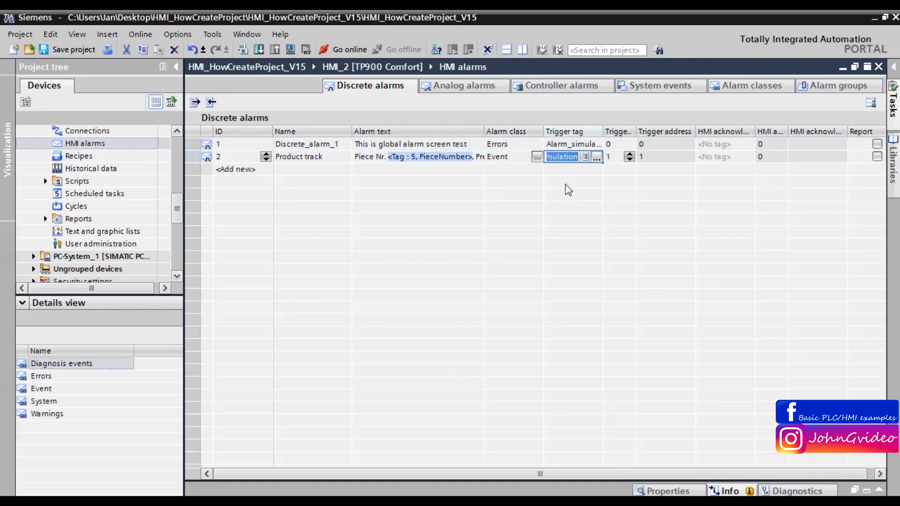
{"action": "type", "text": "eve"}
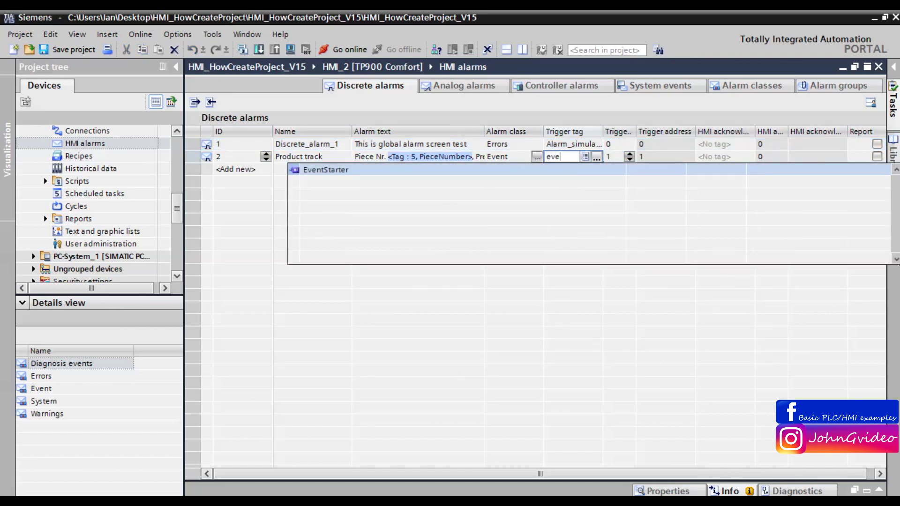
{"action": "left_click", "coordinate": [331, 172]}
Widen the Trigger tag column and set the Product track alarm's trigger bit to 0.
{"action": "left_click_drag", "start_coordinate": [603, 128], "coordinate": [656, 128]}
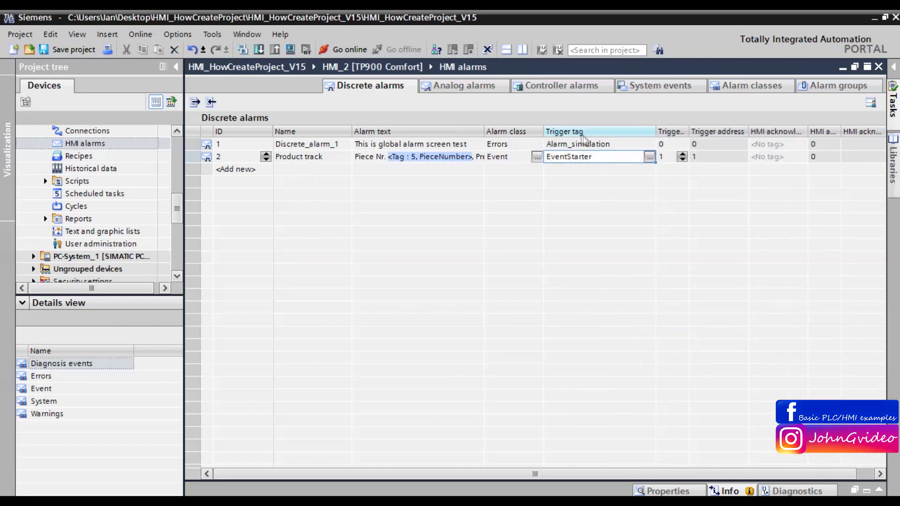
{"action": "left_click", "coordinate": [682, 161]}
{"action": "left_click", "coordinate": [673, 156]}
{"action": "left_click", "coordinate": [655, 172]}
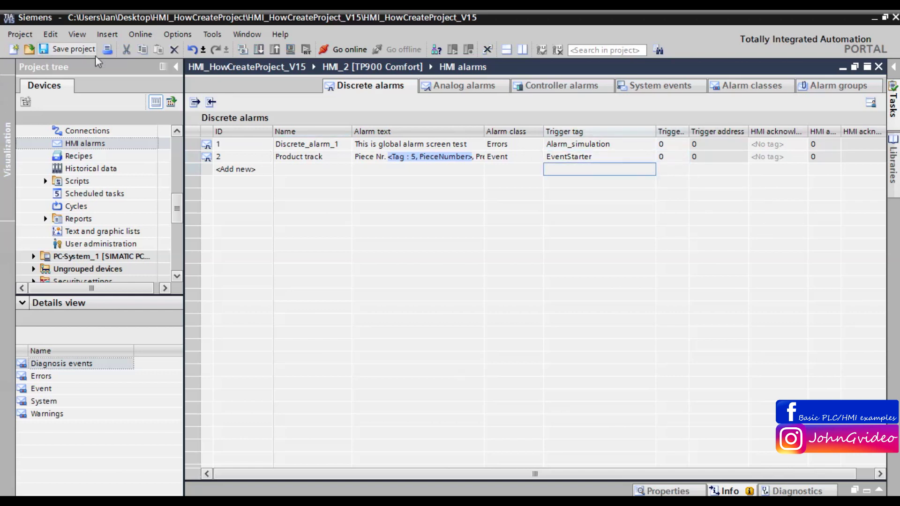
Close the HMI alarms editor and start the HMI_2 simulation with the Events screen.
{"action": "left_click", "coordinate": [879, 67]}
{"action": "left_click", "coordinate": [291, 49]}
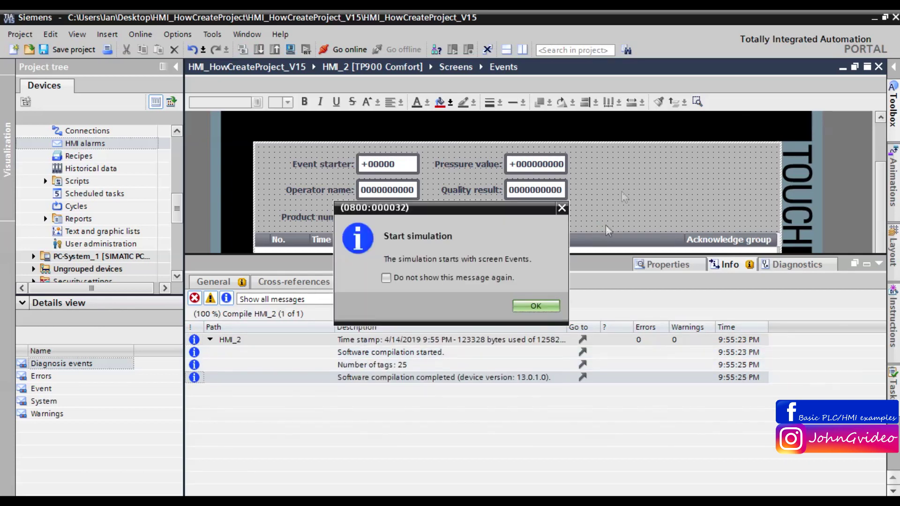
{"action": "left_click", "coordinate": [540, 306]}
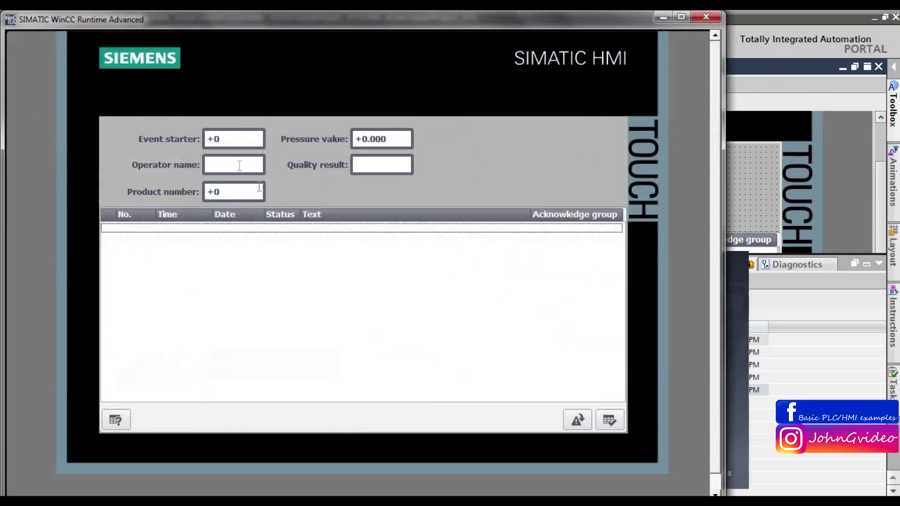
Enter the operator's name and set the product number to 5678 in the simulation.
{"action": "left_click", "coordinate": [234, 162]}
{"action": "type", "text": "J"}
{"action": "key", "text": "Caps_Lock"}
{"action": "type", "text": "ohn"}
{"action": "key", "text": "Return"}
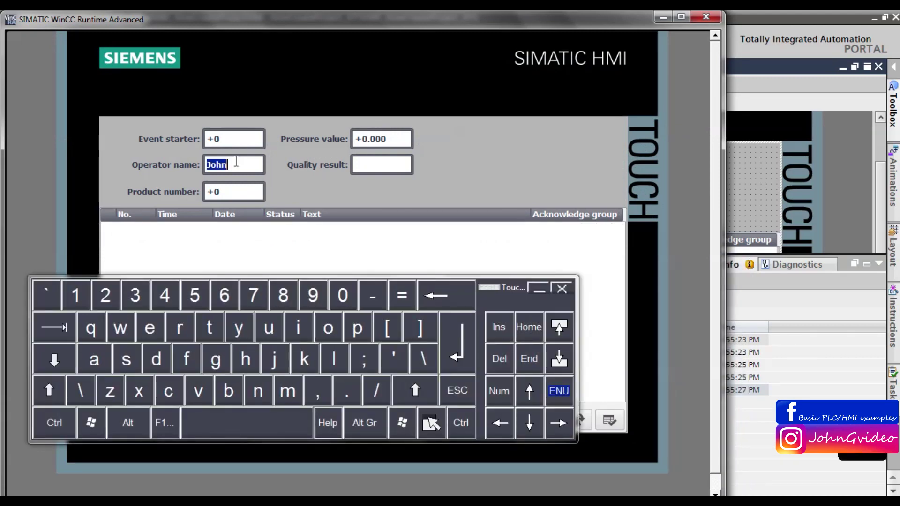
{"action": "left_click", "coordinate": [249, 192]}
{"action": "type", "text": "5"}
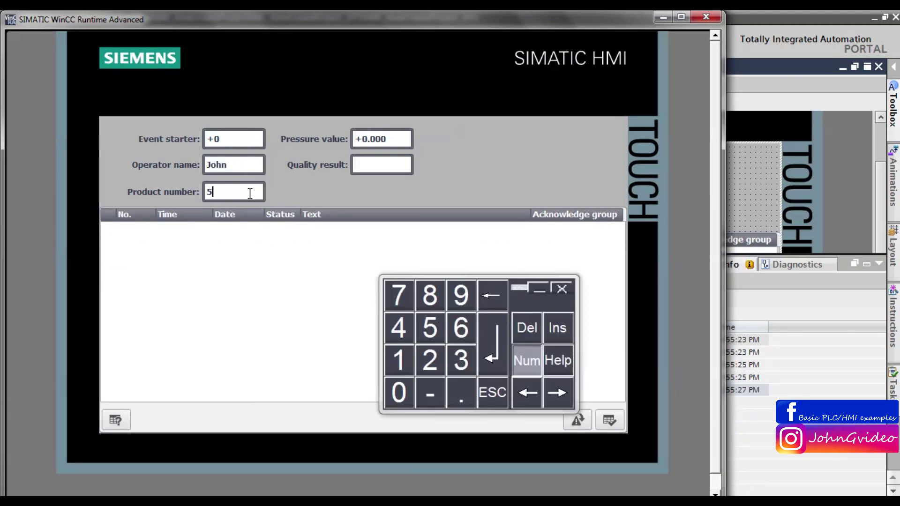
{"action": "key", "text": "Return"}
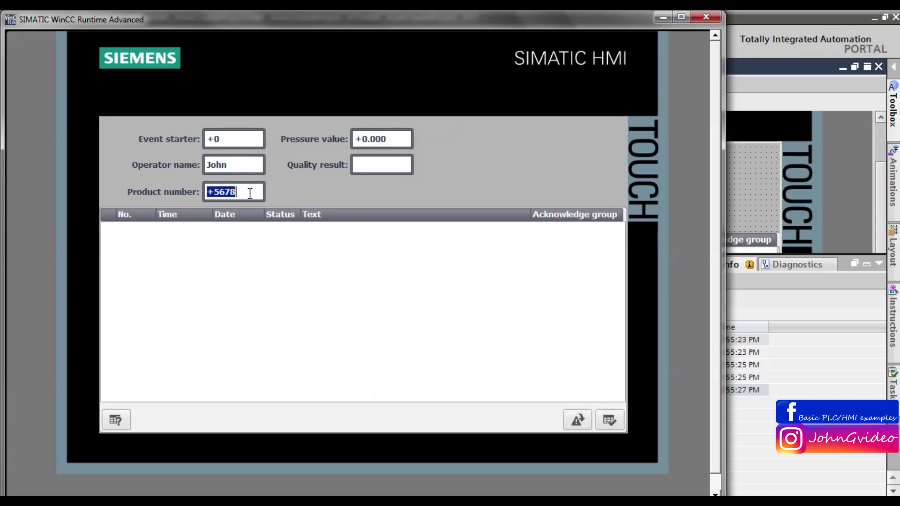
Set the simulated pressure value to 6.75 and the quality result to OK.
{"action": "left_click", "coordinate": [370, 136]}
{"action": "type", "text": "6.75"}
{"action": "key", "text": "Return"}
{"action": "left_click", "coordinate": [382, 167]}
{"action": "type", "text": "OK"}
{"action": "key", "text": "Caps_Lock"}
{"action": "key", "text": "Return"}
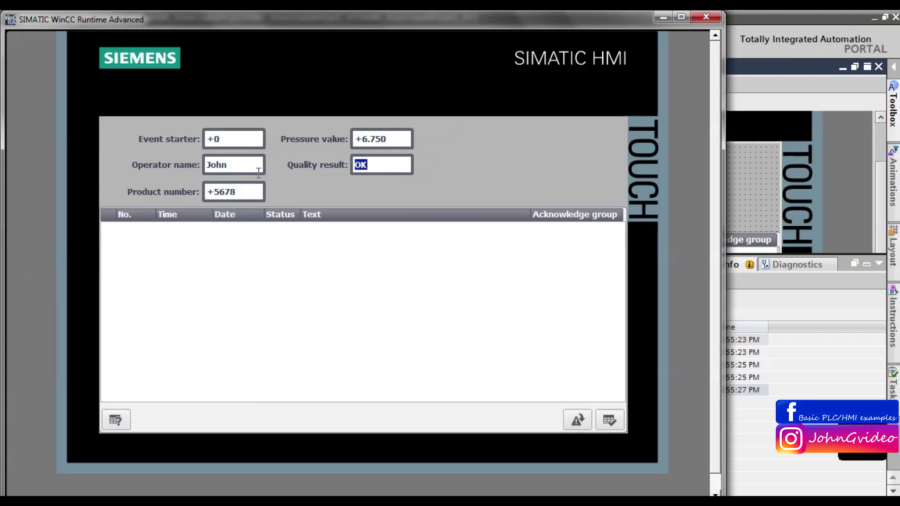
Set the event starter to 1 to trigger the product tracking event.
{"action": "left_click", "coordinate": [245, 139]}
{"action": "type", "text": "1"}
{"action": "key", "text": "Return"}
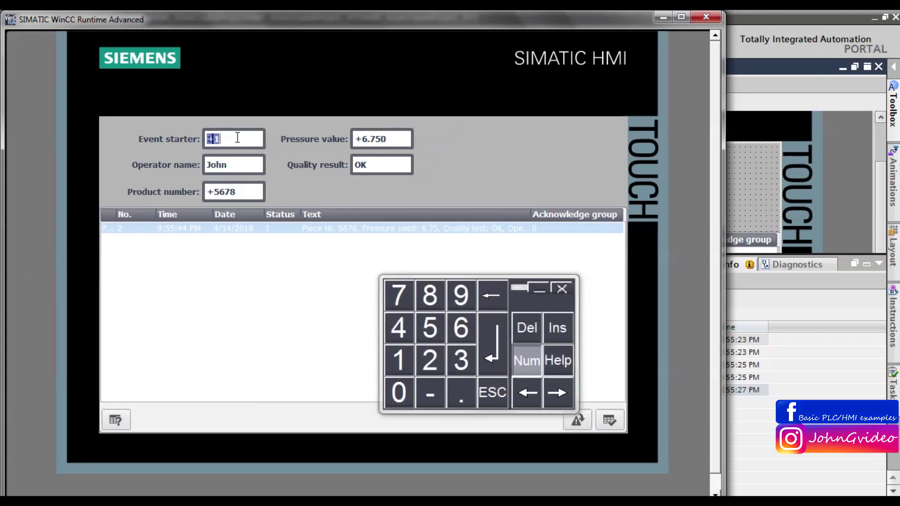
{"action": "left_click", "coordinate": [257, 245]}
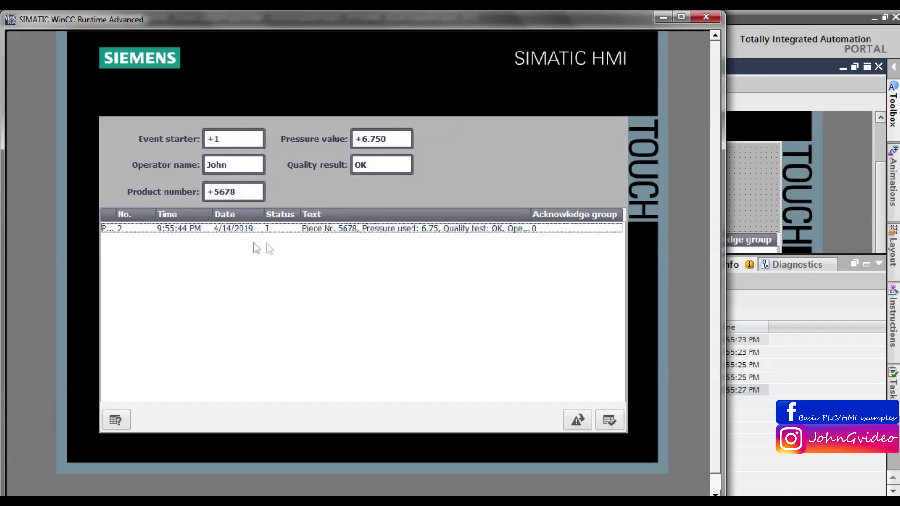
Resize the alarm view columns to show the full alarm class and Text entries, and select the logged event.
{"action": "left_click_drag", "start_coordinate": [117, 215], "coordinate": [133, 216]}
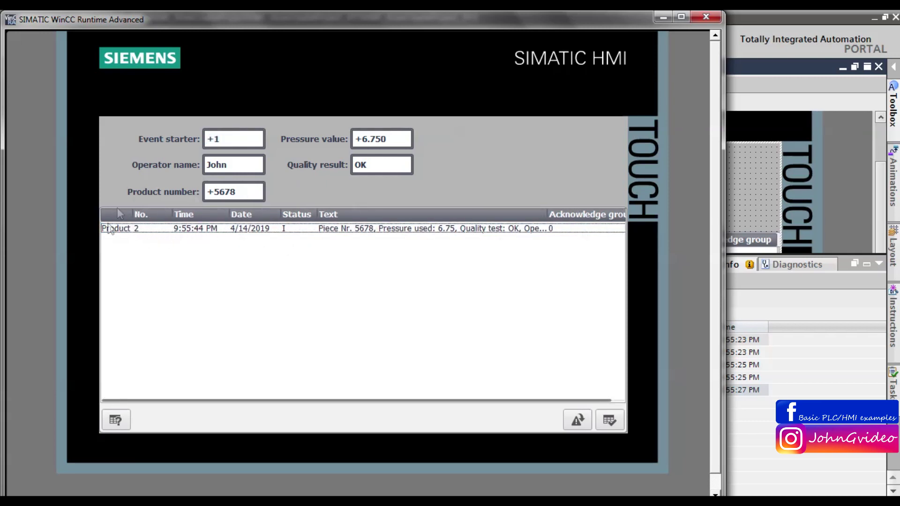
{"action": "left_click_drag", "start_coordinate": [159, 214], "coordinate": [157, 214]}
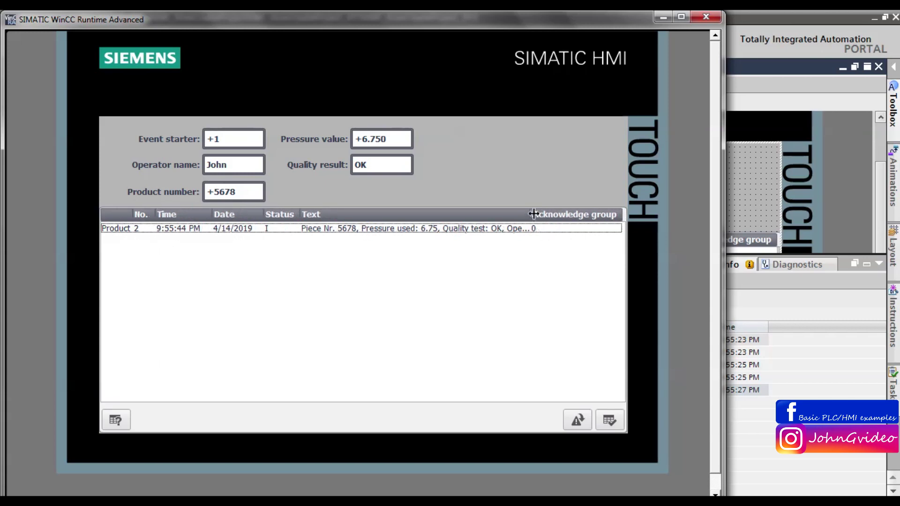
{"action": "left_click_drag", "start_coordinate": [532, 214], "coordinate": [599, 215]}
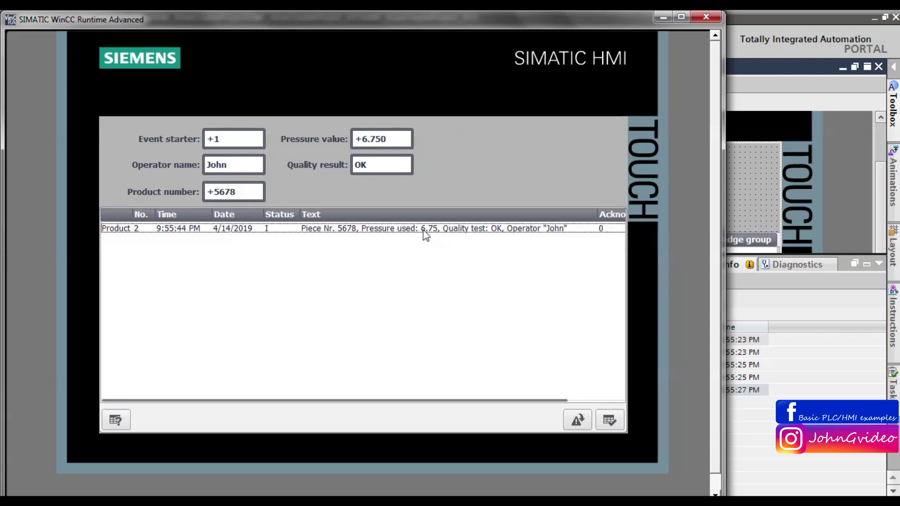
{"action": "left_click", "coordinate": [497, 230]}
Reset the event starter to 0 in the simulation.
{"action": "left_click", "coordinate": [247, 138]}
{"action": "type", "text": "0"}
{"action": "key", "text": "Return"}
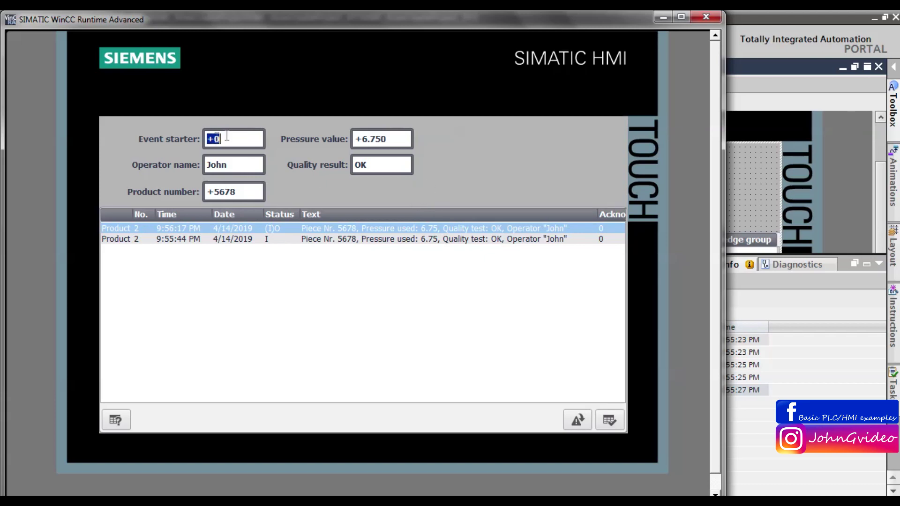
{"action": "left_click", "coordinate": [427, 272]}
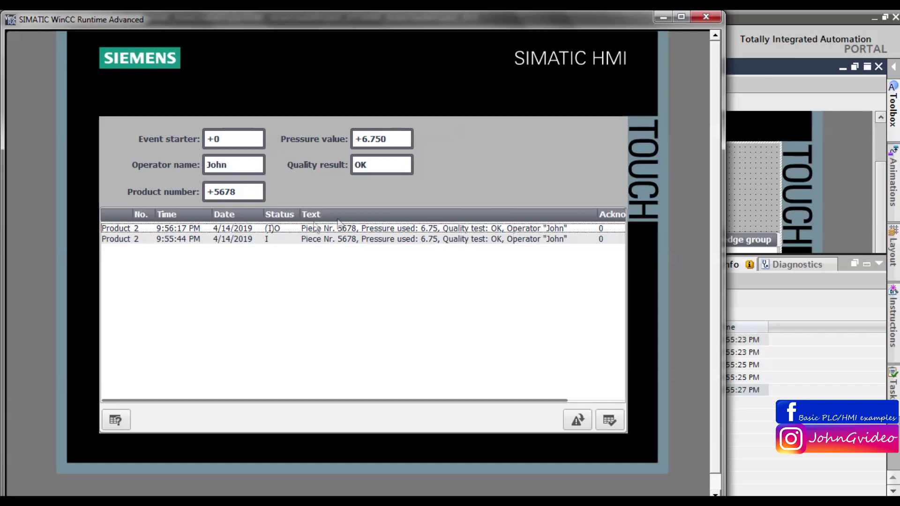
Close the runtime simulation and set the alarm view's alarm filter string to [1].
{"action": "left_click", "coordinate": [706, 18]}
{"action": "left_click", "coordinate": [867, 264]}
{"action": "scroll", "coordinate": [611, 207], "scroll_direction": "down", "scroll_amount": 3}
{"action": "right_click", "coordinate": [505, 206]}
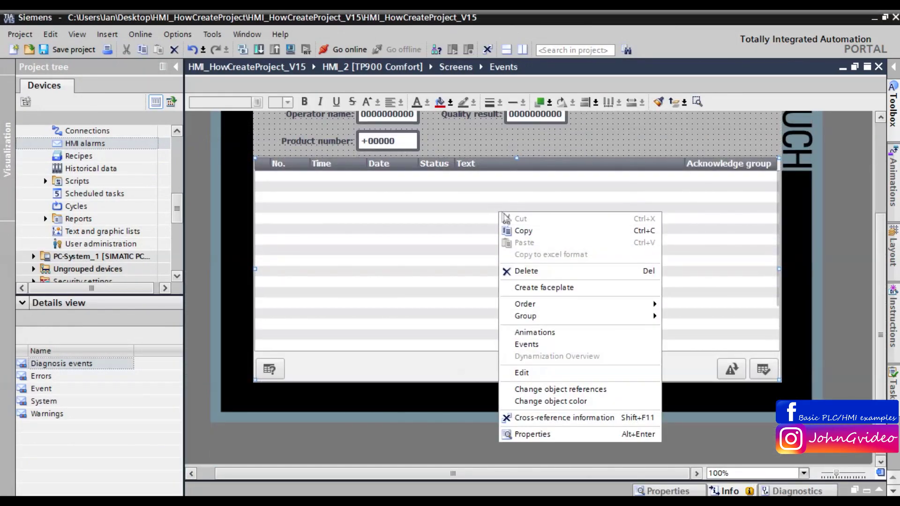
{"action": "left_click", "coordinate": [527, 432]}
{"action": "scroll", "coordinate": [283, 350], "scroll_direction": "down", "scroll_amount": 2}
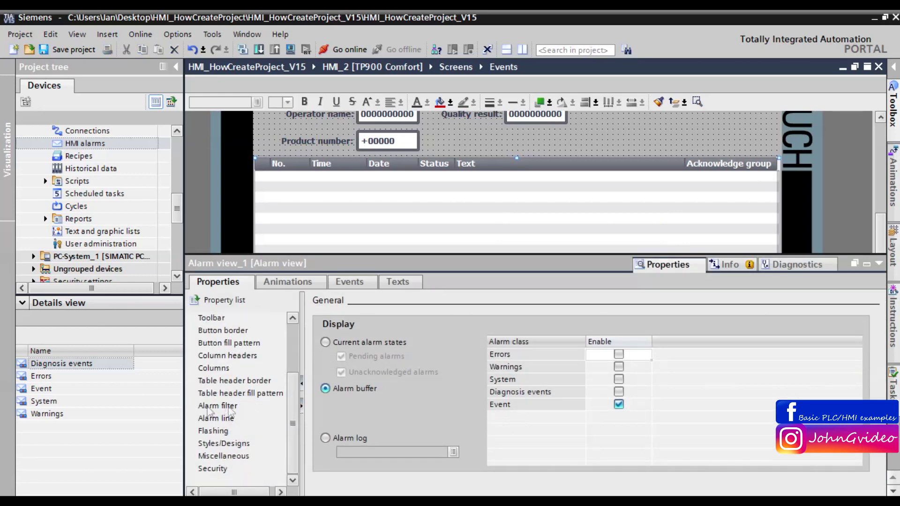
{"action": "left_click", "coordinate": [207, 406]}
{"action": "left_click", "coordinate": [471, 342]}
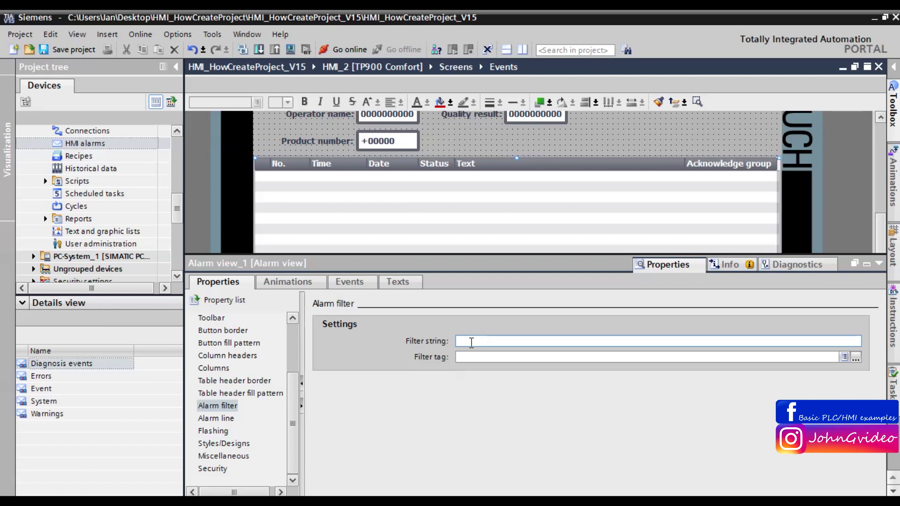
{"action": "type", "text": "úä"}
{"action": "key", "text": "Return"}
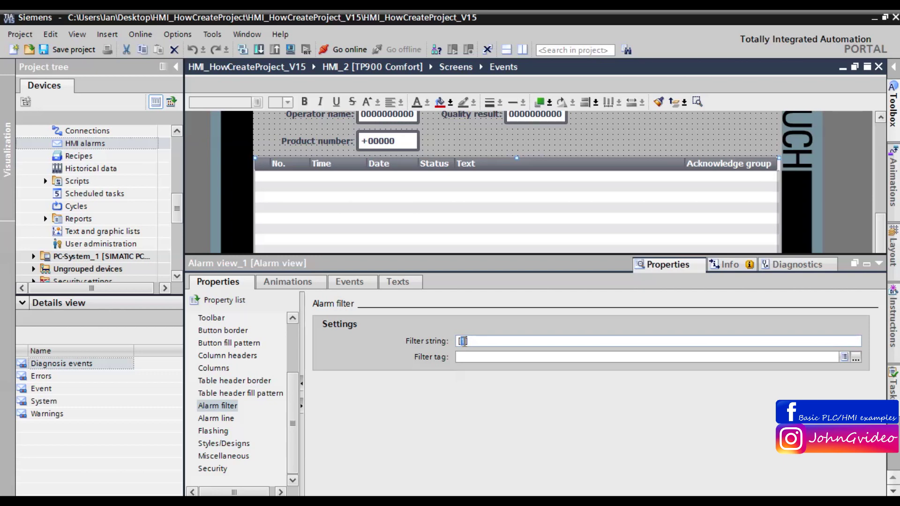
{"action": "left_click", "coordinate": [879, 263]}
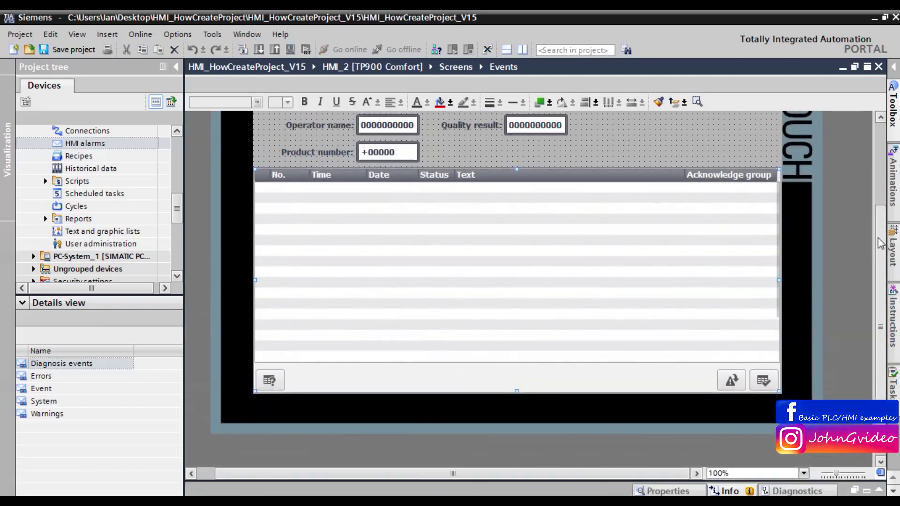
Check the filter string in the alarm view's alarm filter settings.
{"action": "scroll", "coordinate": [396, 297], "scroll_direction": "up", "scroll_amount": 1}
{"action": "right_click", "coordinate": [396, 297]}
{"action": "left_click", "coordinate": [439, 297]}
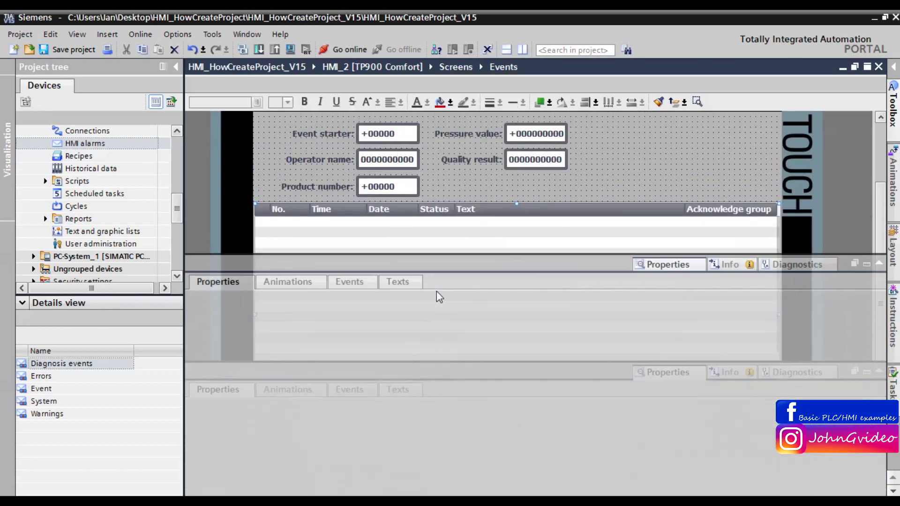
{"action": "double_click", "coordinate": [462, 341]}
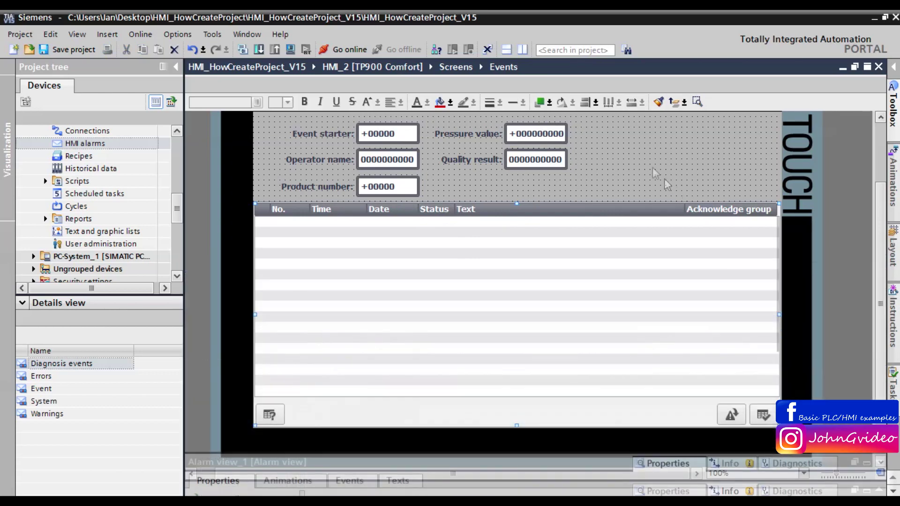
{"action": "left_click", "coordinate": [879, 263]}
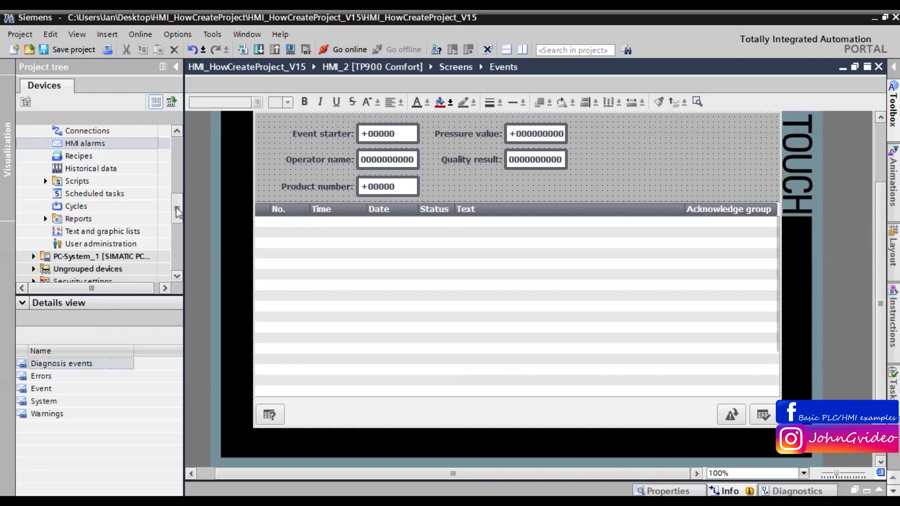
Open the HMI alarms of HMI_2 and widen the Alarm text column to show the full discrete alarm texts.
{"action": "scroll", "coordinate": [141, 203], "scroll_direction": "up", "scroll_amount": 2}
{"action": "double_click", "coordinate": [68, 219]}
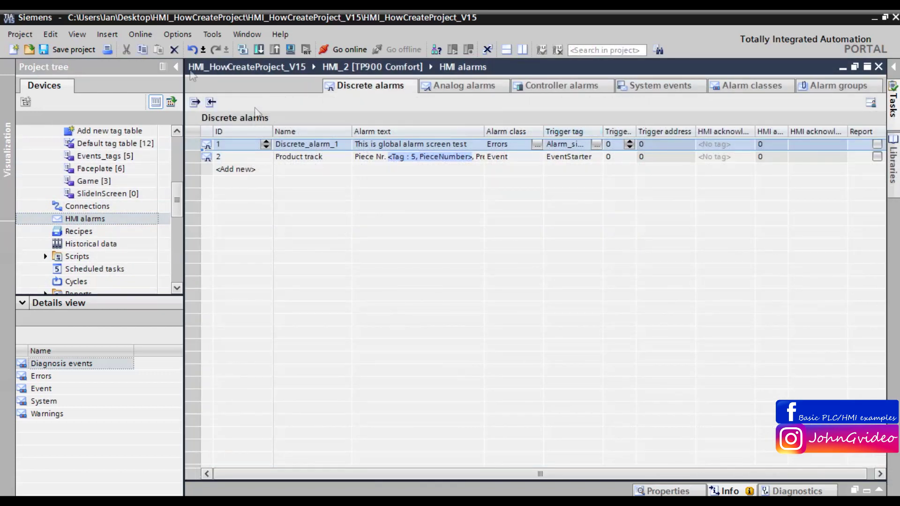
{"action": "left_click", "coordinate": [176, 67]}
{"action": "left_click_drag", "start_coordinate": [315, 132], "coordinate": [751, 129]}
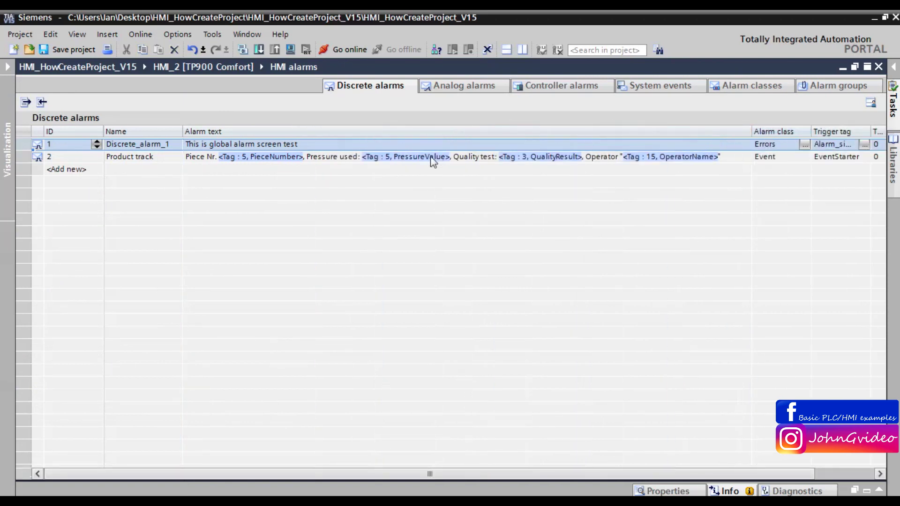
Insert an empty pair of square brackets at the start of the Product track alarm text.
{"action": "double_click", "coordinate": [185, 158]}
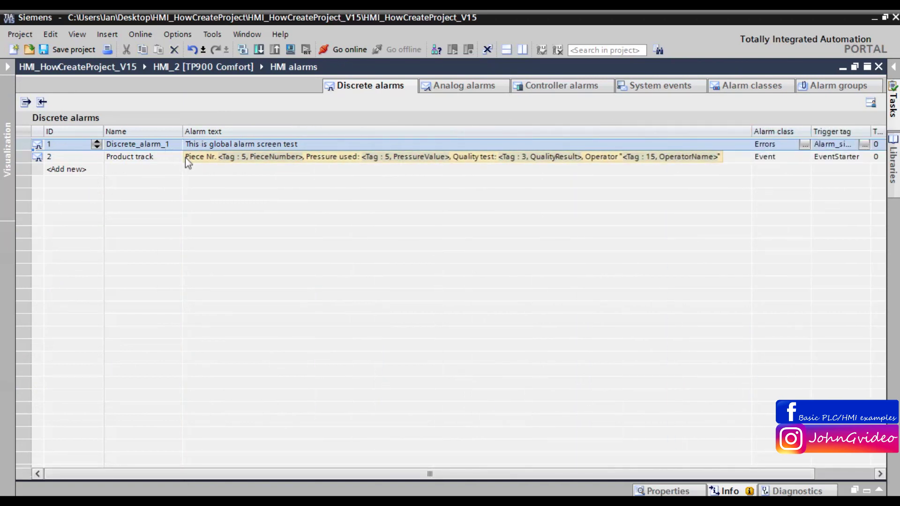
{"action": "left_click", "coordinate": [188, 157]}
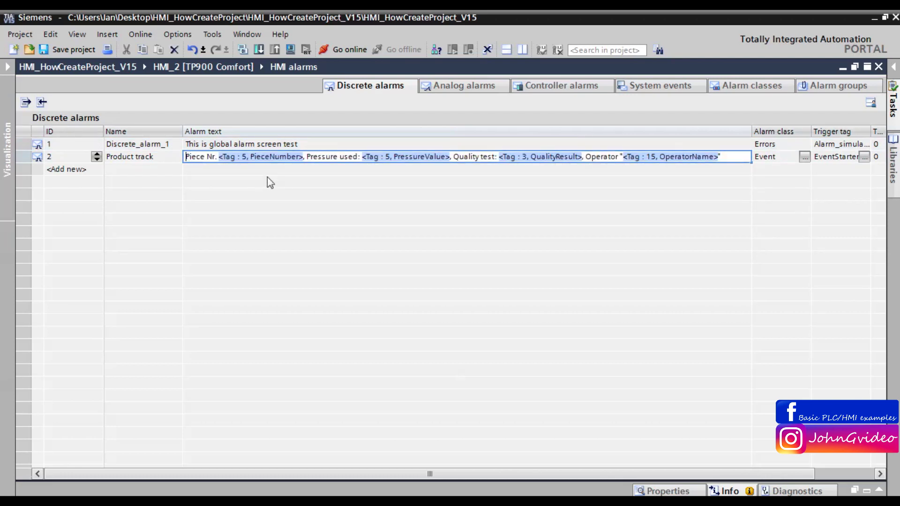
{"action": "type", "text": "[]"}
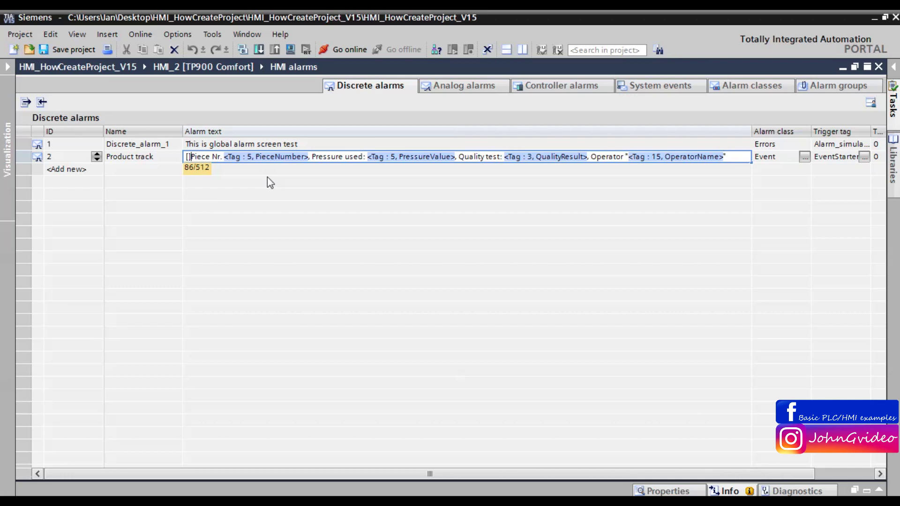
Insert a tag field for EventStarter with decimal display type inside the square brackets of the Product track alarm text.
{"action": "right_click", "coordinate": [190, 157]}
{"action": "left_click", "coordinate": [243, 262]}
{"action": "type", "text": "eve"}
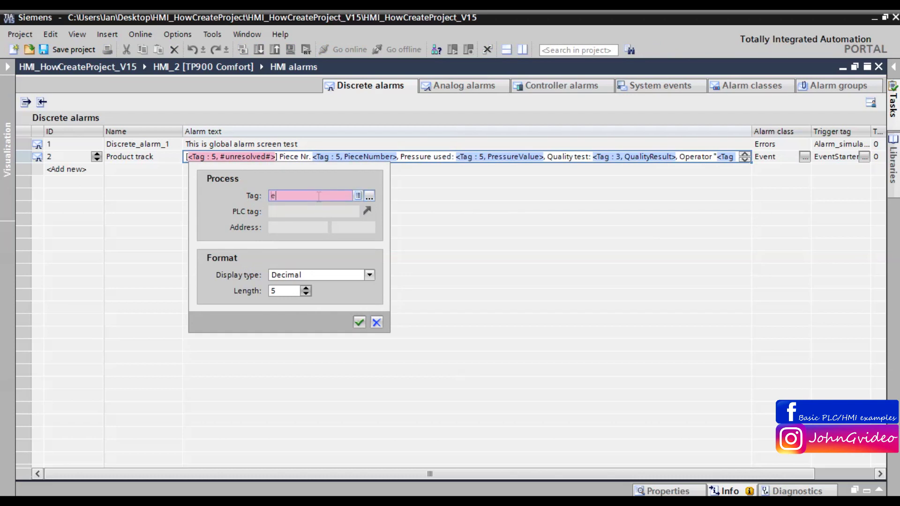
{"action": "left_click", "coordinate": [306, 209]}
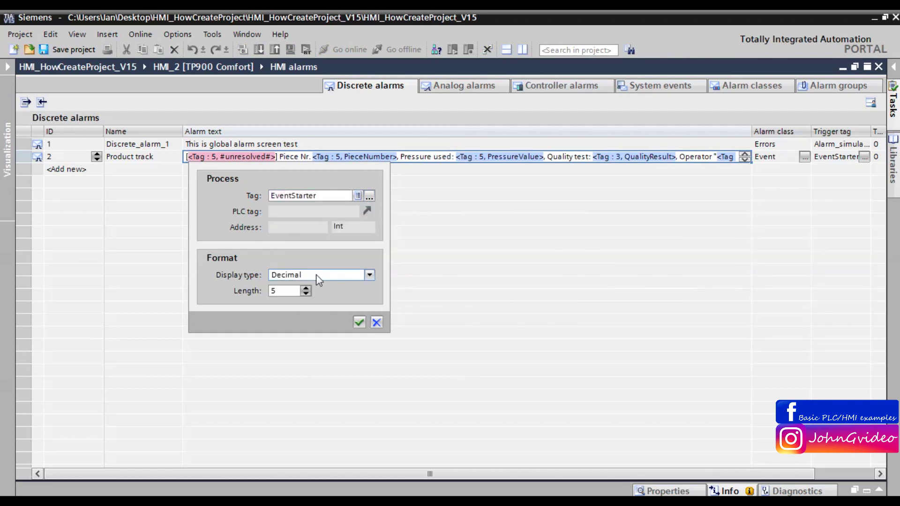
{"action": "left_click", "coordinate": [359, 322]}
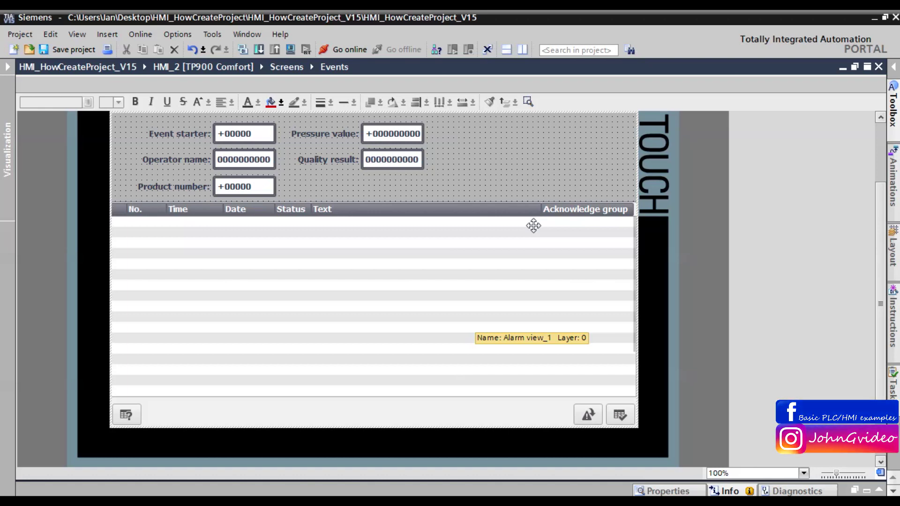
Save the project and start the runtime simulation of the Events screen.
{"action": "scroll", "coordinate": [530, 218], "scroll_direction": "up", "scroll_amount": 3}
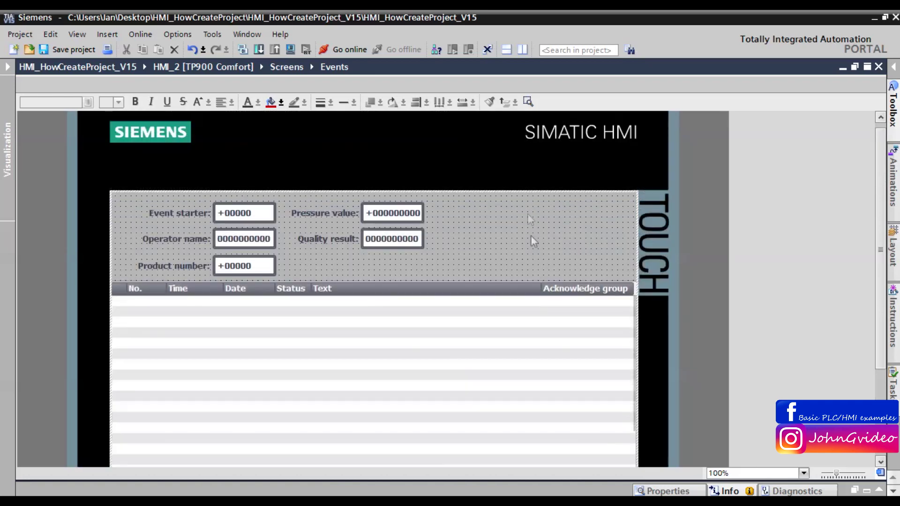
{"action": "left_click", "coordinate": [70, 49]}
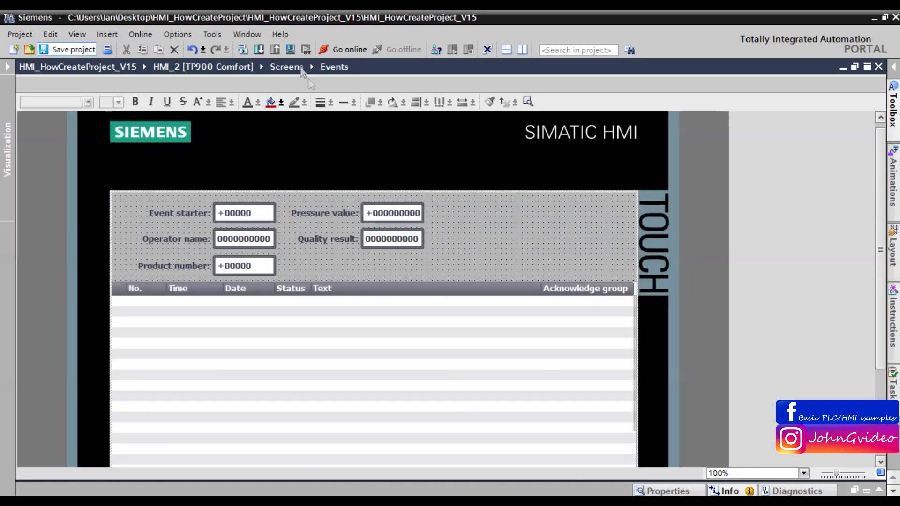
{"action": "left_click", "coordinate": [291, 49]}
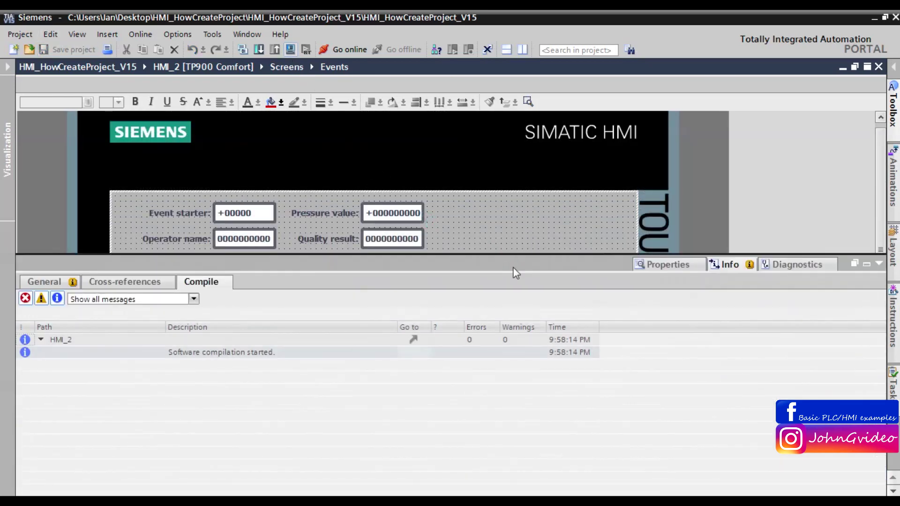
{"action": "left_click", "coordinate": [533, 306]}
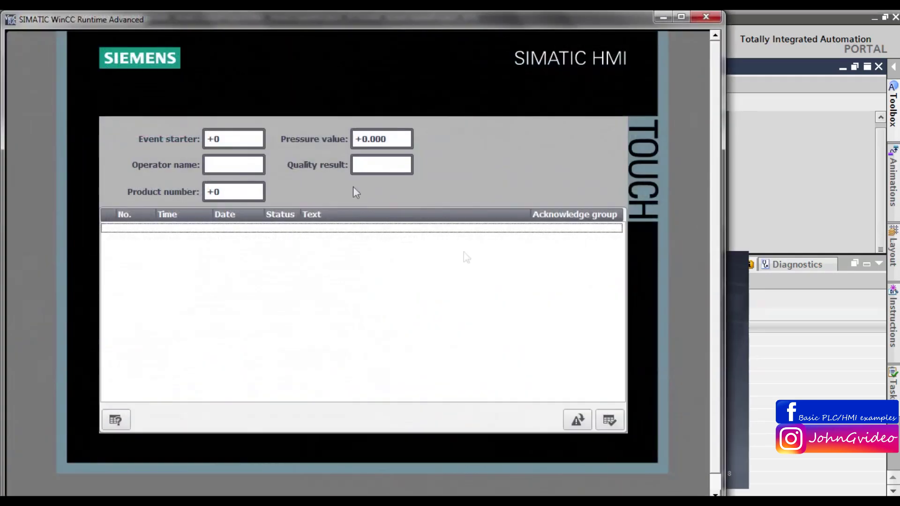
Enter the operator's name and set the product number to 5554 in the simulation.
{"action": "left_click", "coordinate": [225, 164]}
{"action": "type", "text": "Jo"}
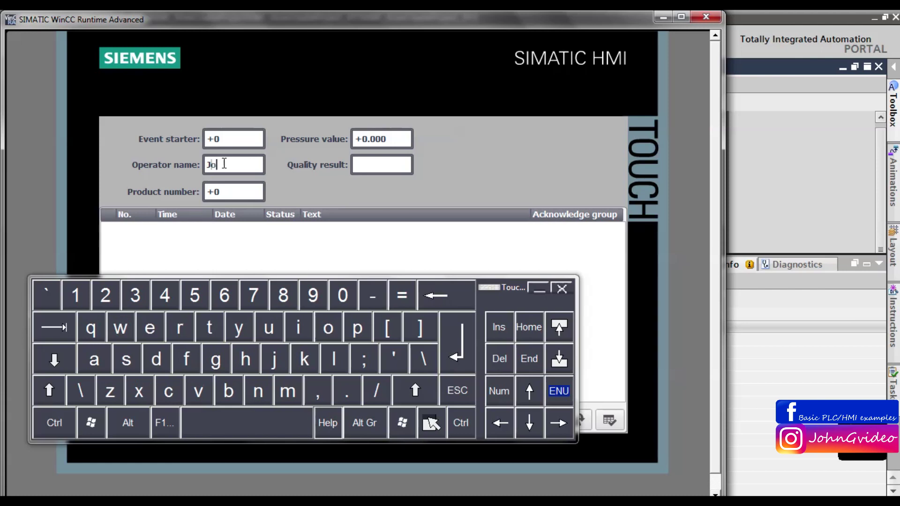
{"action": "type", "text": "hn"}
{"action": "key", "text": "Return"}
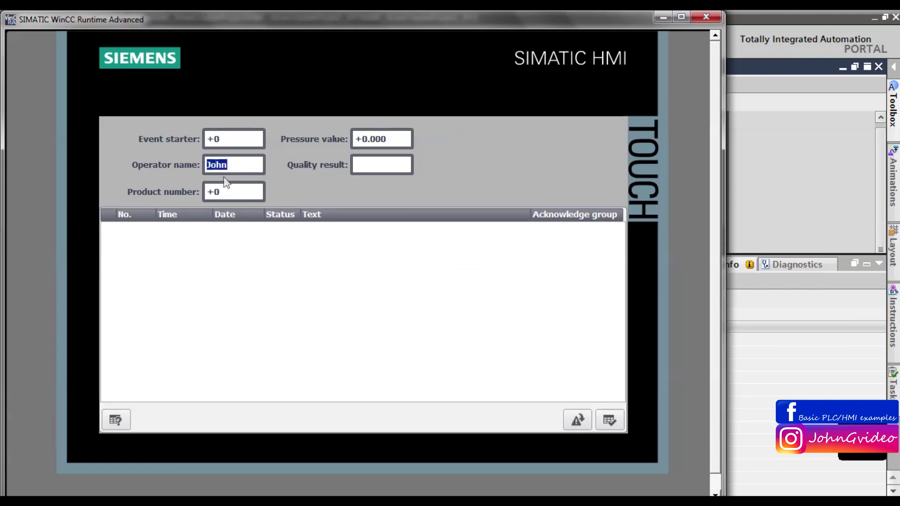
{"action": "left_click", "coordinate": [229, 193]}
{"action": "type", "text": "5554"}
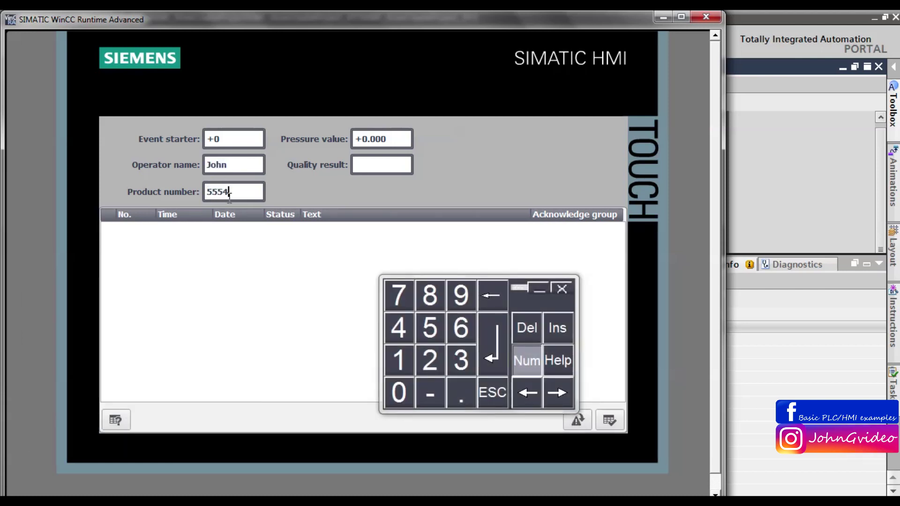
{"action": "key", "text": "Return"}
Set the simulated pressure value to 6.1 and the quality result to OK.
{"action": "left_click", "coordinate": [401, 137]}
{"action": "type", "text": "6.1"}
{"action": "key", "text": "Return"}
{"action": "left_click", "coordinate": [382, 165]}
{"action": "type", "text": "OK"}
{"action": "key", "text": "Caps_Lock"}
{"action": "key", "text": "Return"}
Set the event starter to 1 and widen the alarm view's Text column to show the full logged entry.
{"action": "key", "text": "Tab"}
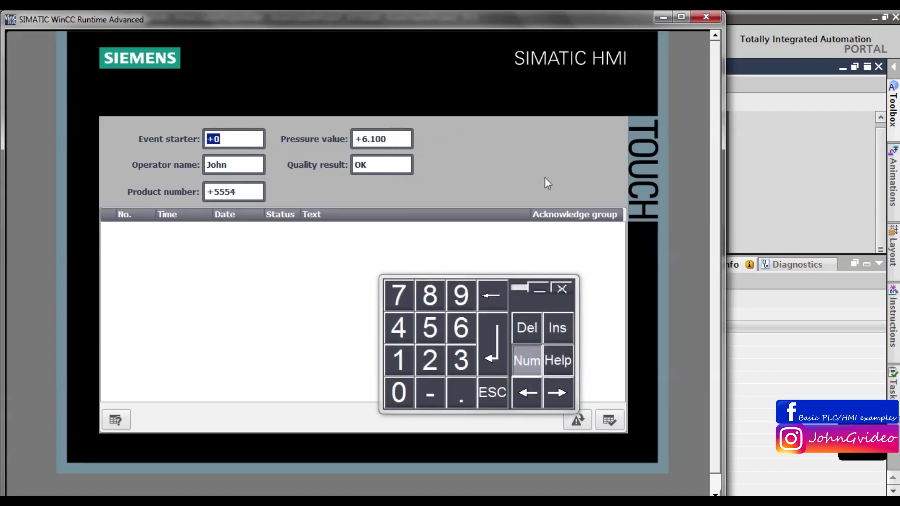
{"action": "type", "text": "1"}
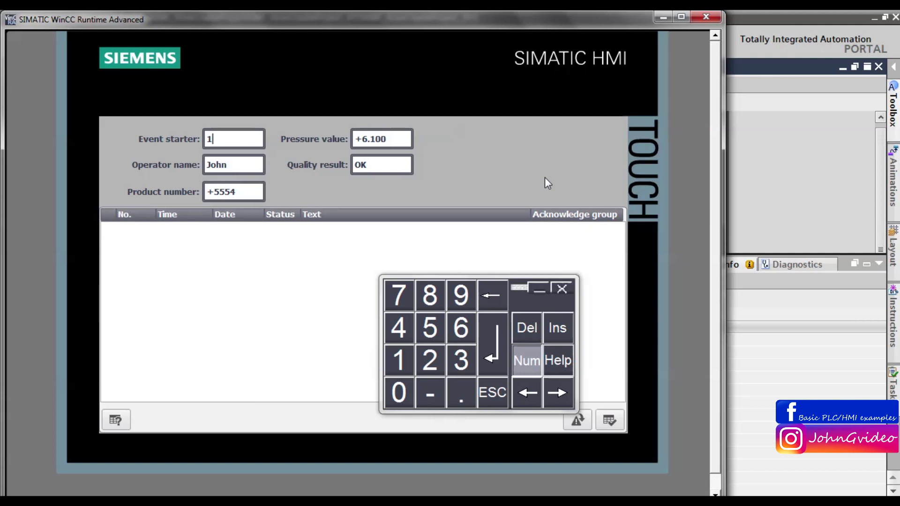
{"action": "key", "text": "Return"}
{"action": "left_click", "coordinate": [479, 244]}
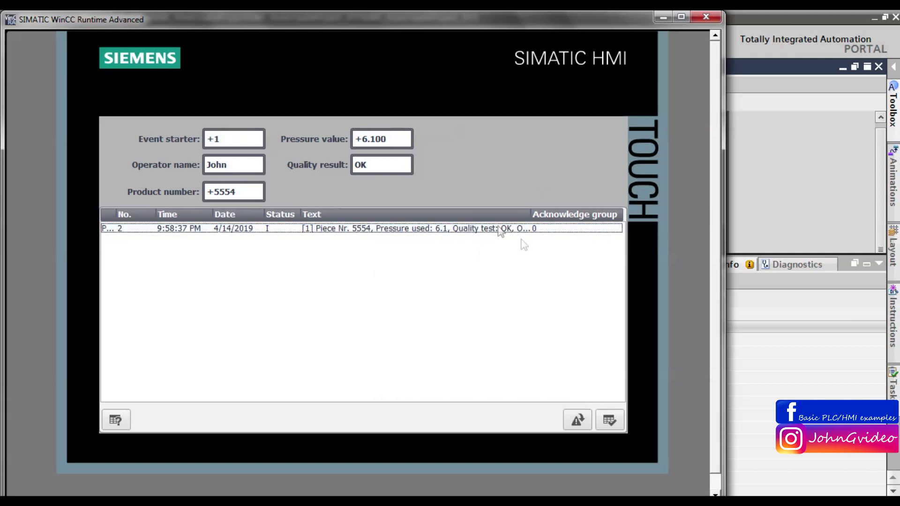
{"action": "left_click_drag", "start_coordinate": [530, 214], "coordinate": [594, 213]}
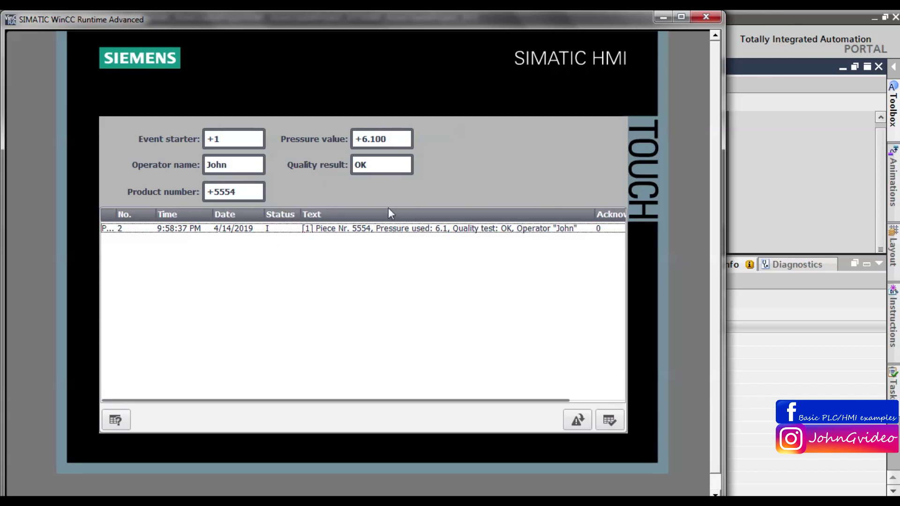
Reset the event starter to 0 and close the on-screen keypad.
{"action": "left_click", "coordinate": [239, 141]}
{"action": "type", "text": "0"}
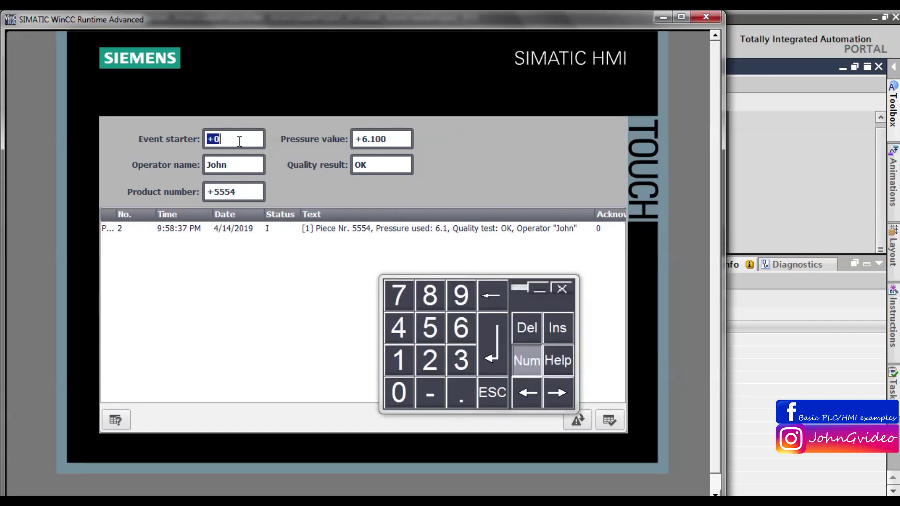
{"action": "key", "text": "Return"}
{"action": "left_click", "coordinate": [247, 135]}
{"action": "left_click", "coordinate": [565, 287]}
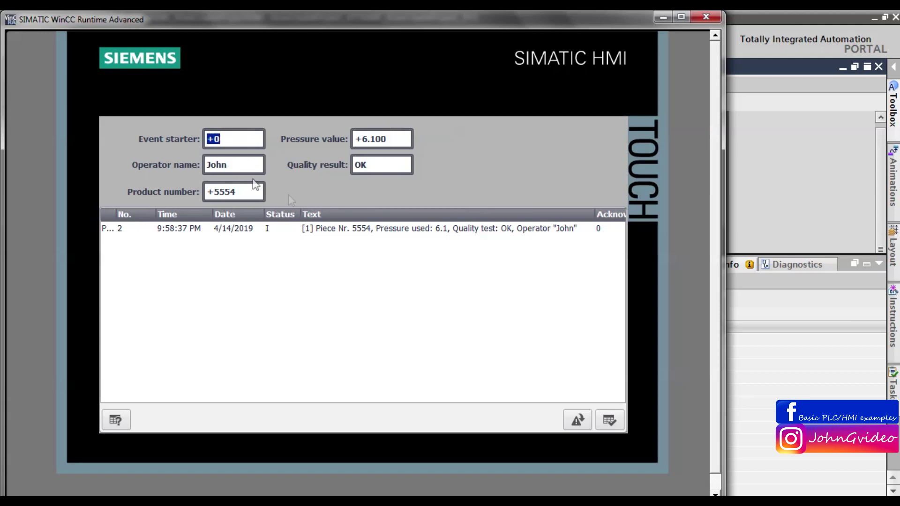
Set the simulated product number to 5555 and the pressure value to 6.7.
{"action": "left_click", "coordinate": [246, 192]}
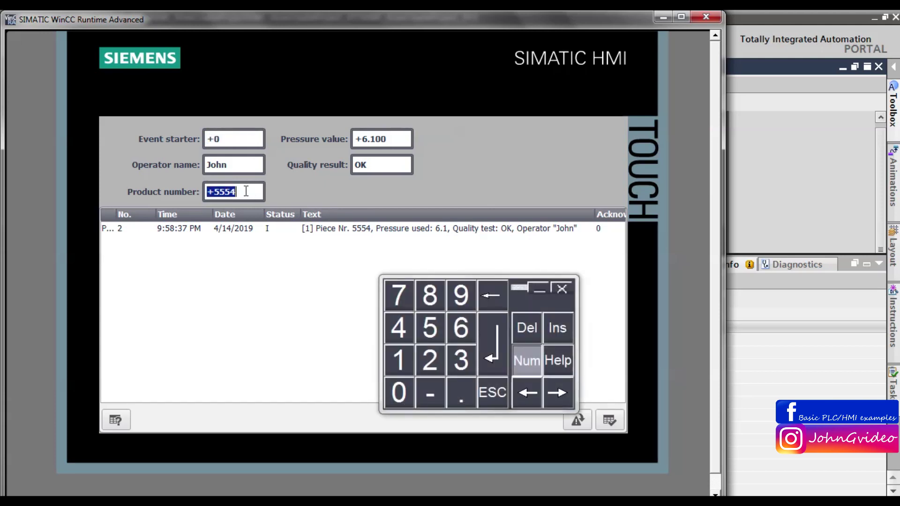
{"action": "type", "text": "555"}
{"action": "key", "text": "Return"}
{"action": "left_click", "coordinate": [378, 139]}
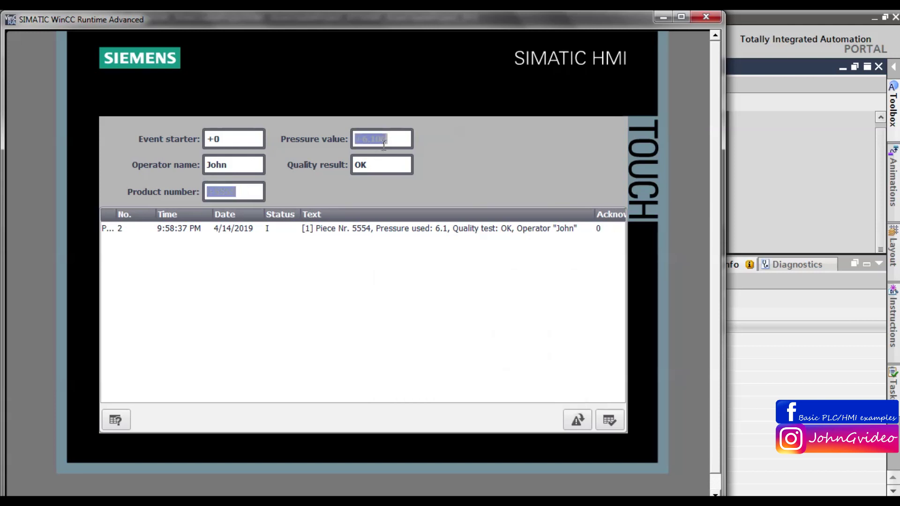
{"action": "left_click", "coordinate": [377, 139]}
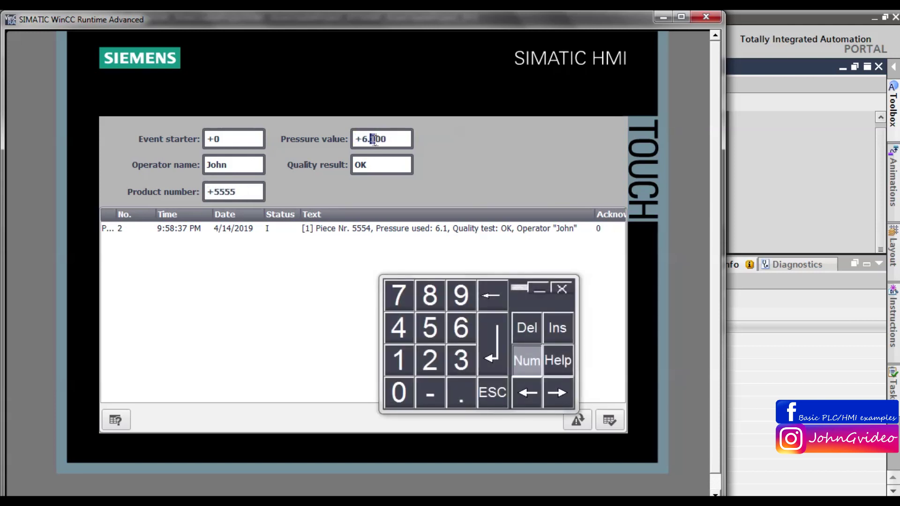
{"action": "type", "text": "7"}
{"action": "key", "text": "Return"}
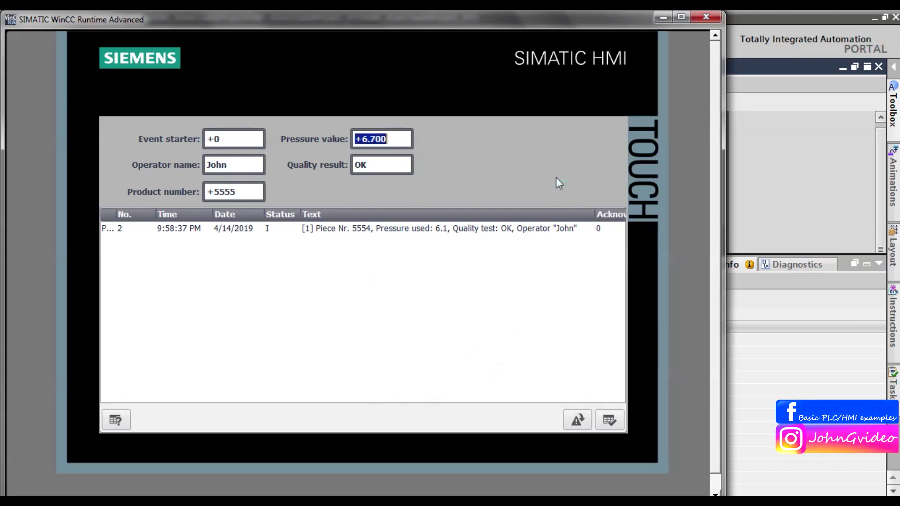
{"action": "left_click", "coordinate": [384, 168]}
{"action": "left_click", "coordinate": [449, 336]}
{"action": "left_click", "coordinate": [467, 357]}
{"action": "left_click", "coordinate": [359, 167]}
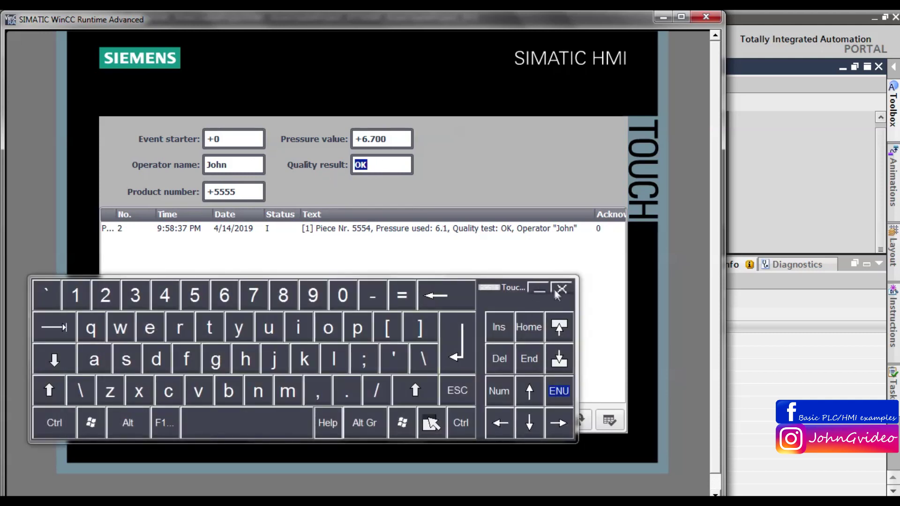
{"action": "left_click", "coordinate": [560, 289]}
Set the event starter to 1 to log piece 5555 and widen the alarm view's Text column slightly.
{"action": "left_click", "coordinate": [252, 140]}
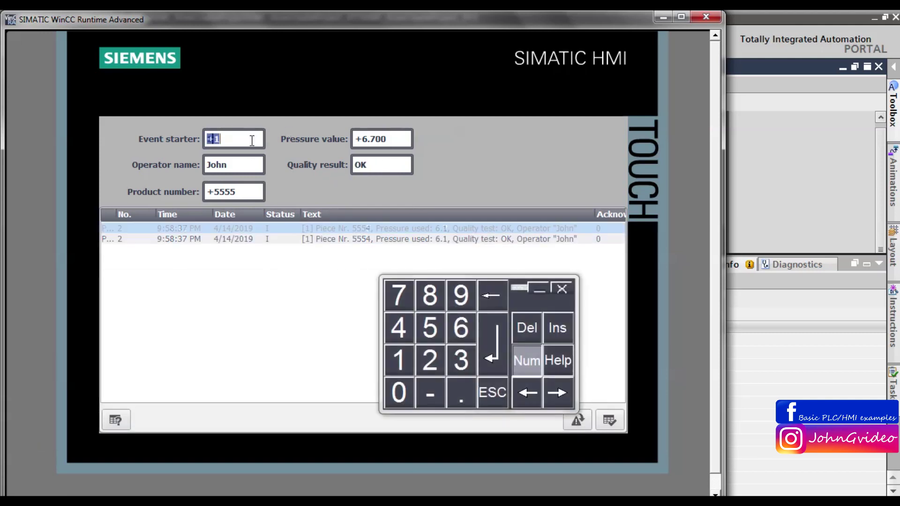
{"action": "key", "text": "Return"}
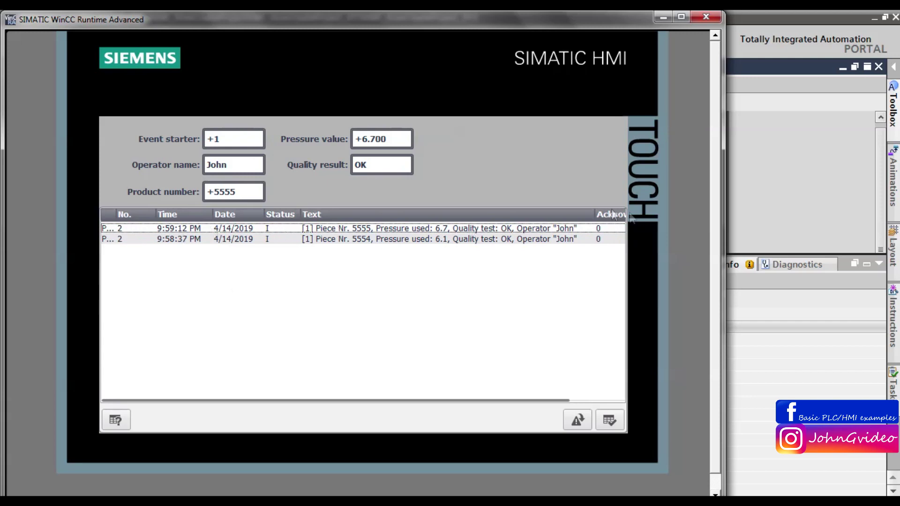
{"action": "left_click_drag", "start_coordinate": [595, 214], "coordinate": [617, 215]}
Reset the simulated event starter to 0.
{"action": "left_click", "coordinate": [239, 138]}
{"action": "type", "text": "0"}
{"action": "key", "text": "Return"}
Set the simulated product number to 5556 and the quality result to NOK.
{"action": "left_click", "coordinate": [243, 193]}
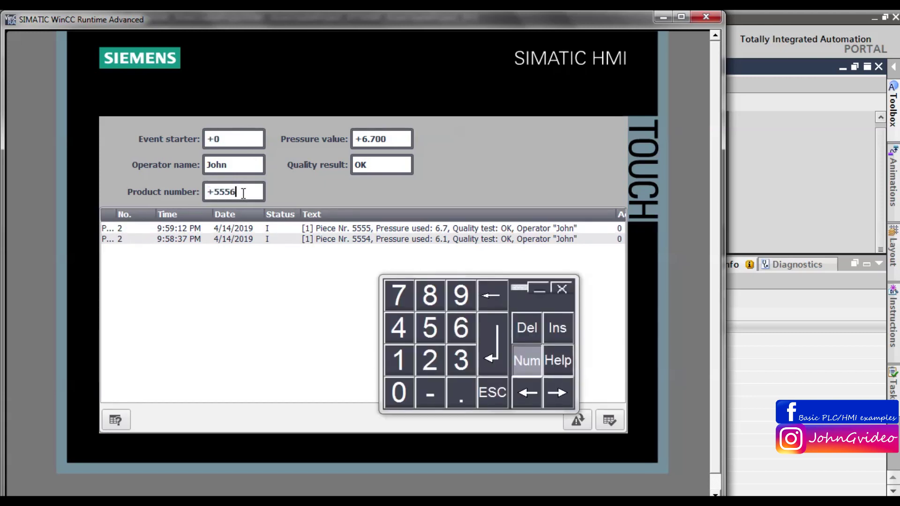
{"action": "key", "text": "Return"}
{"action": "left_click", "coordinate": [383, 165]}
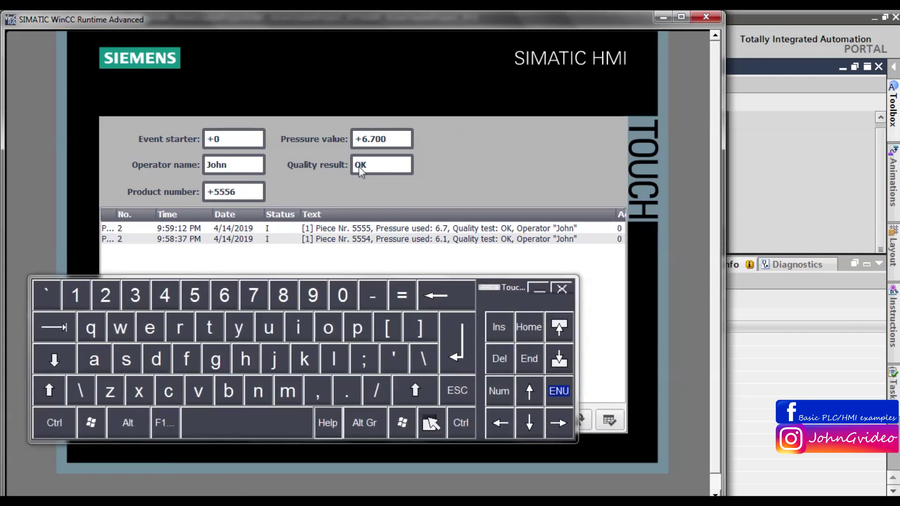
{"action": "type", "text": "N"}
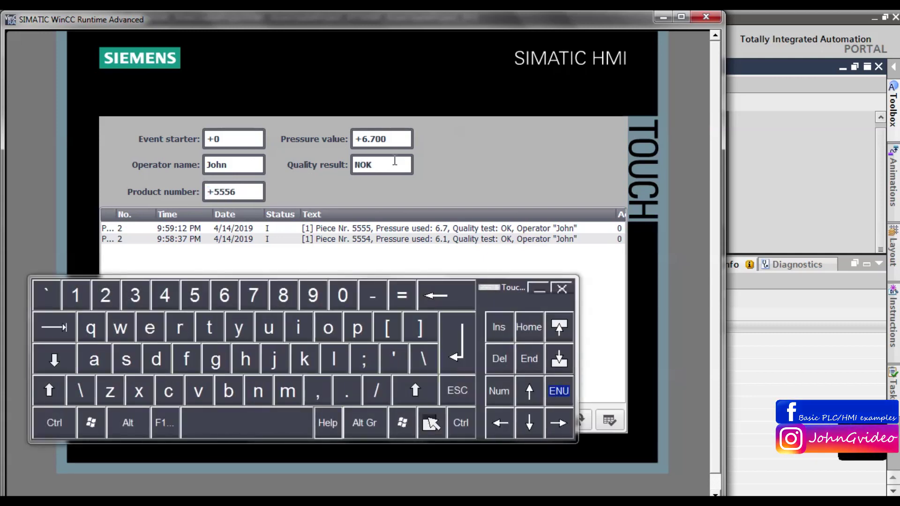
{"action": "key", "text": "Return"}
Set the event starter to 1 to log piece 5556 and dismiss the on-screen keypad.
{"action": "left_click", "coordinate": [223, 139]}
{"action": "type", "text": "1"}
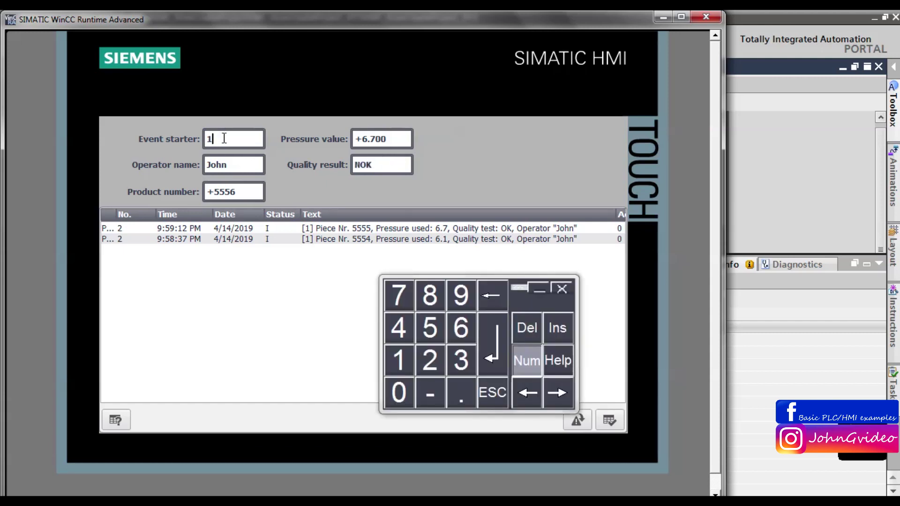
{"action": "key", "text": "Return"}
{"action": "left_click", "coordinate": [326, 274]}
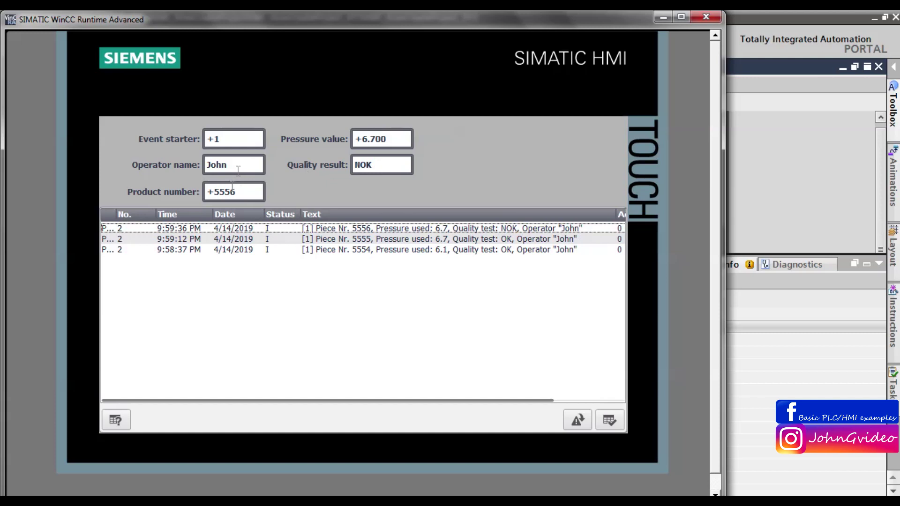
Reset the event starter to 0 and replace the operator name with a different operator's first name.
{"action": "left_click", "coordinate": [234, 139]}
{"action": "type", "text": "0"}
{"action": "key", "text": "Return"}
{"action": "left_click", "coordinate": [238, 159]}
{"action": "key", "text": "Caps_Lock"}
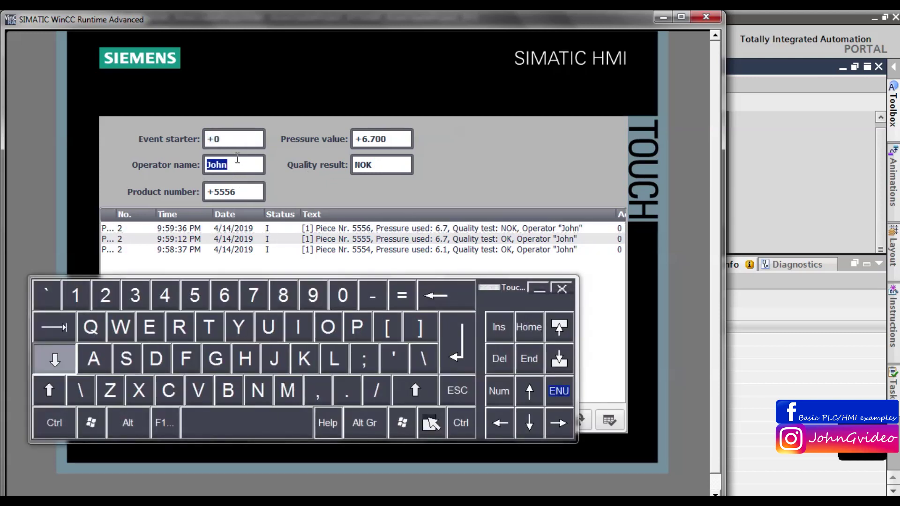
{"action": "type", "text": "Pete"}
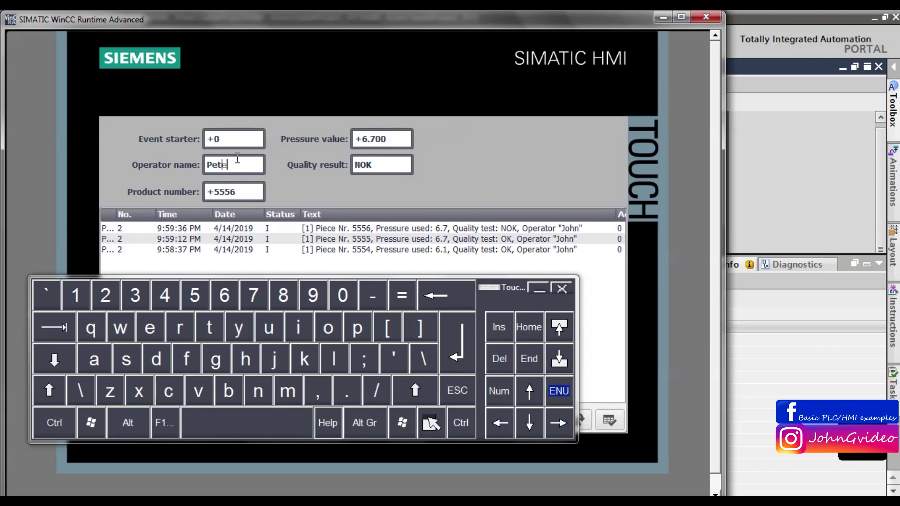
{"action": "type", "text": "r"}
{"action": "key", "text": "Return"}
Set the simulated product number to 5557, the pressure value to 4.5 and the quality result to OK.
{"action": "left_click", "coordinate": [248, 193]}
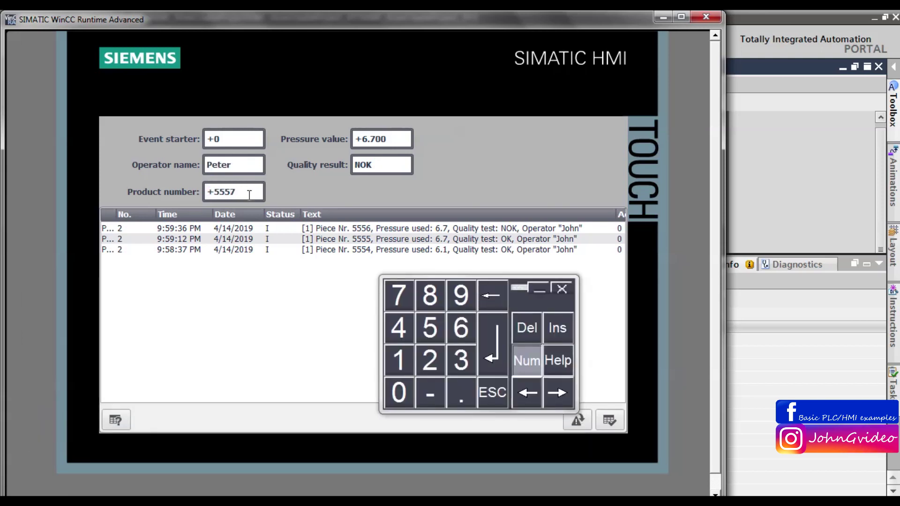
{"action": "key", "text": "Return"}
{"action": "left_click", "coordinate": [384, 137]}
{"action": "type", "text": "4"}
{"action": "key", "text": "Return"}
{"action": "left_click", "coordinate": [377, 166]}
{"action": "type", "text": "OK"}
{"action": "key", "text": "Return"}
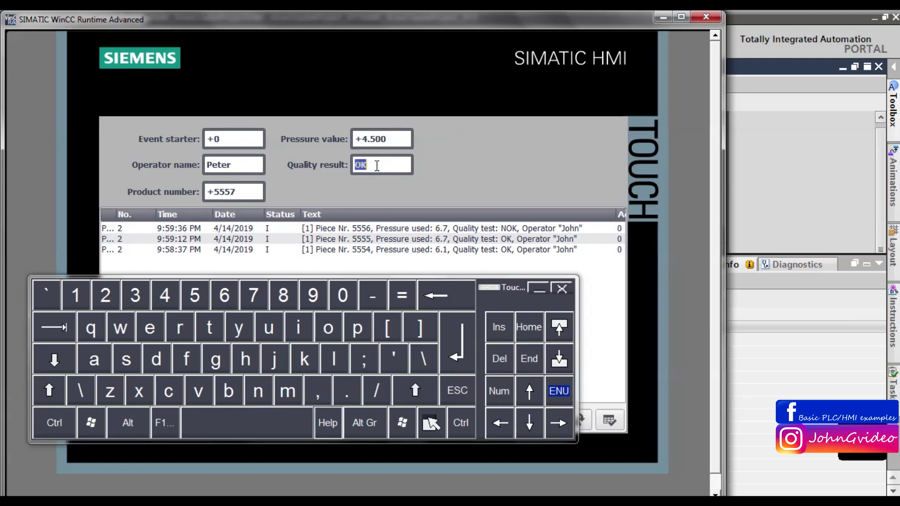
Set the event starter to 1 to log piece 5557, and reset it to 0.
{"action": "left_click", "coordinate": [228, 138]}
{"action": "type", "text": "1"}
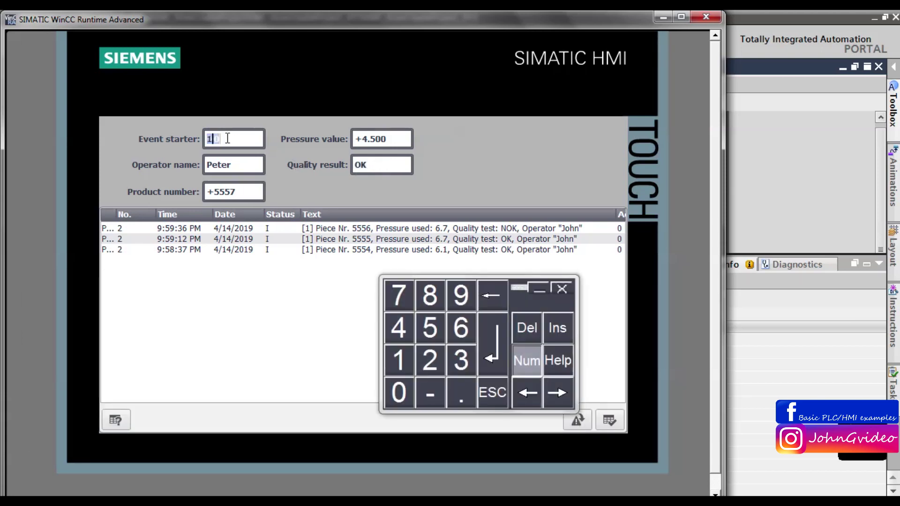
{"action": "key", "text": "Return"}
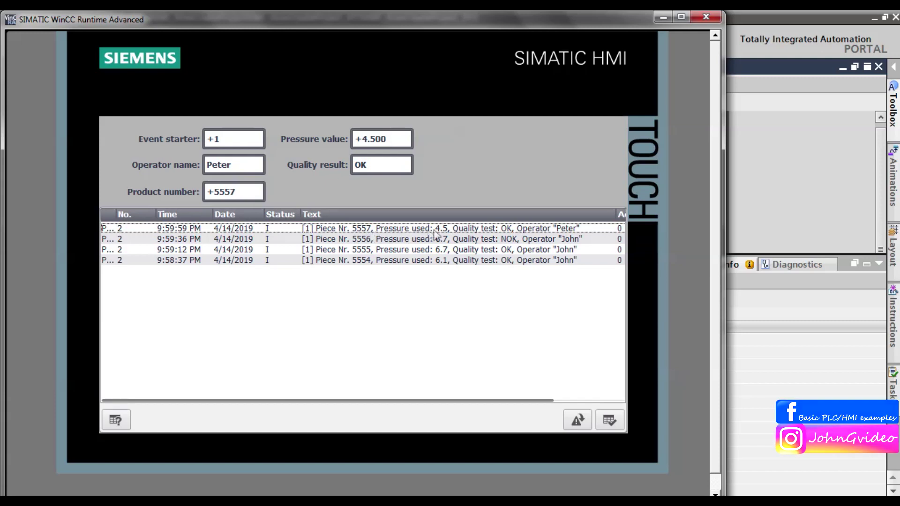
{"action": "left_click", "coordinate": [231, 139]}
{"action": "key", "text": "Return"}
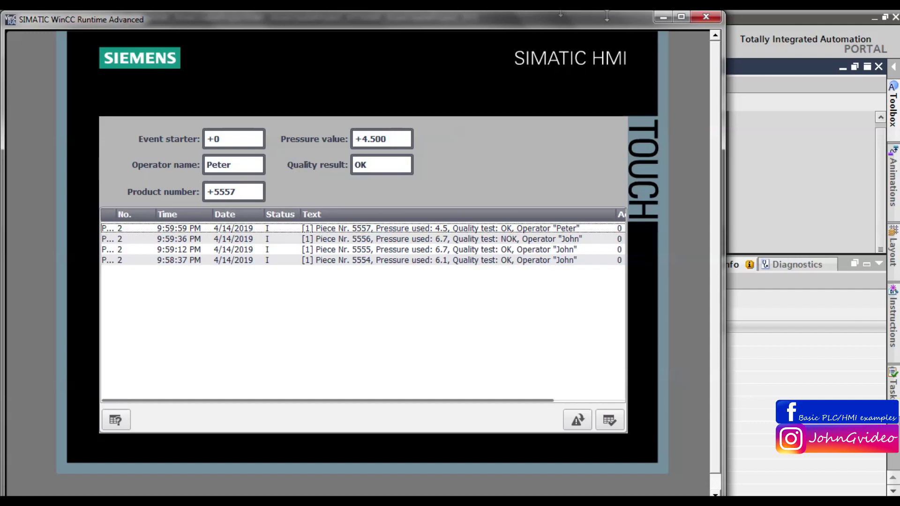
Move the simulation window aside and open the Alarms section of HMI_2's Runtime settings.
{"action": "left_click_drag", "start_coordinate": [430, 28], "coordinate": [623, 29]}
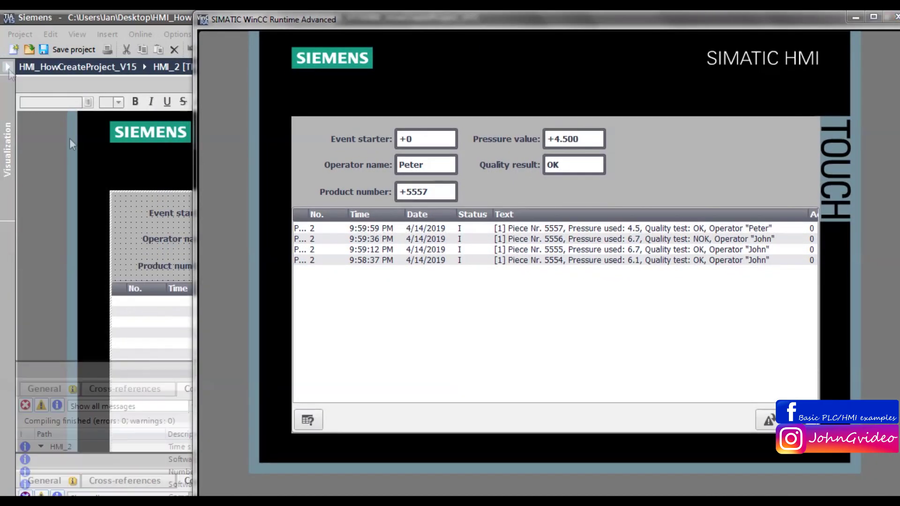
{"action": "left_click", "coordinate": [70, 138]}
{"action": "scroll", "coordinate": [180, 173], "scroll_direction": "up", "scroll_amount": 2}
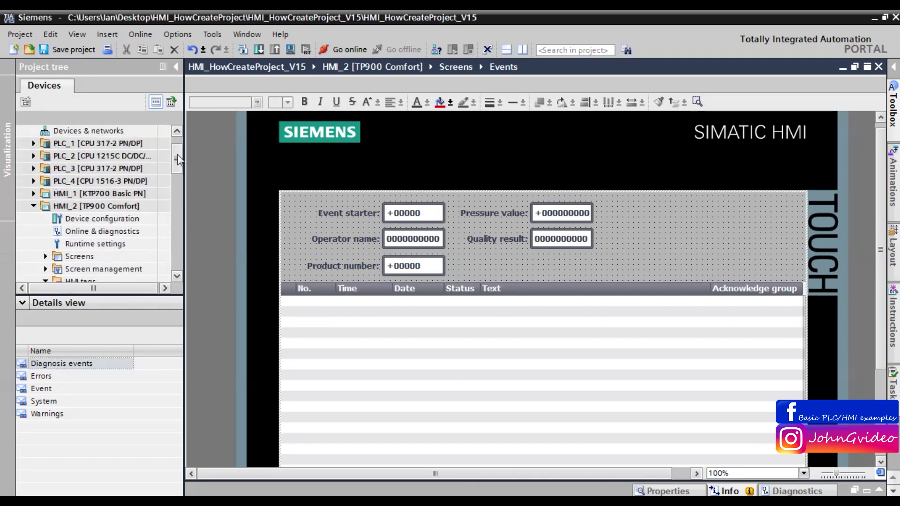
{"action": "left_click", "coordinate": [95, 243]}
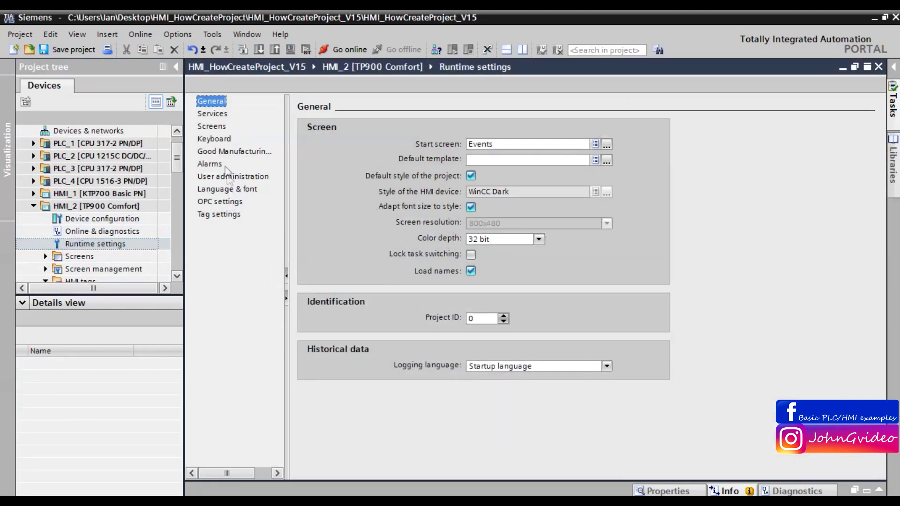
{"action": "left_click", "coordinate": [207, 165]}
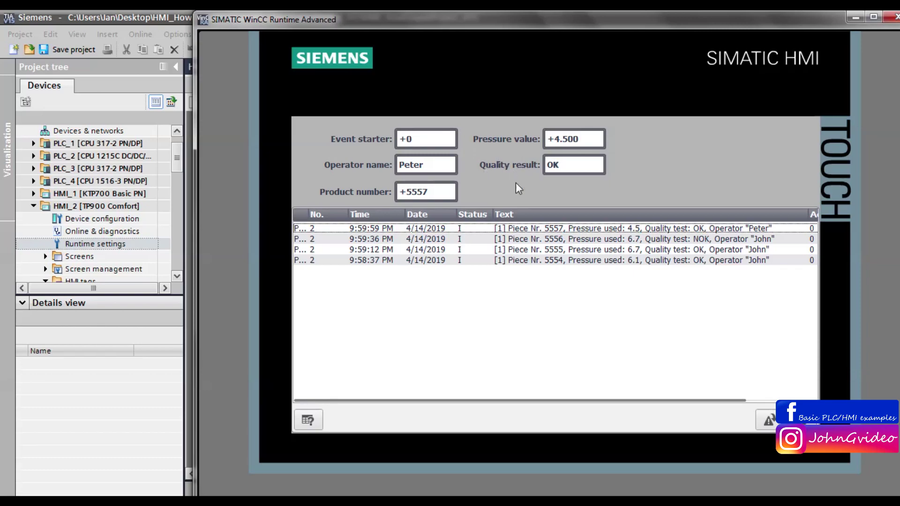
Bring the runtime simulation window back into full view and close it.
{"action": "left_click_drag", "start_coordinate": [551, 21], "coordinate": [378, 25]}
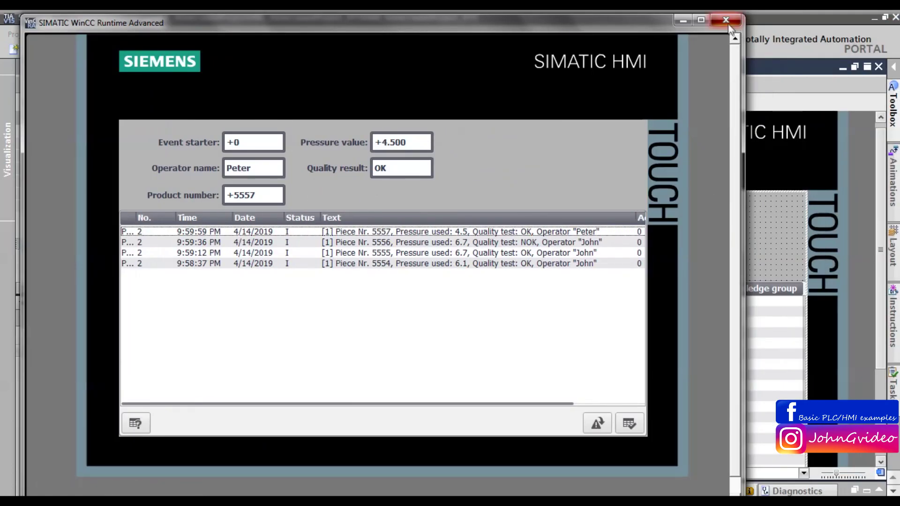
{"action": "left_click", "coordinate": [729, 25]}
Select the alarm view on the Events screen and browse HMI_2's alarm and historical data entries in the project tree.
{"action": "scroll", "coordinate": [712, 213], "scroll_direction": "down", "scroll_amount": 3}
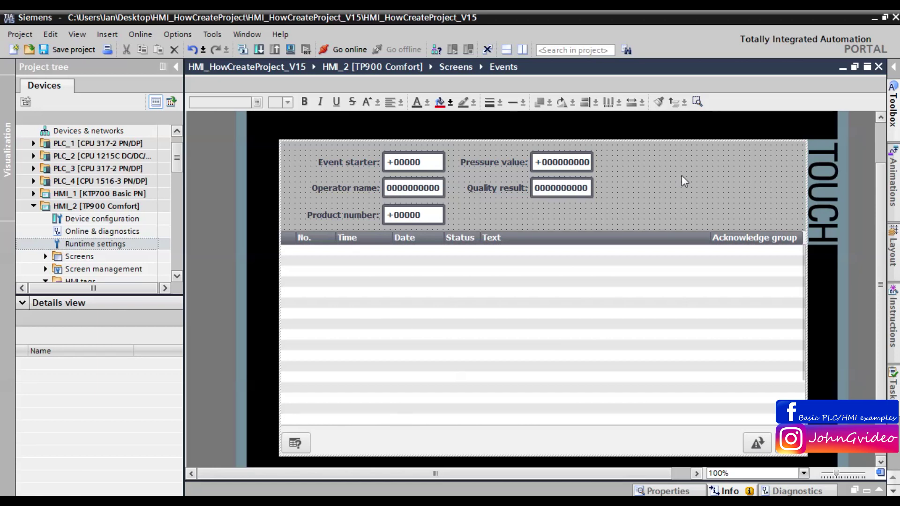
{"action": "left_click", "coordinate": [679, 299]}
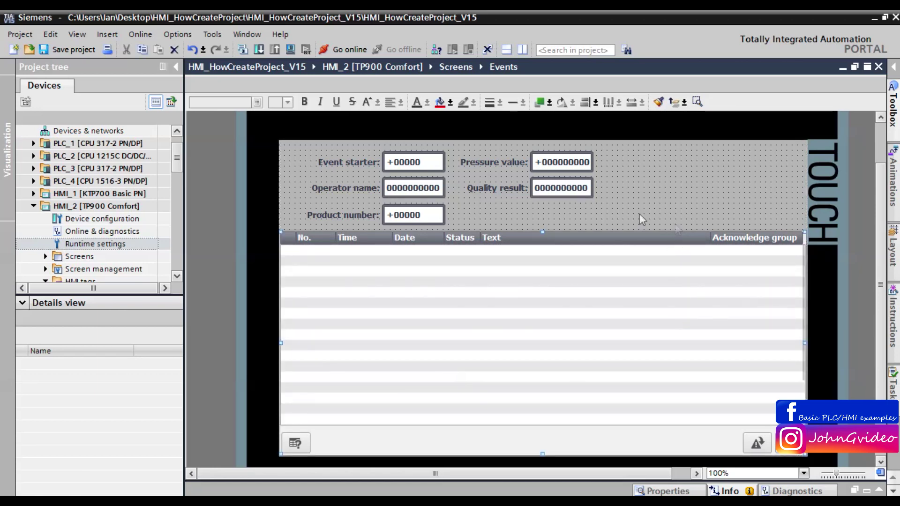
{"action": "scroll", "coordinate": [165, 171], "scroll_direction": "down", "scroll_amount": 7}
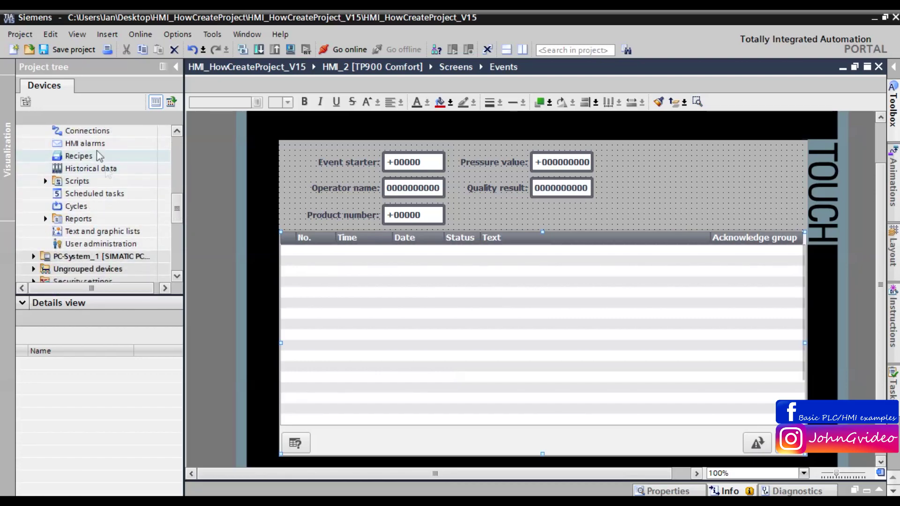